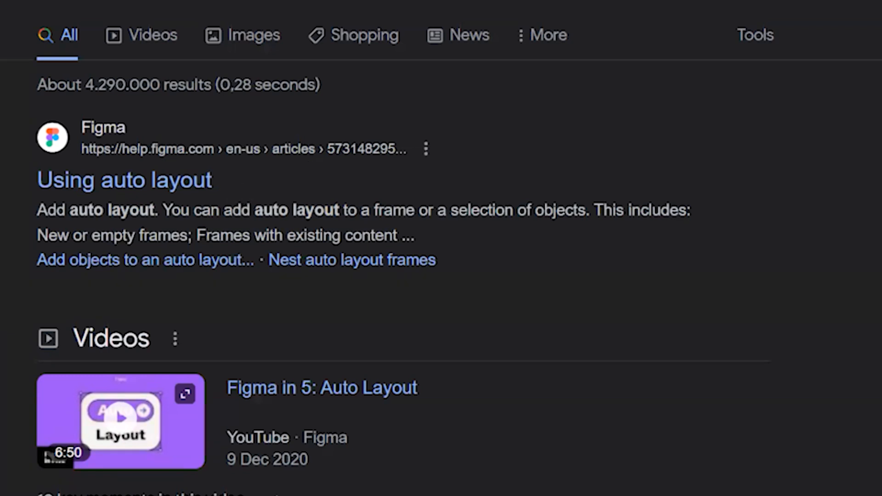
{"action": "left_click", "coordinate": [276, 1]}
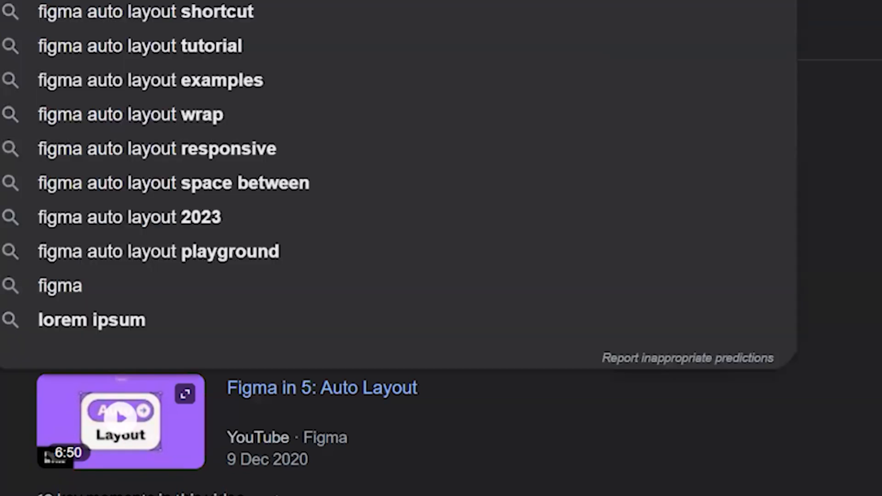
{"action": "key", "text": "Escape"}
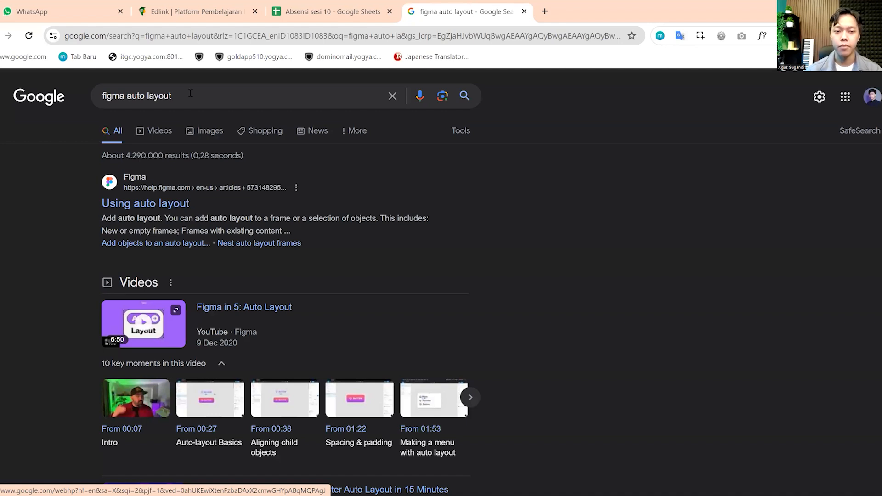
{"action": "left_click", "coordinate": [232, 102]}
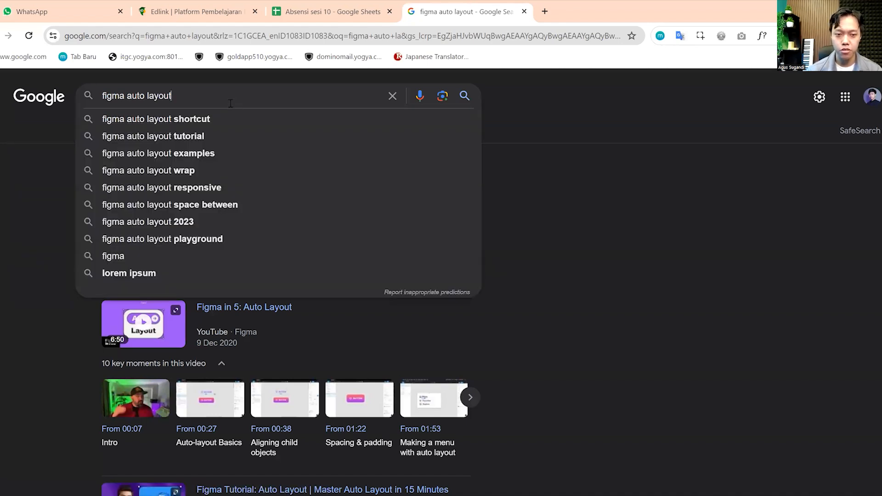
{"action": "left_click", "coordinate": [608, 138]}
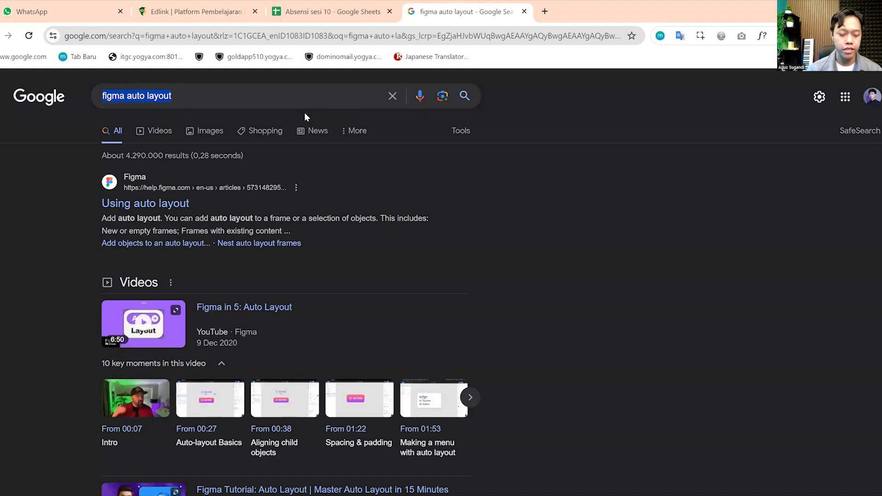
Search the web for "figma auto layour comunityu" and open the Figma auto layout playground community page
{"action": "type", "text": "figma auto "}
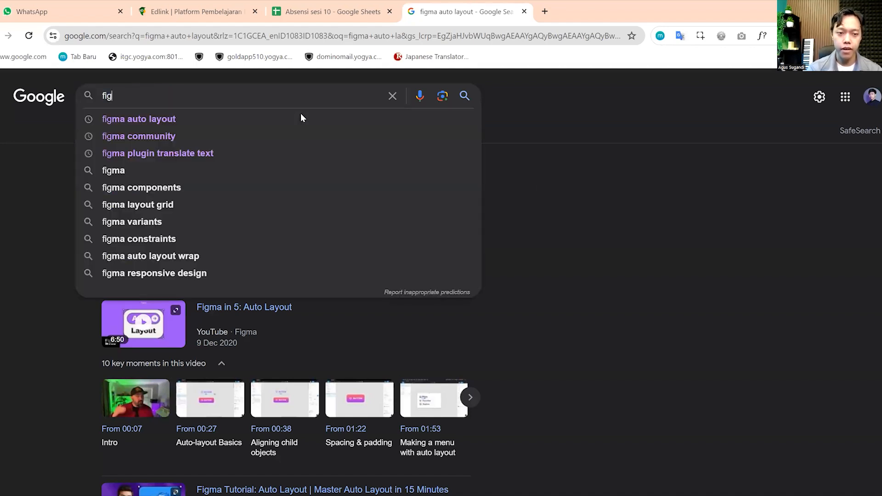
{"action": "type", "text": "layour comunityu"}
{"action": "key", "text": "Return"}
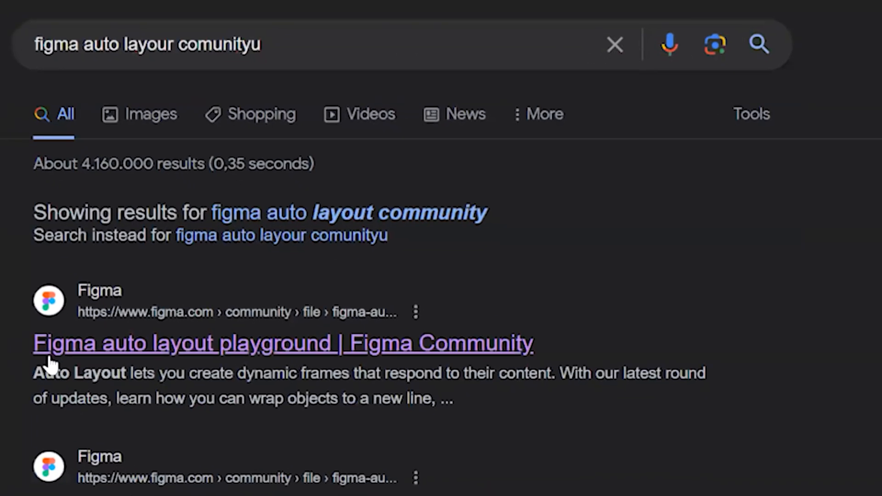
{"action": "left_click", "coordinate": [164, 352]}
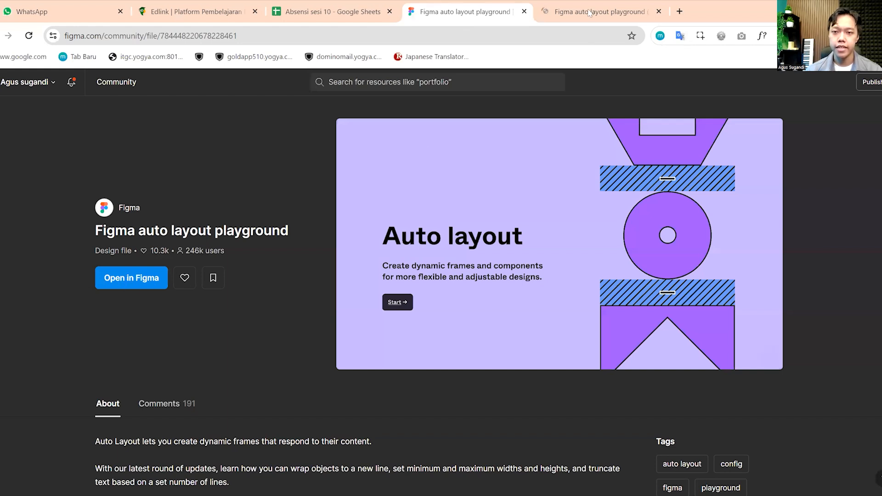
Switch to the opened Figma auto layout playground design file and examine its cover and Contents frames
{"action": "left_click", "coordinate": [589, 12]}
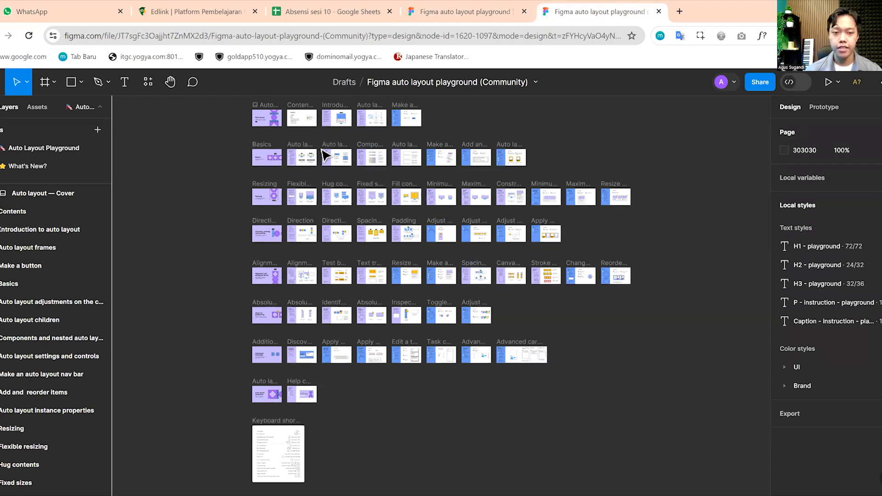
{"action": "scroll", "coordinate": [283, 138], "scroll_direction": "up", "scroll_amount": 6}
{"action": "scroll", "coordinate": [338, 202], "scroll_direction": "down", "scroll_amount": 1}
{"action": "scroll", "coordinate": [337, 201], "scroll_direction": "up", "scroll_amount": 5}
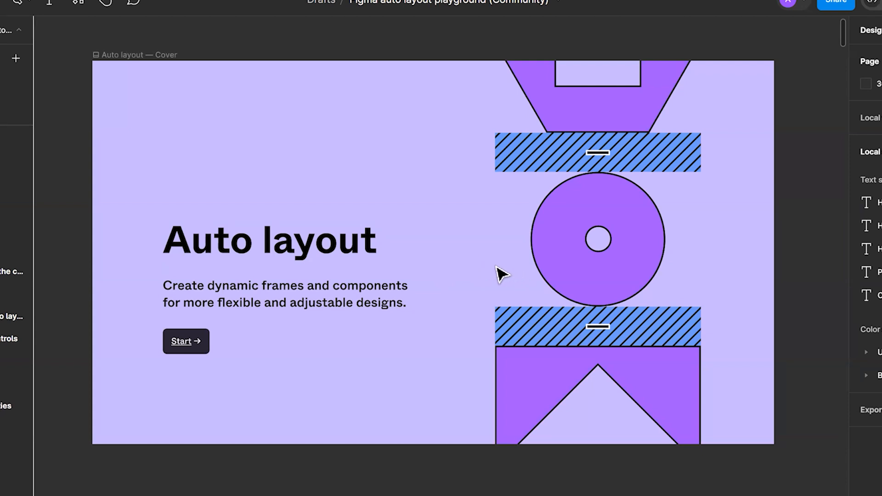
{"action": "scroll", "coordinate": [616, 231], "scroll_direction": "right", "scroll_amount": 8}
{"action": "scroll", "coordinate": [620, 223], "scroll_direction": "left", "scroll_amount": 7}
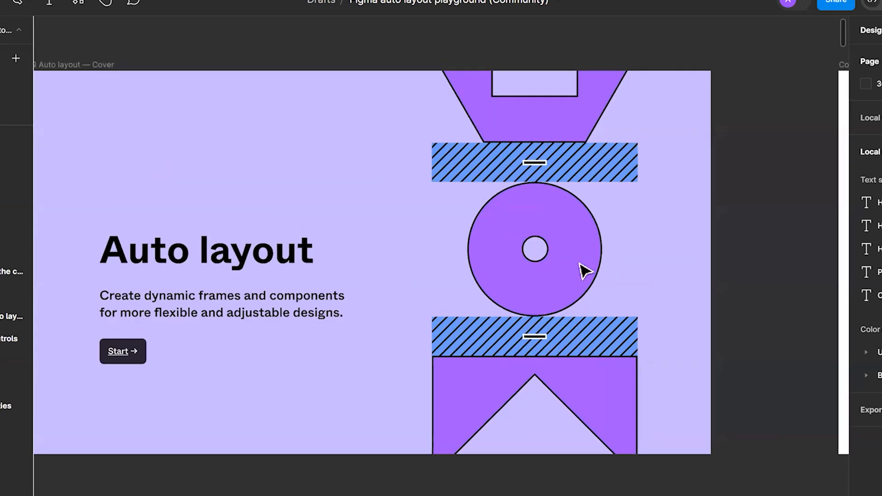
{"action": "scroll", "coordinate": [618, 222], "scroll_direction": "right", "scroll_amount": 8}
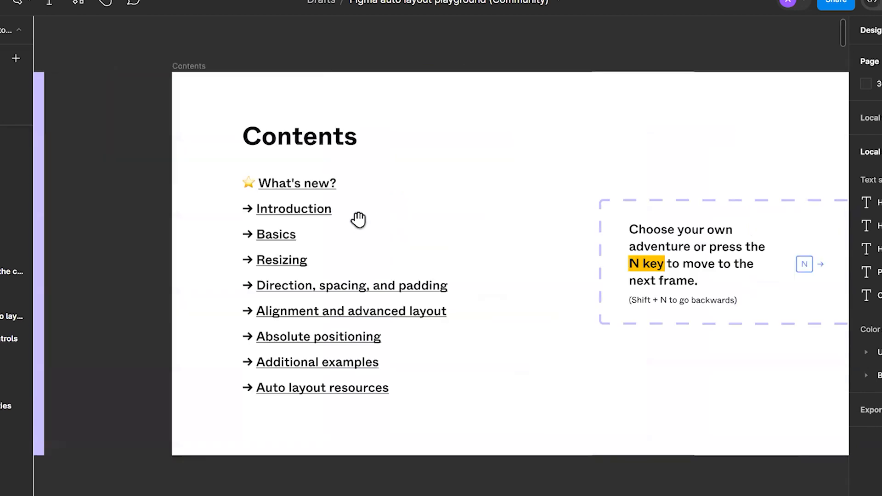
{"action": "scroll", "coordinate": [364, 226], "scroll_direction": "right", "scroll_amount": 1}
{"action": "scroll", "coordinate": [413, 182], "scroll_direction": "right", "scroll_amount": 3}
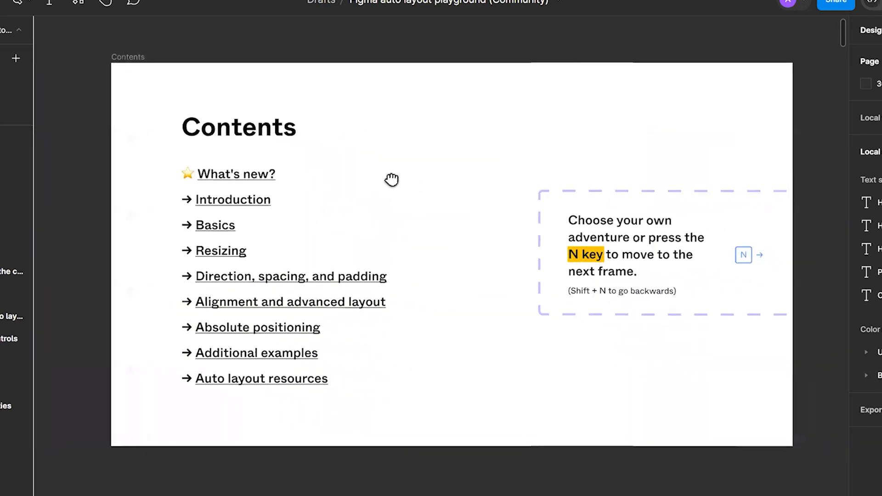
{"action": "scroll", "coordinate": [392, 179], "scroll_direction": "right", "scroll_amount": 2}
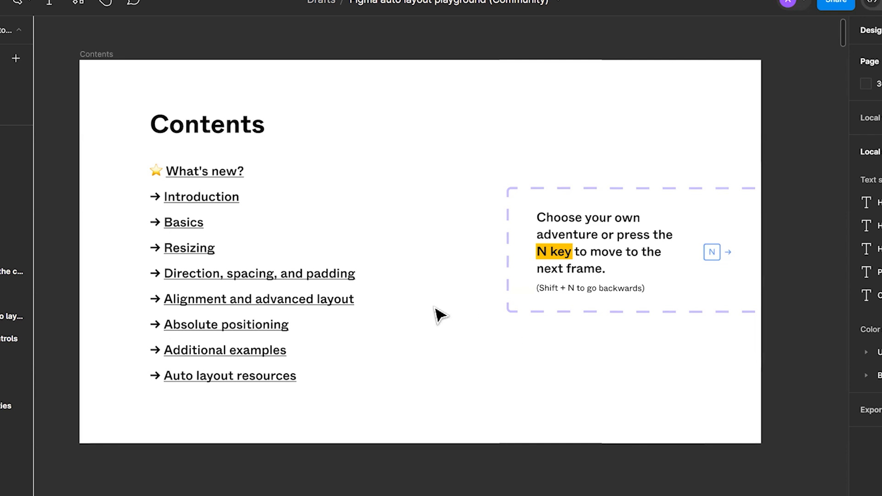
Go to the Introduction to auto layout frame and examine its explanation and the example card
{"action": "scroll", "coordinate": [403, 233], "scroll_direction": "right", "scroll_amount": 7}
{"action": "key", "text": "n"}
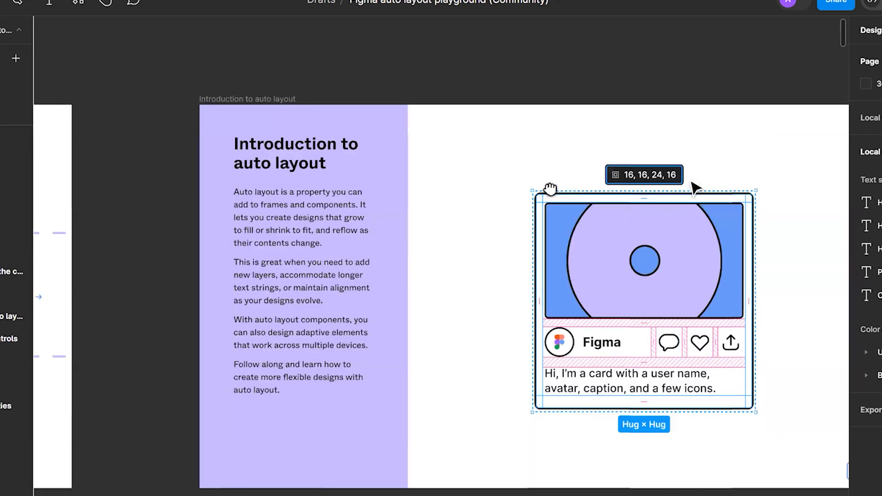
{"action": "left_click_drag", "start_coordinate": [531, 175], "coordinate": [514, 176]}
{"action": "scroll", "coordinate": [442, 136], "scroll_direction": "up", "scroll_amount": 3}
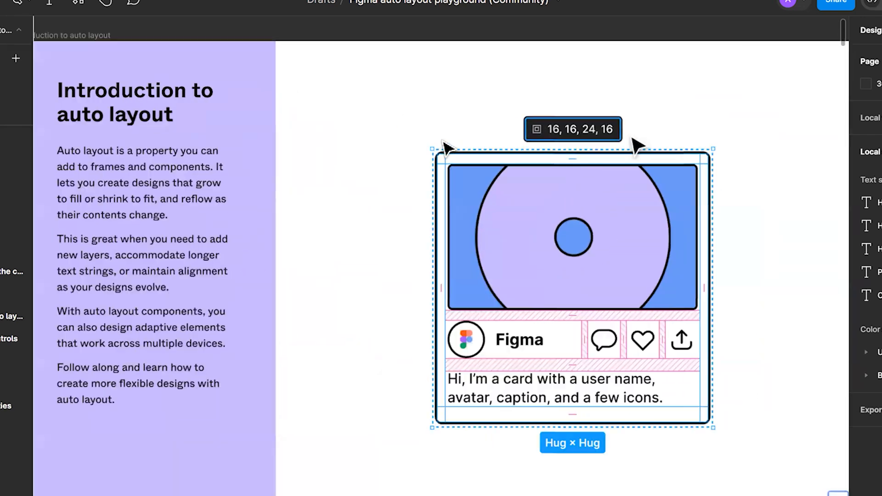
{"action": "scroll", "coordinate": [426, 157], "scroll_direction": "down", "scroll_amount": 1}
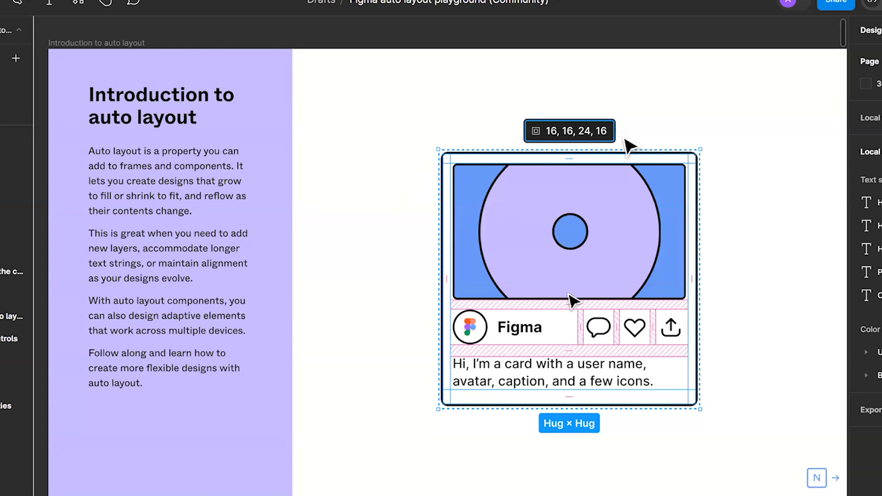
Advance to the Make a button frame and extend the blue button's label to "Edit me alsdasd"
{"action": "key", "text": "n"}
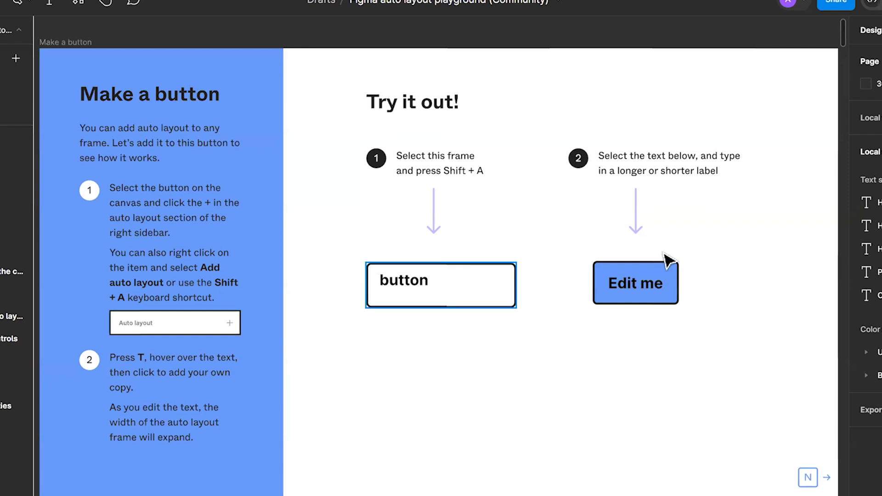
{"action": "double_click", "coordinate": [658, 285]}
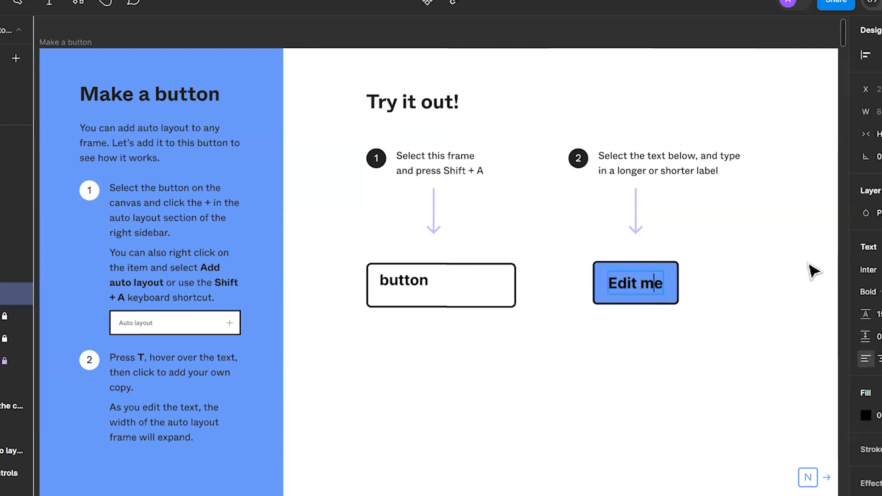
{"action": "key", "text": "Right"}
{"action": "type", "text": "alsdasd"}
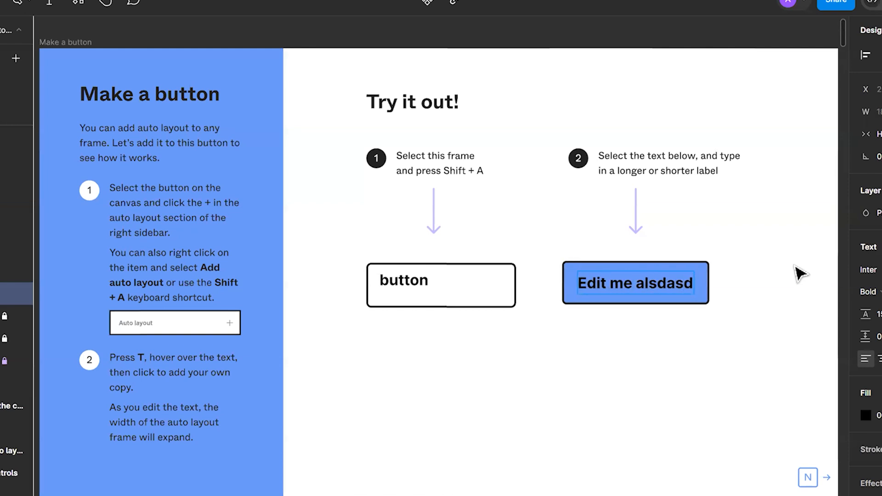
{"action": "key", "text": "Escape"}
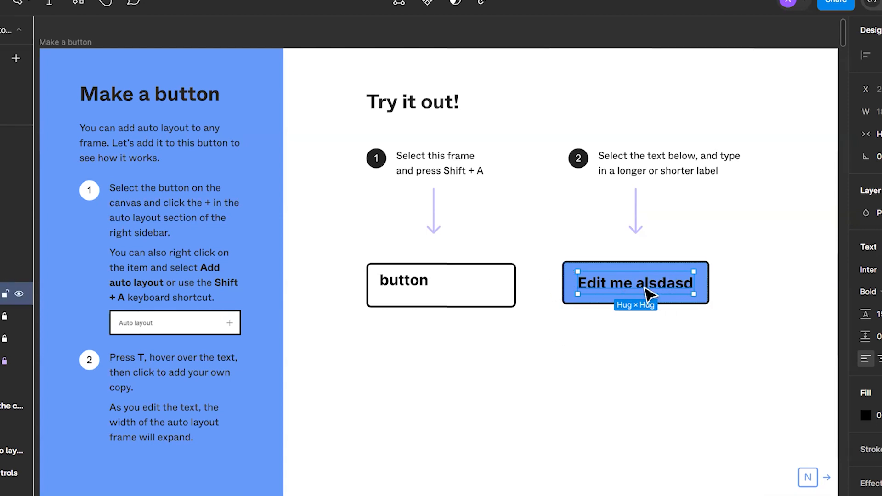
{"action": "left_click", "coordinate": [481, 431]}
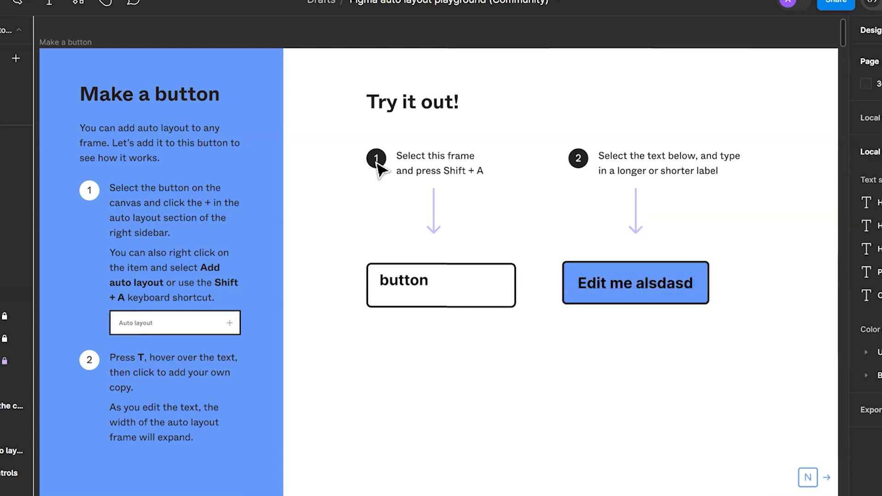
Try adding a longer text starting with "Simpan ker" after "button" in the white button's label
{"action": "double_click", "coordinate": [424, 285]}
{"action": "double_click", "coordinate": [424, 285]}
{"action": "left_click", "coordinate": [423, 285]}
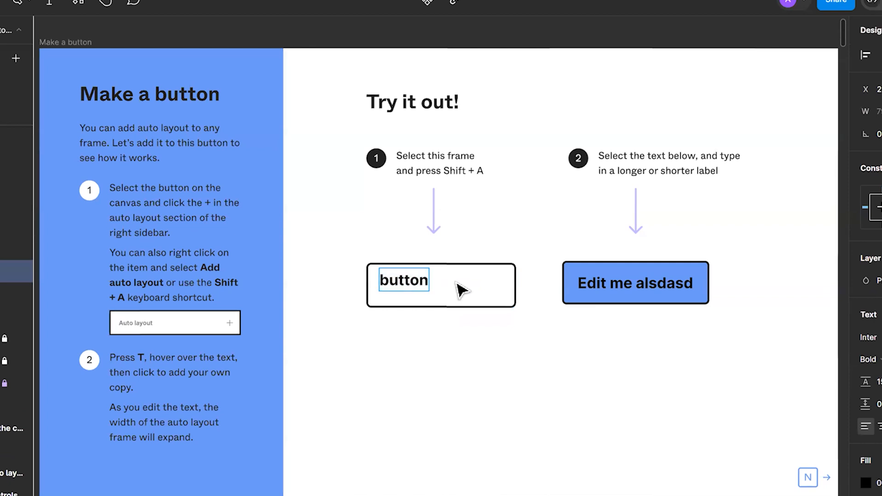
{"action": "type", "text": "Simpan ker"}
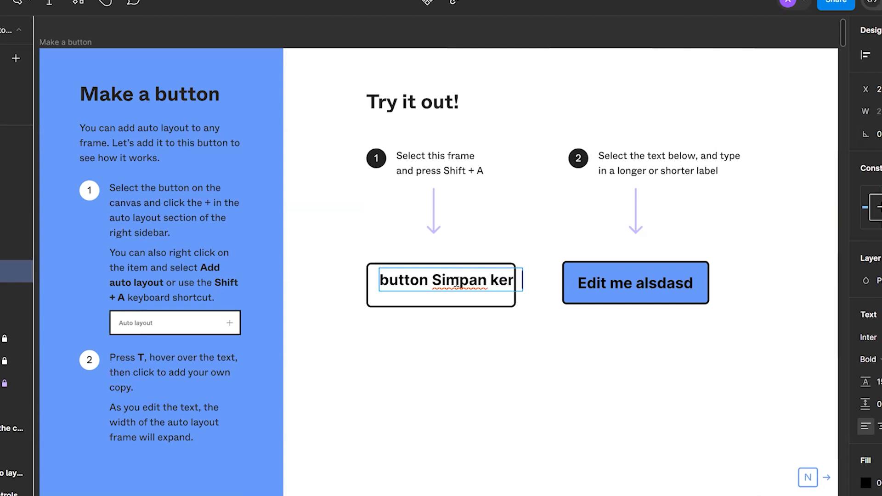
{"action": "left_click", "coordinate": [446, 359]}
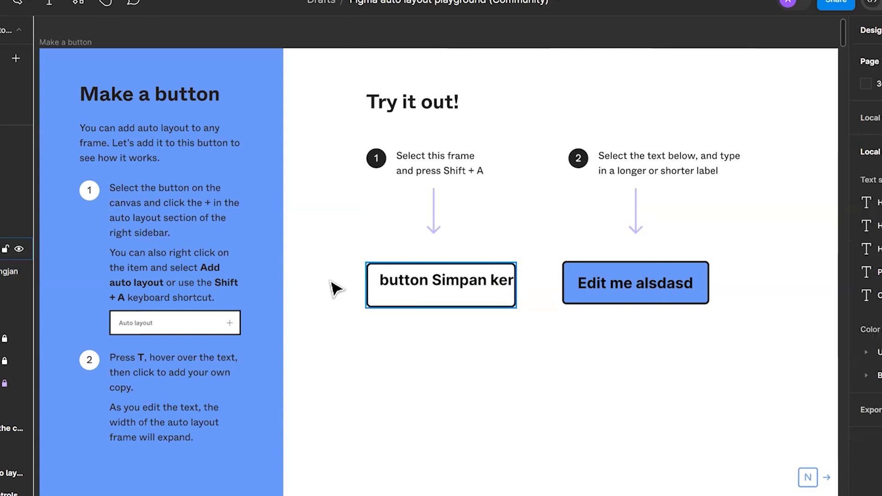
Undo the text added to the white button's label
{"action": "key", "text": "ctrl+z"}
{"action": "key", "text": "ctrl+z"}
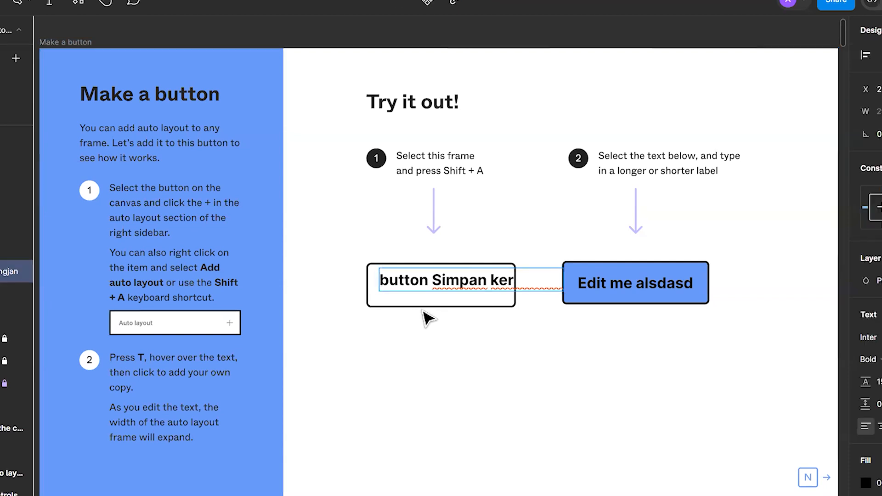
{"action": "key", "text": "ctrl+z"}
{"action": "key", "text": "ctrl+z"}
{"action": "key", "text": "ctrl+z"}
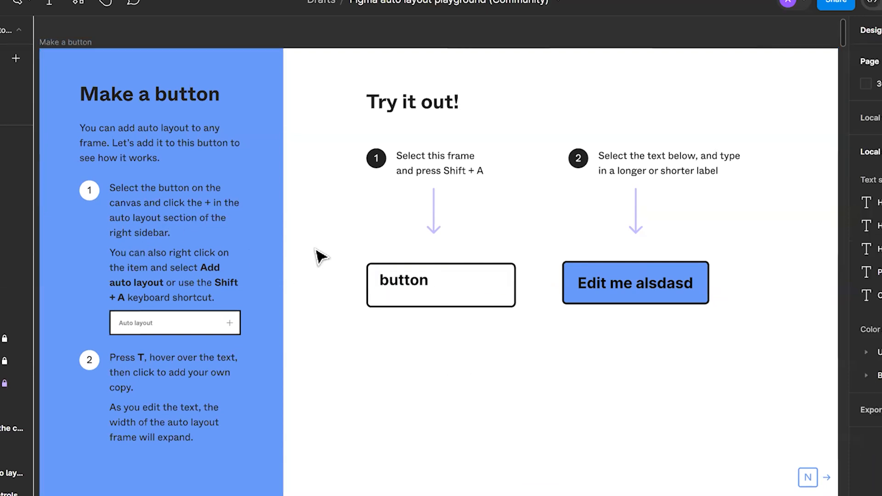
Add auto layout to the white button frame in the Make a button exercise
{"action": "left_click_drag", "start_coordinate": [338, 252], "coordinate": [475, 358]}
{"action": "left_click", "coordinate": [475, 358]}
{"action": "double_click", "coordinate": [402, 285]}
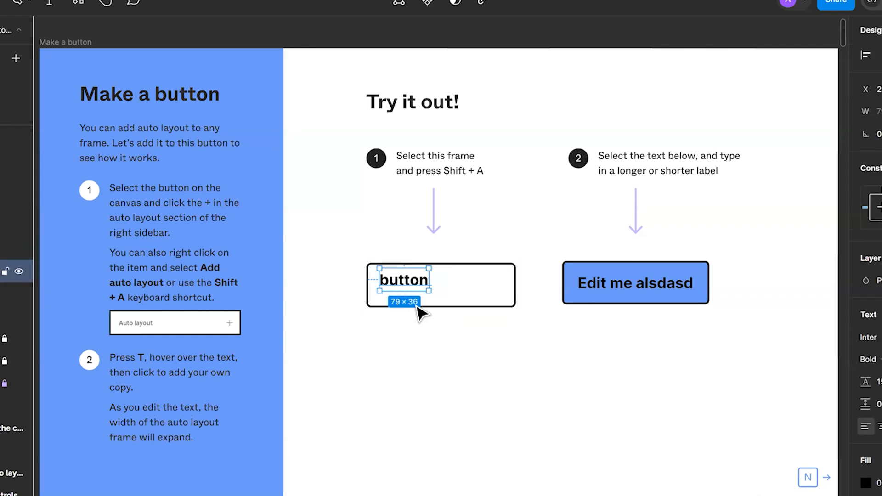
{"action": "left_click", "coordinate": [478, 301]}
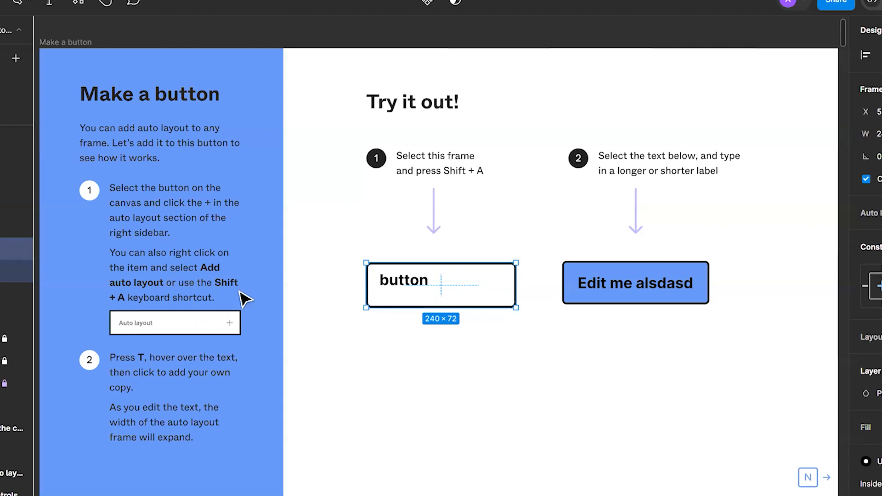
{"action": "key", "text": "shift+a"}
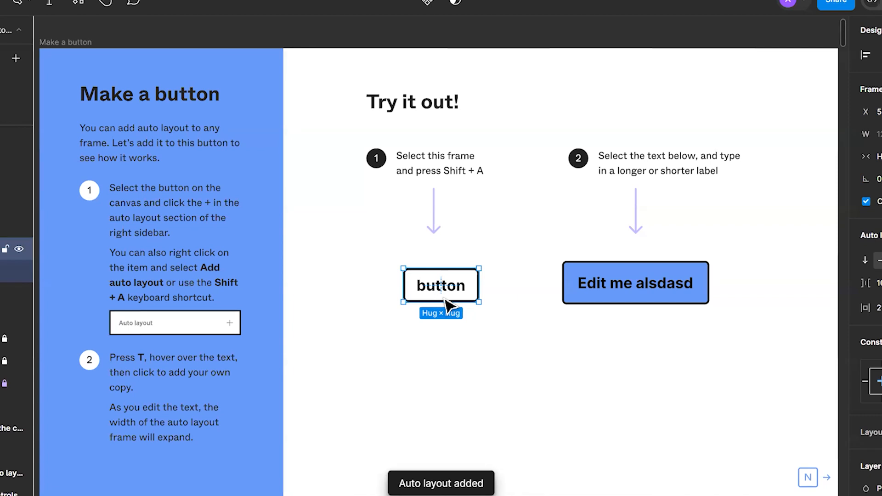
{"action": "key", "text": "ctrl+z"}
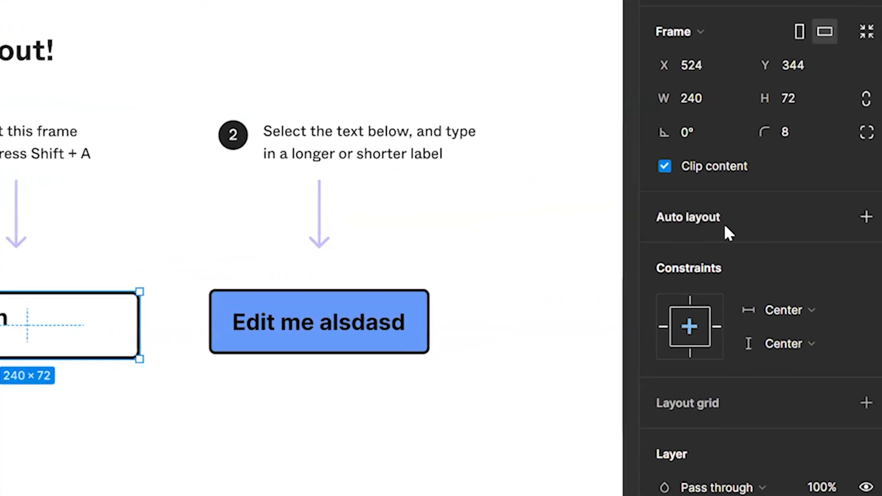
{"action": "key", "text": "shift+a"}
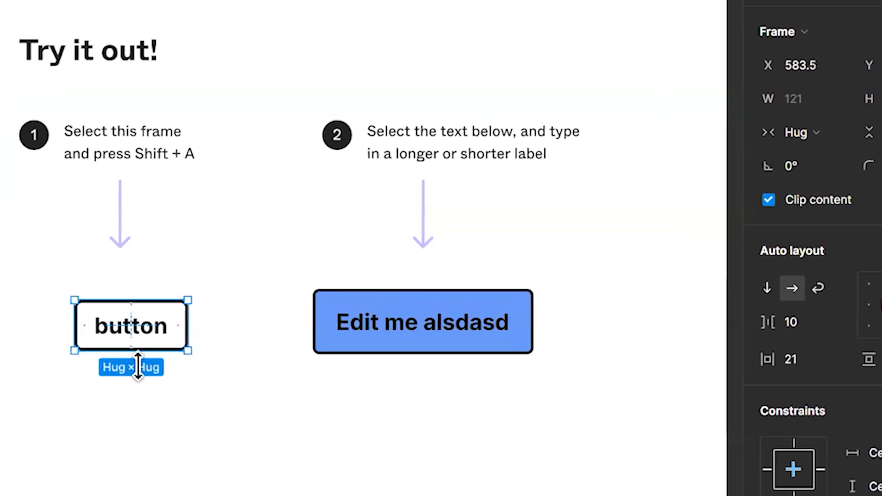
Append "tambah keranjang" to the white button's label and deselect it
{"action": "double_click", "coordinate": [155, 326]}
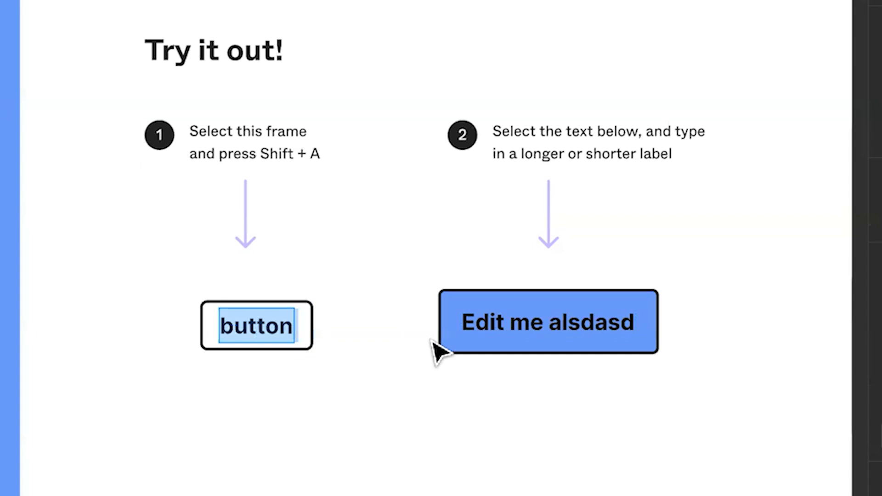
{"action": "key", "text": "Right"}
{"action": "type", "text": "tambah keranjang"}
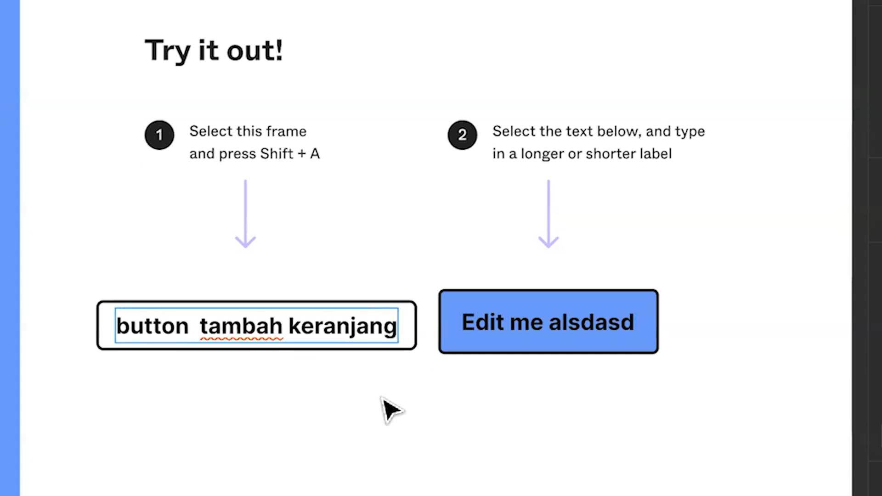
{"action": "key", "text": "Escape"}
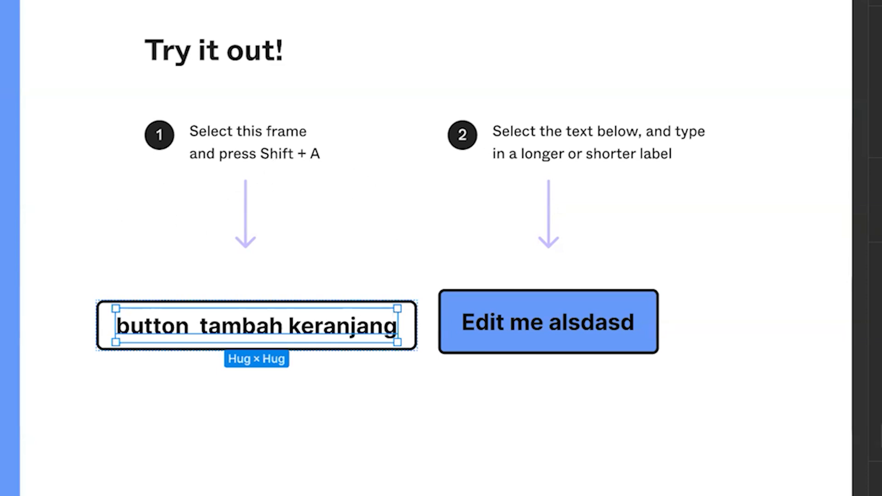
{"action": "key", "text": "Escape"}
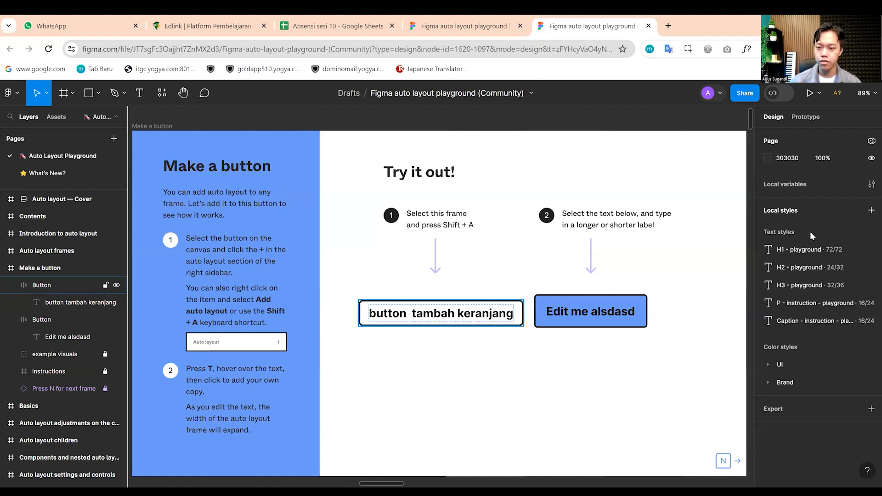
Leave the Make a button exercise and examine the Auto layout adjustments on the canvas lesson in the Basics section
{"action": "left_click", "coordinate": [505, 316]}
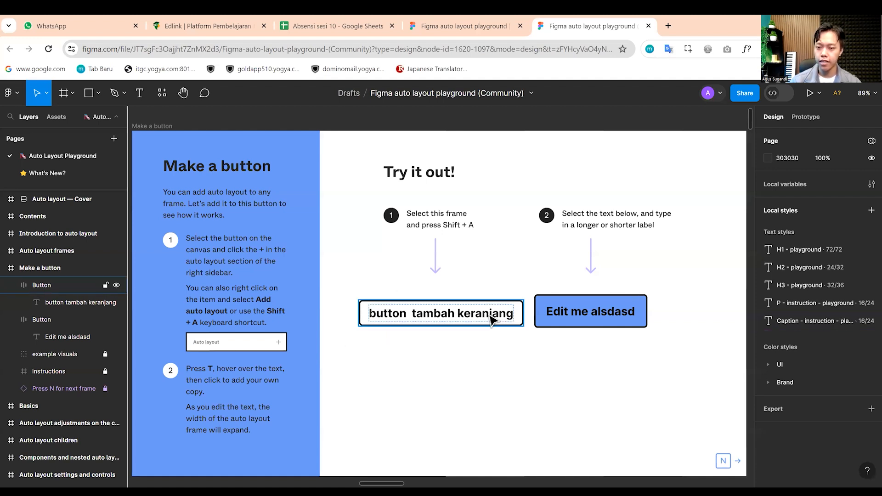
{"action": "left_click", "coordinate": [569, 408]}
{"action": "scroll", "coordinate": [452, 211], "scroll_direction": "down", "scroll_amount": 10}
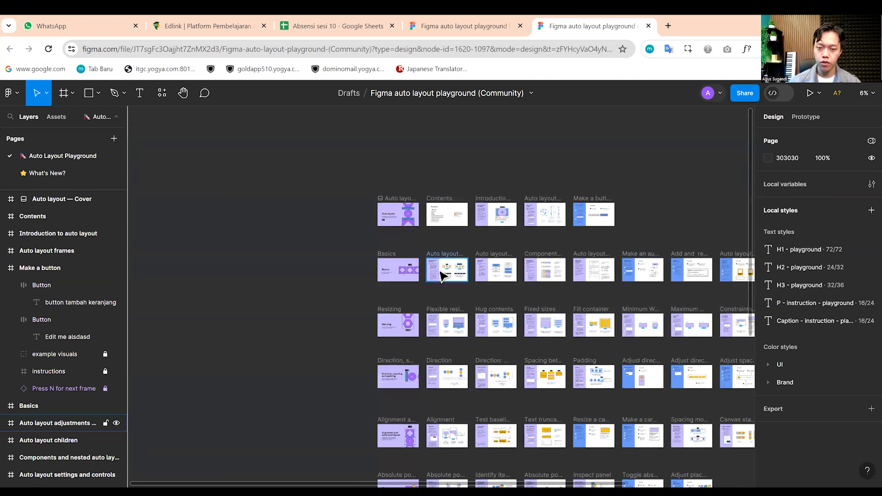
{"action": "scroll", "coordinate": [410, 283], "scroll_direction": "up", "scroll_amount": 10}
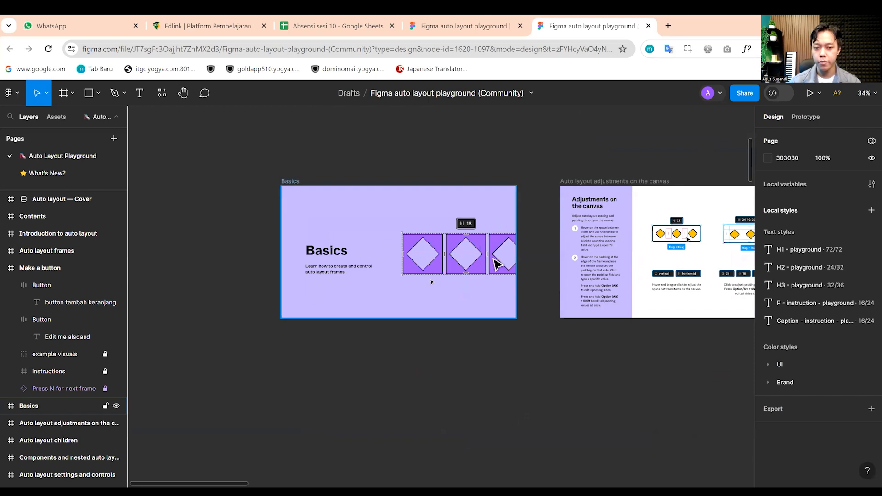
{"action": "left_click_drag", "start_coordinate": [378, 250], "coordinate": [423, 285]}
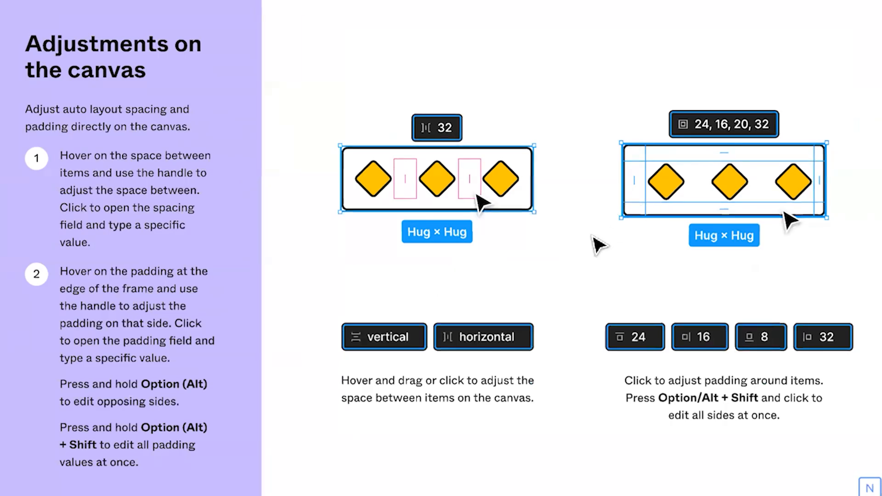
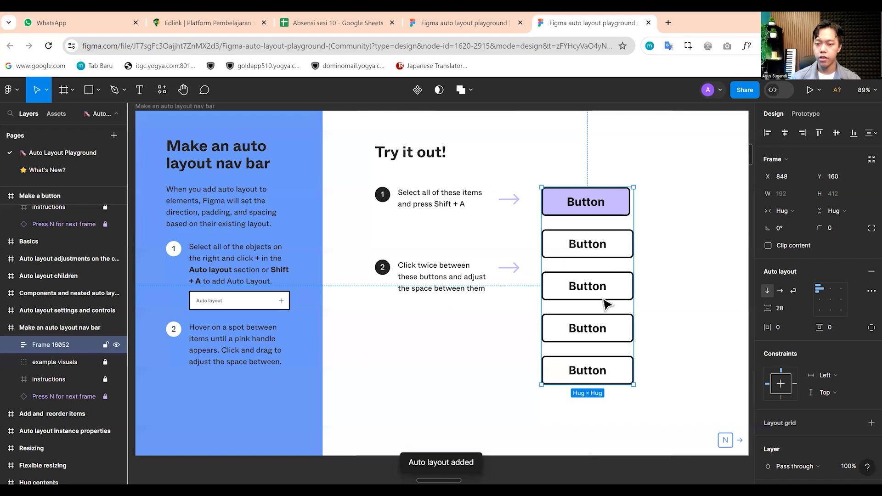
Undo the auto layout on the five nav bar buttons and add auto layout to them again
{"action": "key", "text": "ctrl+z"}
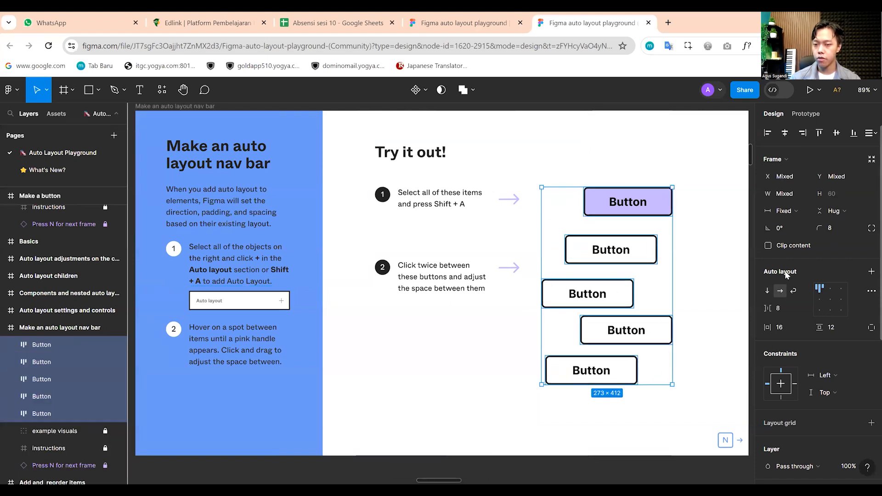
{"action": "left_click", "coordinate": [871, 272]}
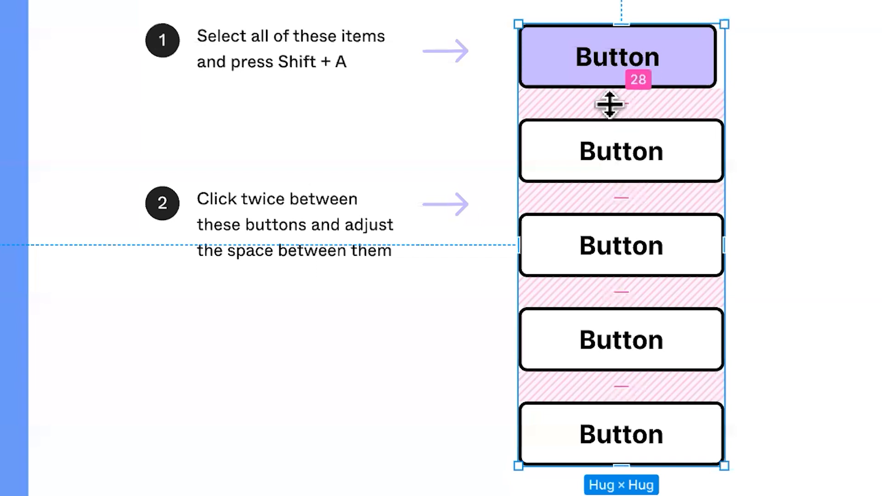
Try widening the vertical gap between the nav bar buttons directly on the canvas, and undo it
{"action": "left_click_drag", "start_coordinate": [615, 101], "coordinate": [611, 132]}
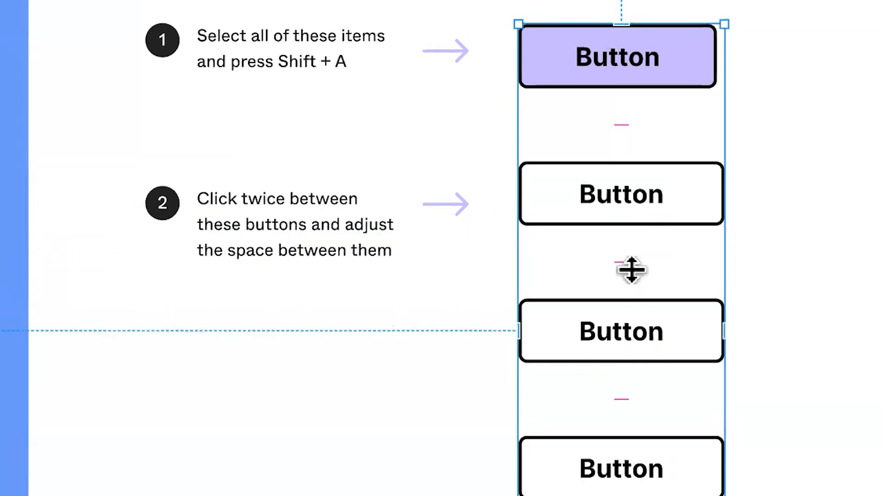
{"action": "key", "text": "ctrl+z"}
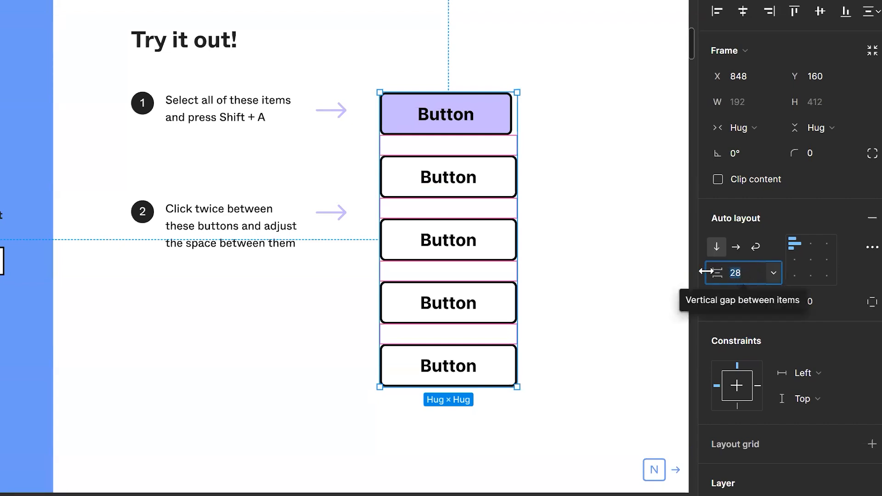
Set the vertical gap between the nav bar buttons to 40, and switch the gap to Auto
{"action": "type", "text": "40"}
{"action": "key", "text": "Return"}
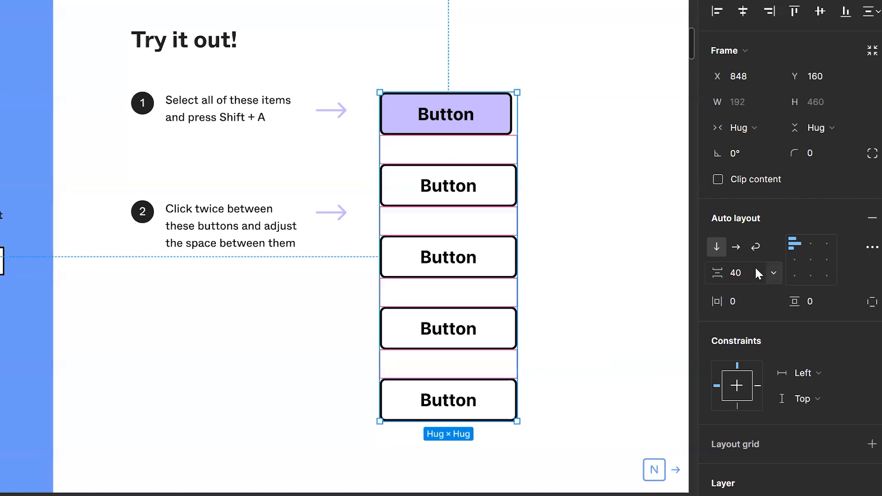
{"action": "left_click", "coordinate": [773, 273]}
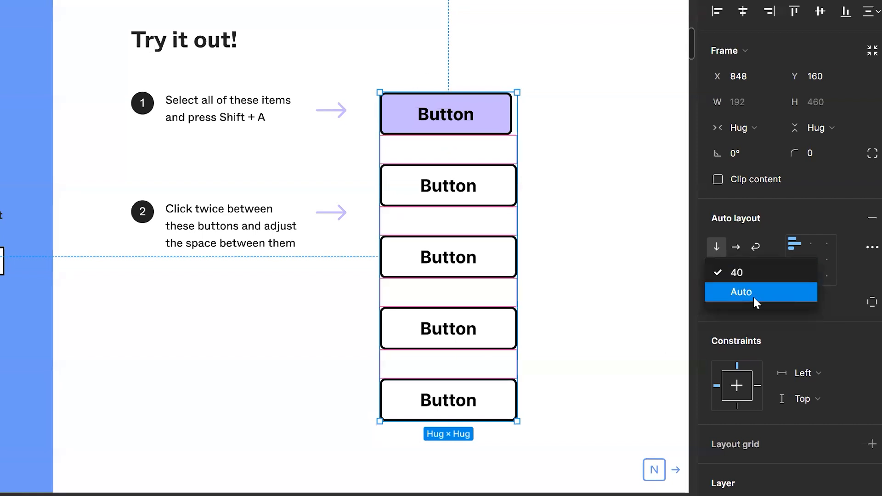
{"action": "left_click", "coordinate": [753, 296]}
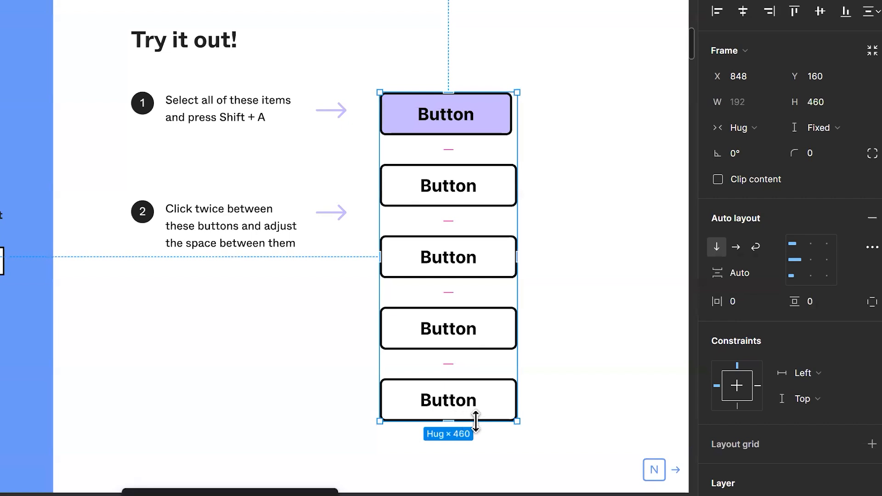
Try resizing the nav bar button frame to a height of 432, and undo the resize
{"action": "left_click", "coordinate": [549, 322]}
{"action": "left_click", "coordinate": [480, 258]}
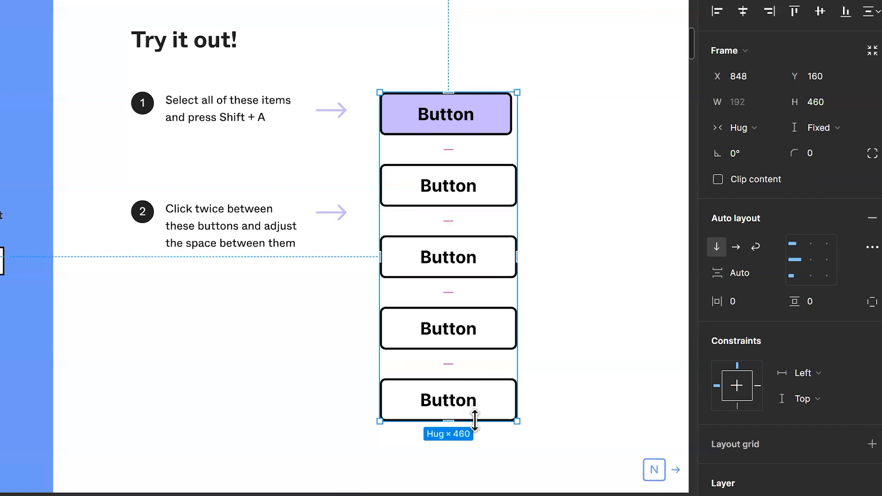
{"action": "left_click_drag", "start_coordinate": [470, 345], "coordinate": [480, 400]}
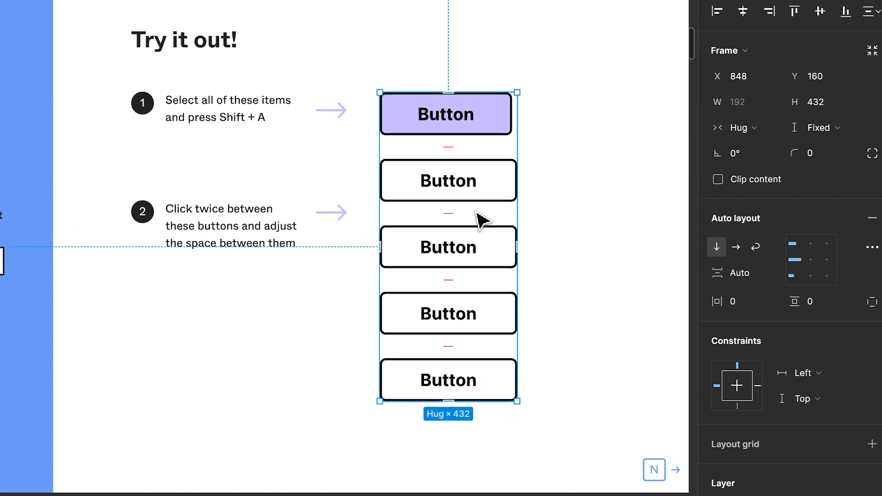
{"action": "key", "text": "ctrl+z"}
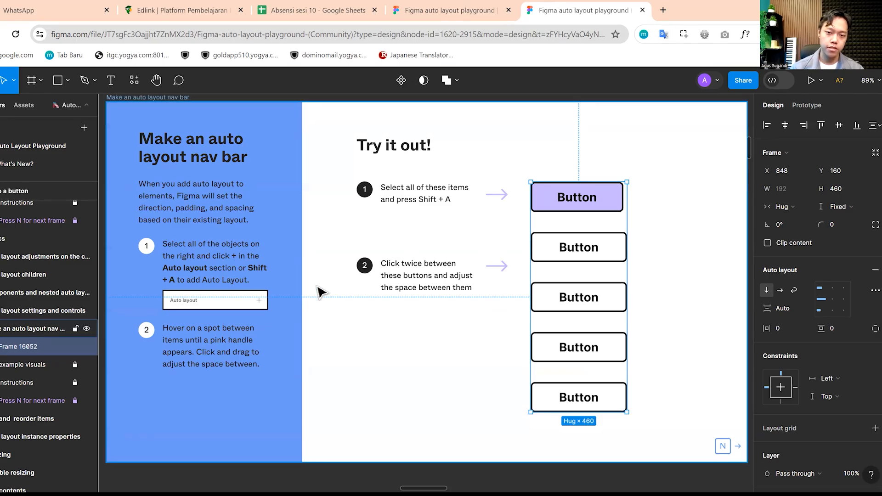
Go to the Add and reorder items exercise and duplicate the last item of its to-do list
{"action": "scroll", "coordinate": [78, 248], "scroll_direction": "down", "scroll_amount": 2}
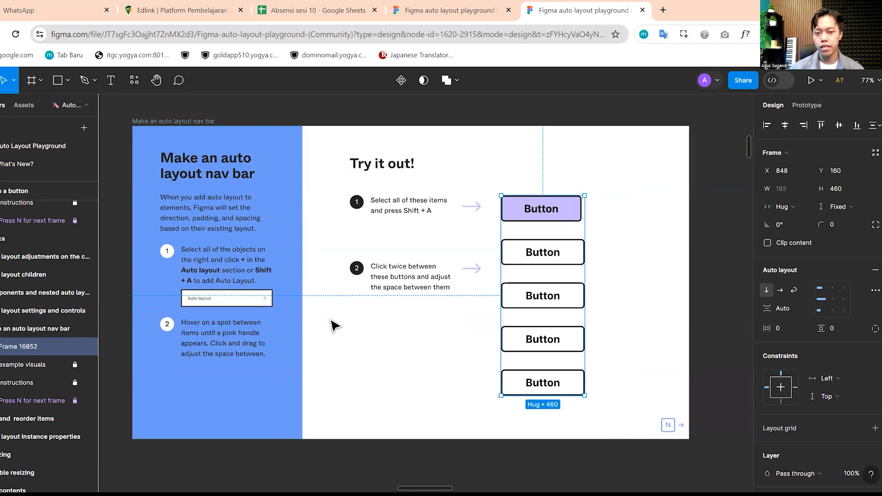
{"action": "key", "text": "n"}
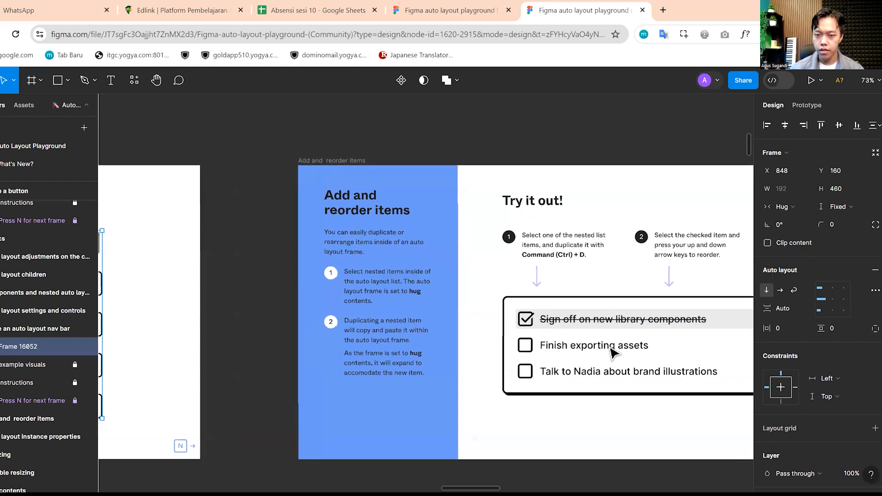
{"action": "scroll", "coordinate": [614, 352], "scroll_direction": "up", "scroll_amount": 2}
{"action": "left_click_drag", "start_coordinate": [573, 337], "coordinate": [495, 320]}
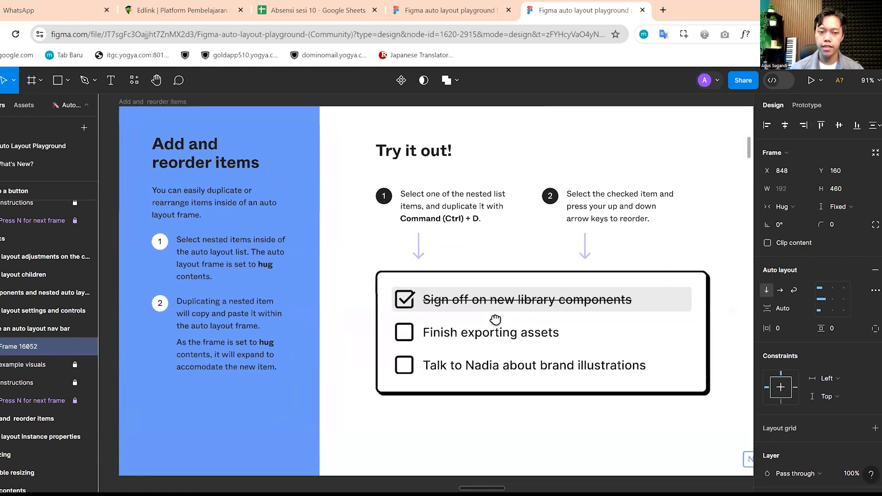
{"action": "scroll", "coordinate": [597, 282], "scroll_direction": "down", "scroll_amount": 1}
{"action": "left_click", "coordinate": [425, 281]}
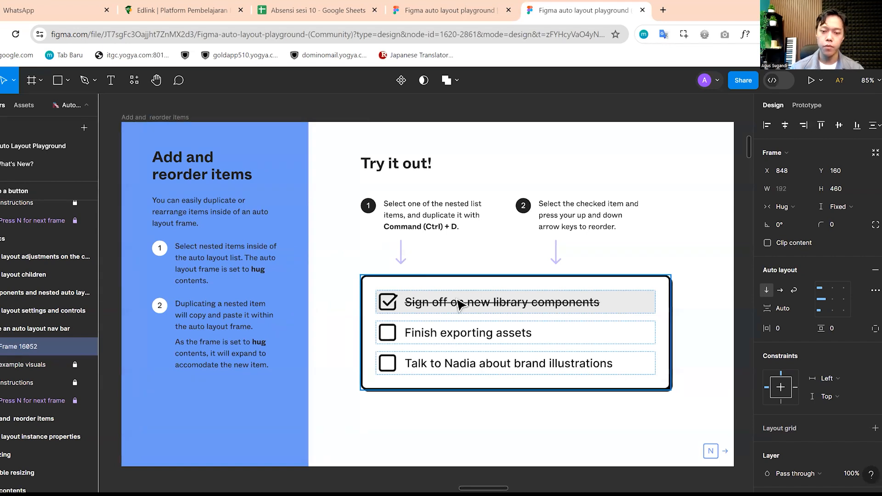
{"action": "left_click", "coordinate": [457, 363]}
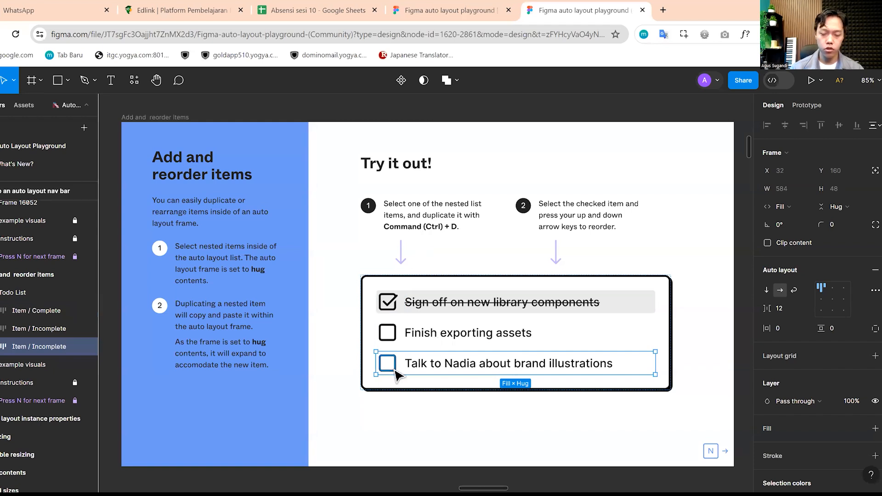
{"action": "key", "text": "ctrl+d"}
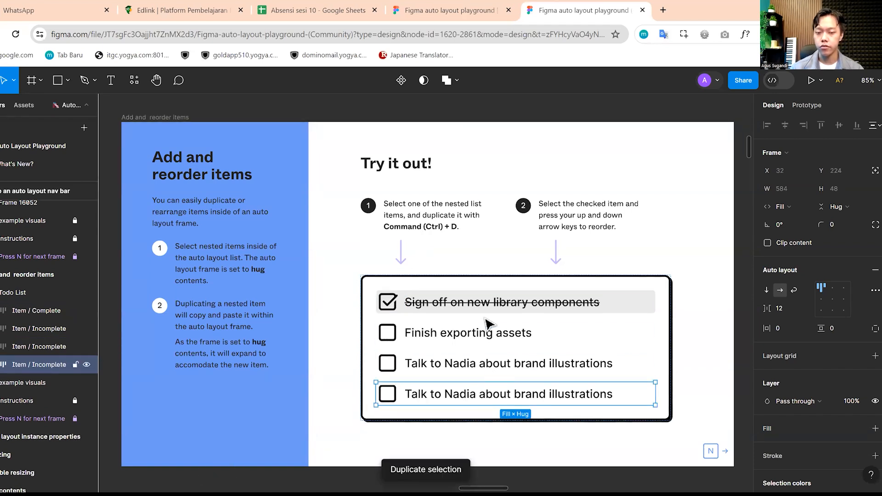
Replace the text of the duplicated to-do item with "Sekolah"
{"action": "double_click", "coordinate": [458, 403]}
{"action": "double_click", "coordinate": [458, 399]}
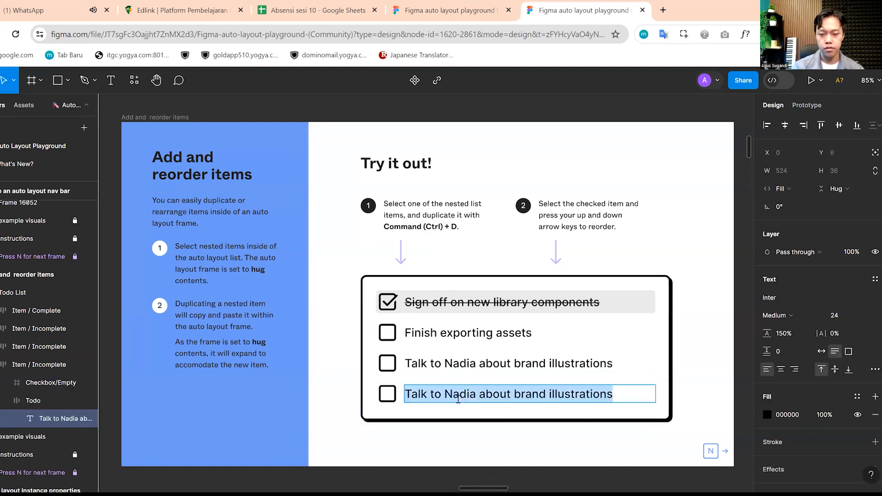
{"action": "type", "text": "Sekolah"}
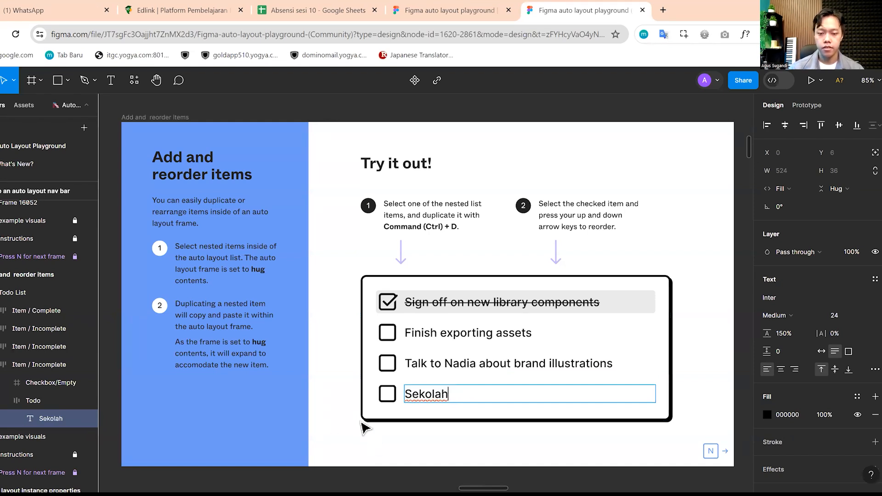
{"action": "key", "text": "Escape"}
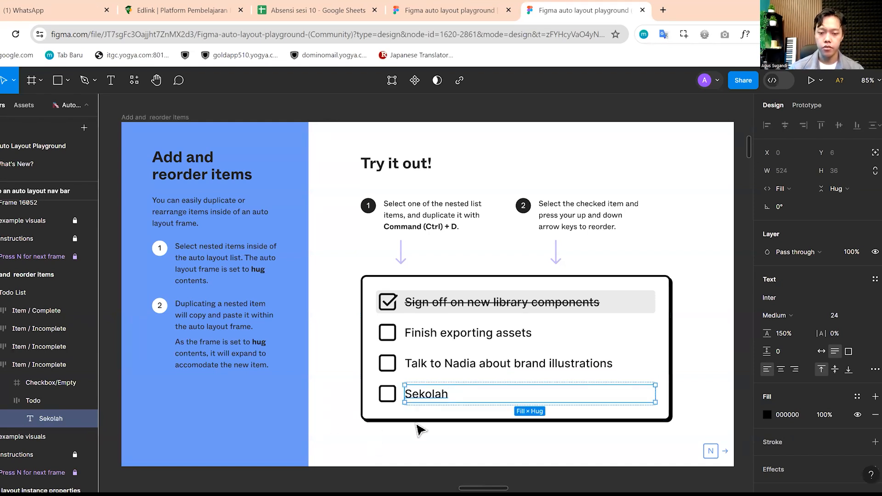
Move the Sekolah item two places up the to-do list and back down to the last position
{"action": "left_click", "coordinate": [428, 397]}
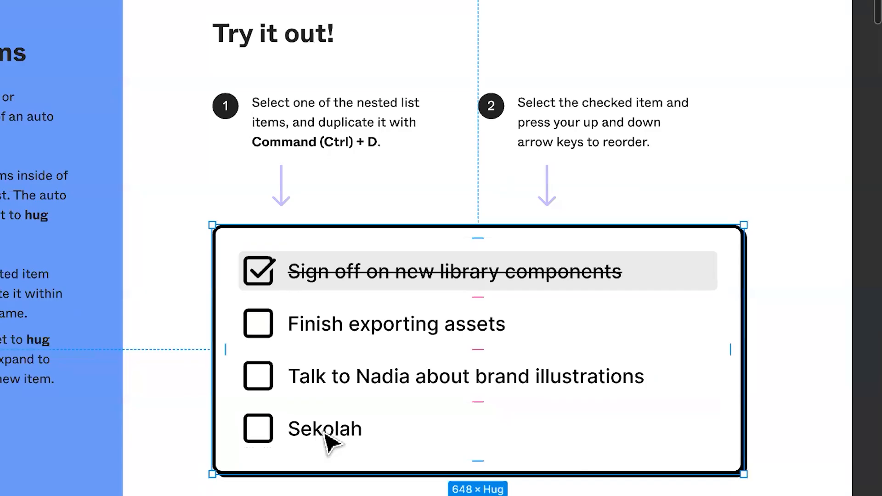
{"action": "double_click", "coordinate": [427, 396]}
{"action": "left_click", "coordinate": [340, 437]}
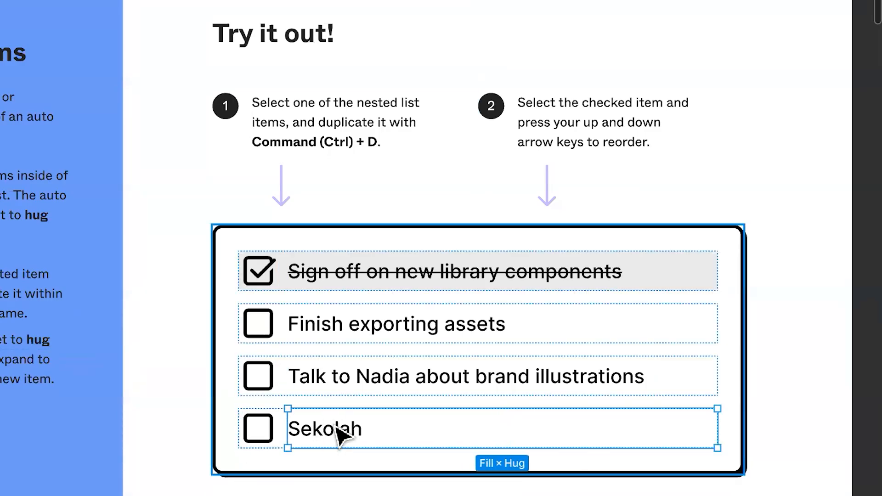
{"action": "left_click", "coordinate": [342, 430]}
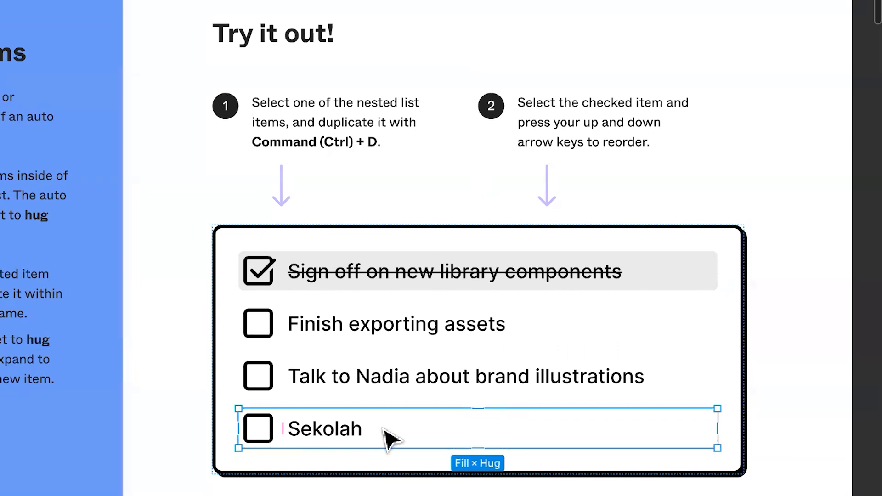
{"action": "key", "text": "Up"}
{"action": "key", "text": "Up"}
{"action": "key", "text": "Down"}
{"action": "key", "text": "Down"}
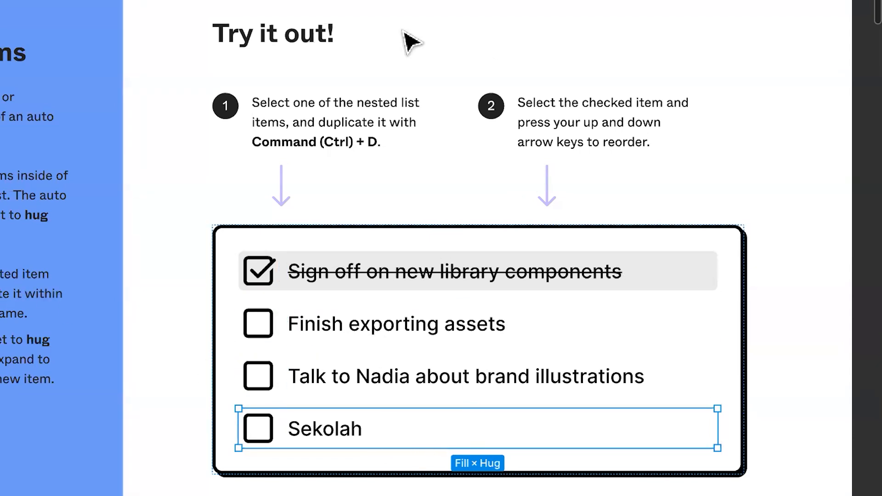
Go to the Auto layout instance properties exercise and set the first card instance's left padding to 30
{"action": "scroll", "coordinate": [188, 174], "scroll_direction": "down", "scroll_amount": 2, "text": "ctrl"}
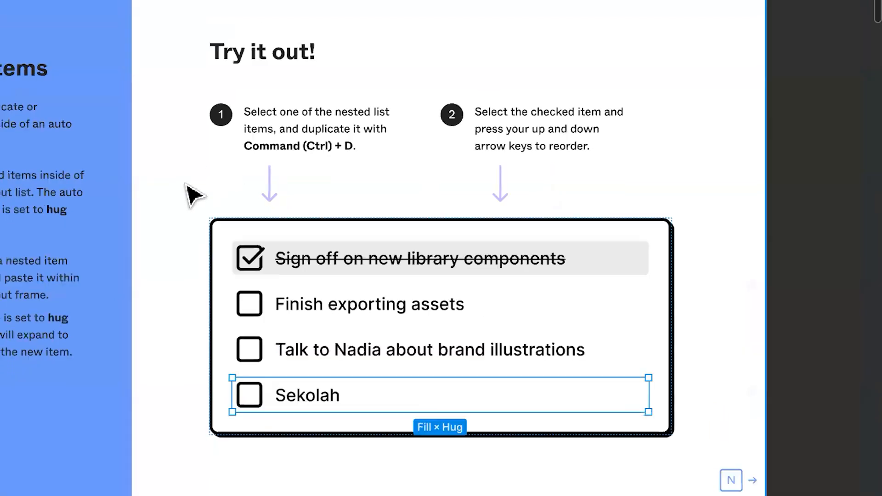
{"action": "scroll", "coordinate": [377, 178], "scroll_direction": "down", "scroll_amount": 2}
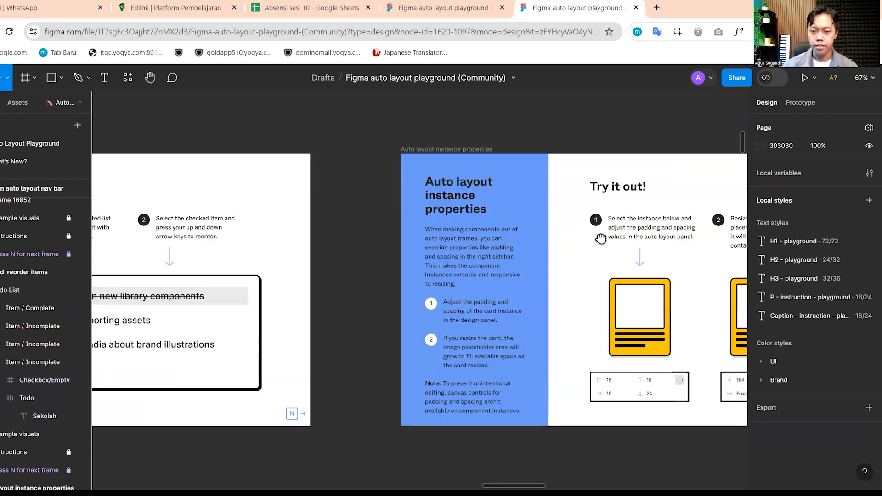
{"action": "left_click_drag", "start_coordinate": [601, 238], "coordinate": [445, 228]}
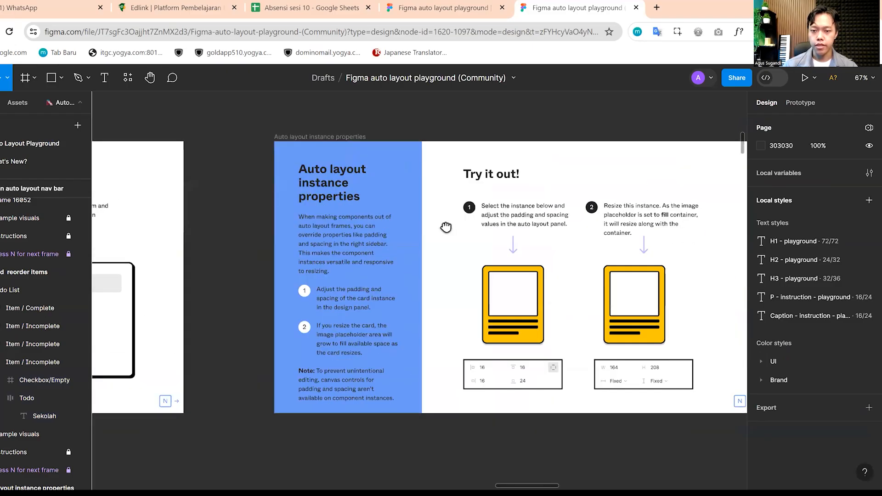
{"action": "key", "text": "n"}
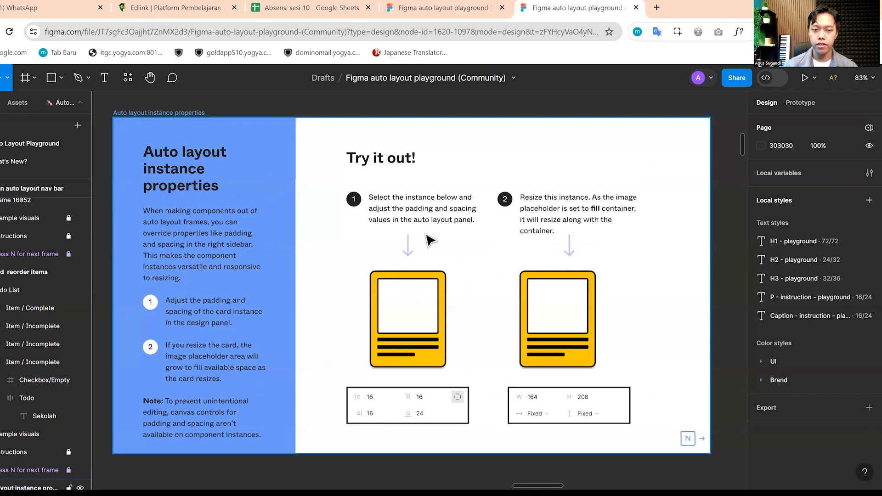
{"action": "mouse_move", "coordinate": [374, 237]}
{"action": "left_mouse_down"}
{"action": "mouse_move", "coordinate": [391, 238]}
{"action": "mouse_move", "coordinate": [385, 230]}
{"action": "left_mouse_up"}
{"action": "scroll", "coordinate": [381, 205], "scroll_direction": "up", "scroll_amount": 1}
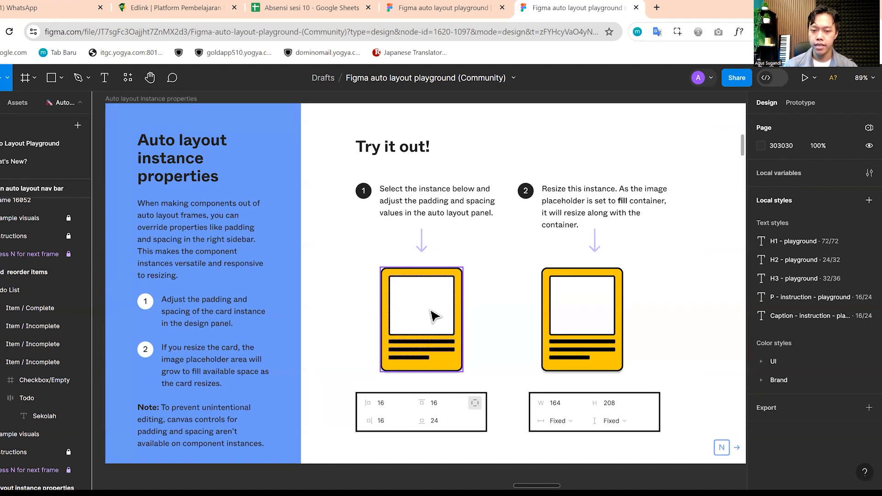
{"action": "left_click", "coordinate": [391, 272]}
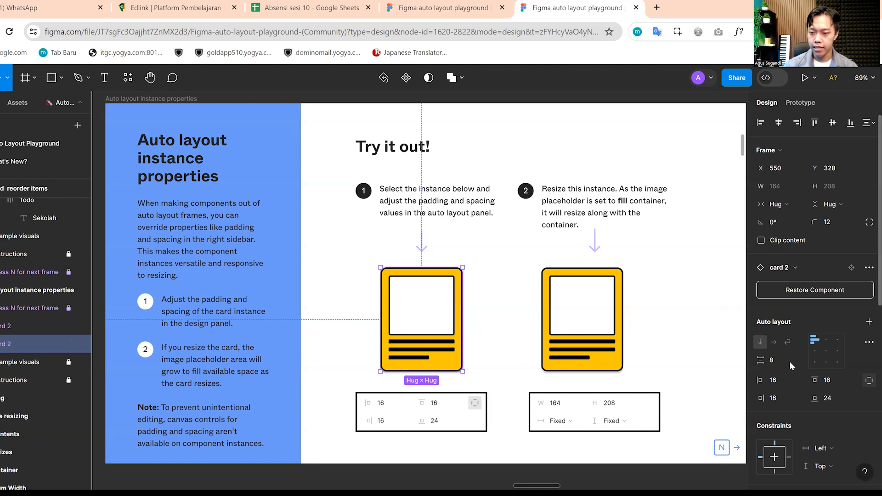
{"action": "scroll", "coordinate": [784, 326], "scroll_direction": "down", "scroll_amount": 3}
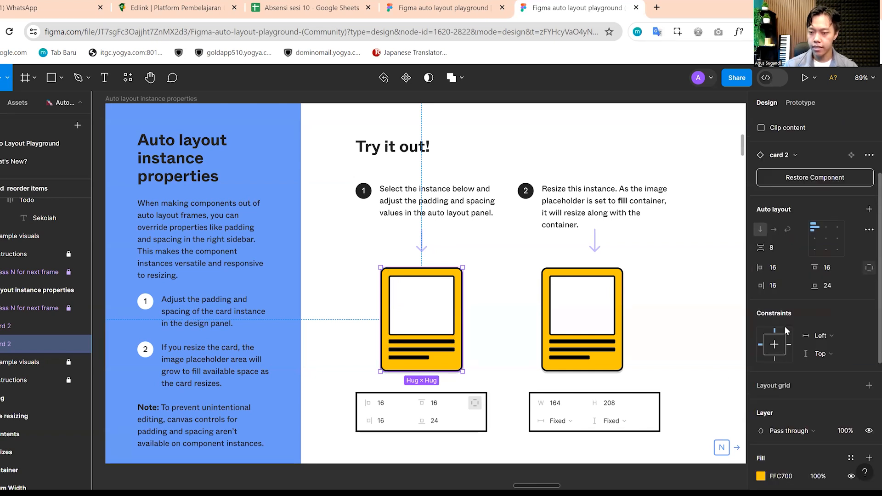
{"action": "left_click", "coordinate": [775, 270]}
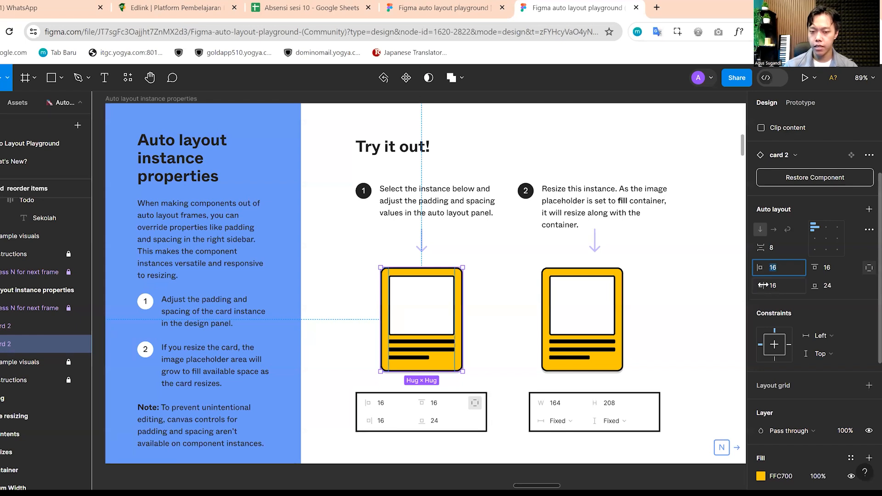
{"action": "type", "text": "30"}
{"action": "key", "text": "Return"}
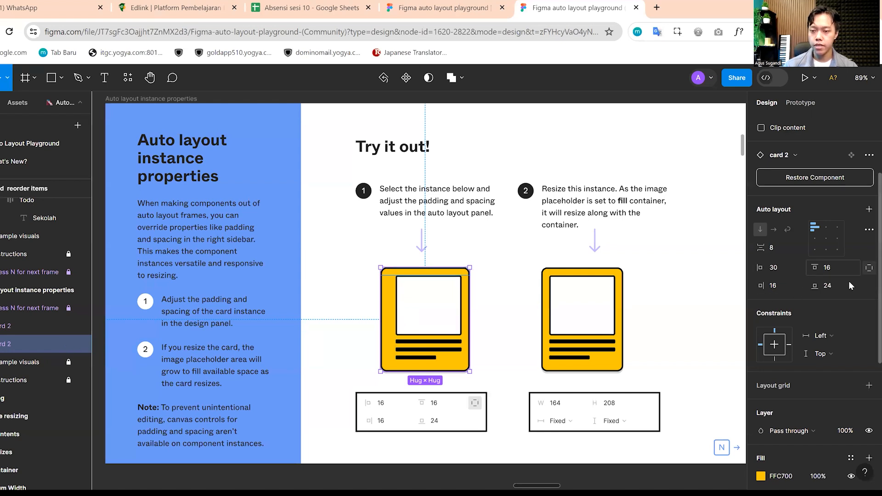
Set the first card instance's top and right padding to 30 and its bottom padding to 36
{"action": "left_click", "coordinate": [839, 272]}
{"action": "type", "text": "30"}
{"action": "key", "text": "Return"}
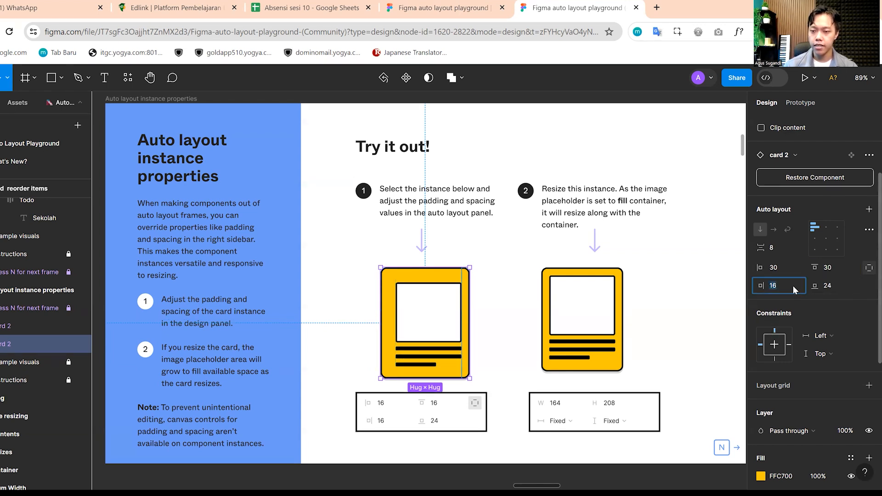
{"action": "type", "text": "30"}
{"action": "key", "text": "shift+Tab"}
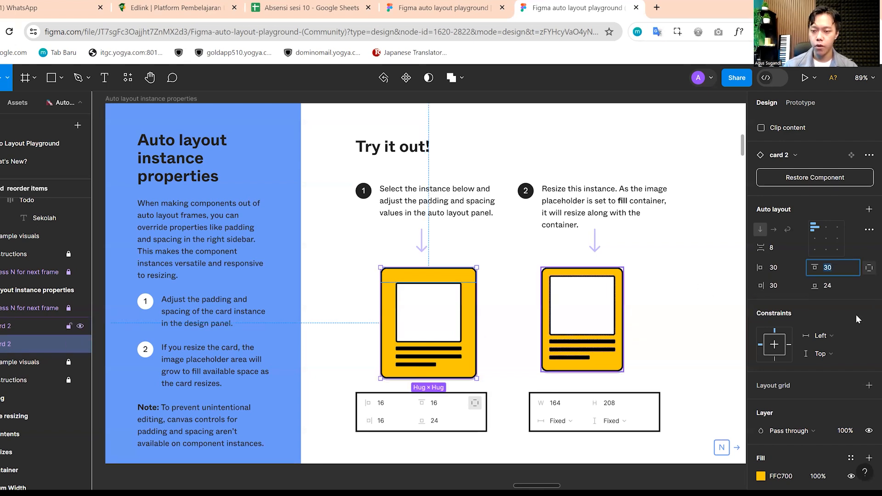
{"action": "left_click", "coordinate": [836, 290]}
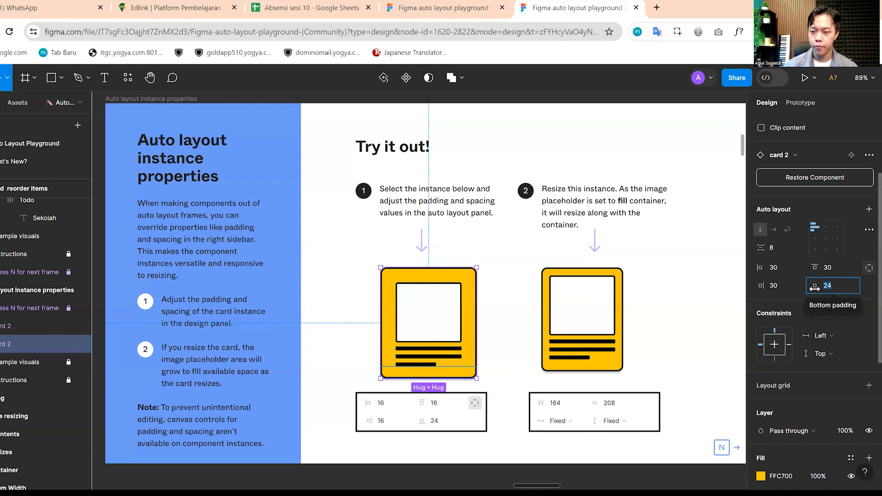
{"action": "type", "text": "36"}
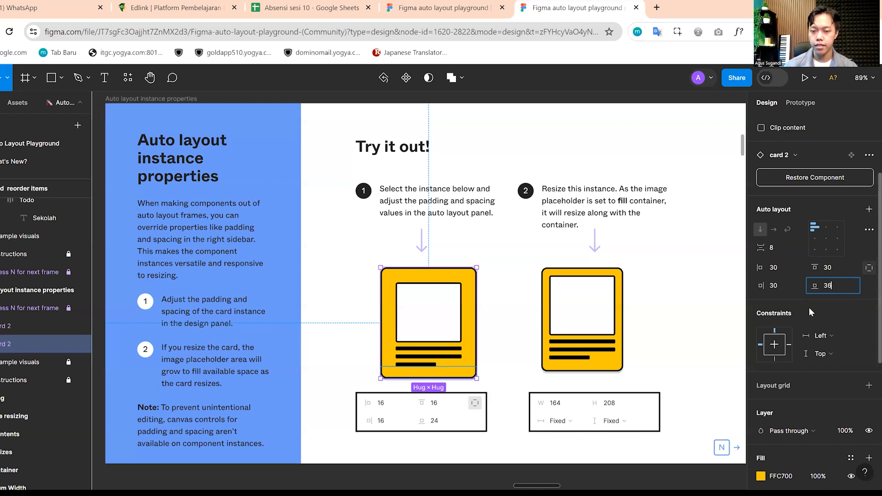
{"action": "key", "text": "Return"}
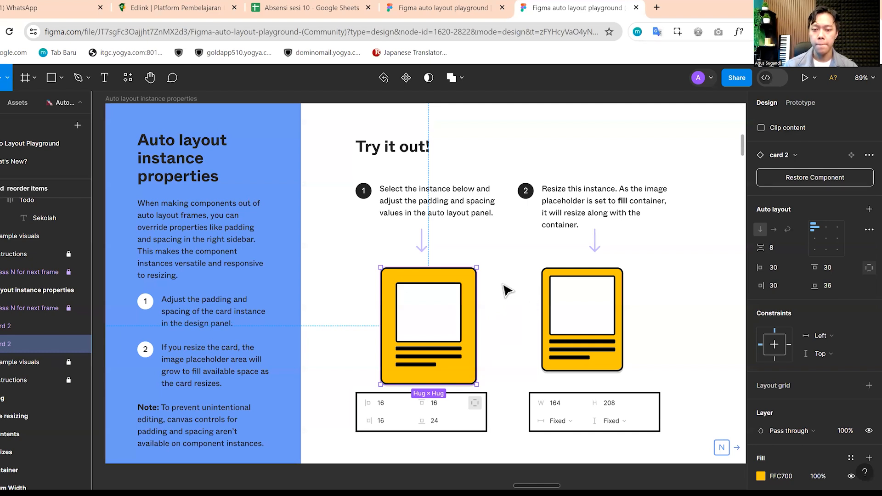
{"action": "left_click", "coordinate": [506, 289]}
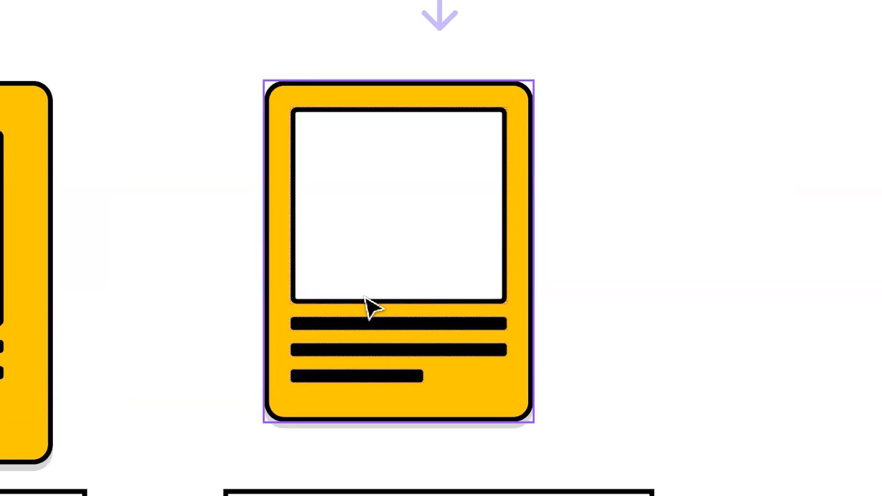
Try changing the width of the second card instance, and undo the resize
{"action": "left_click", "coordinate": [326, 172]}
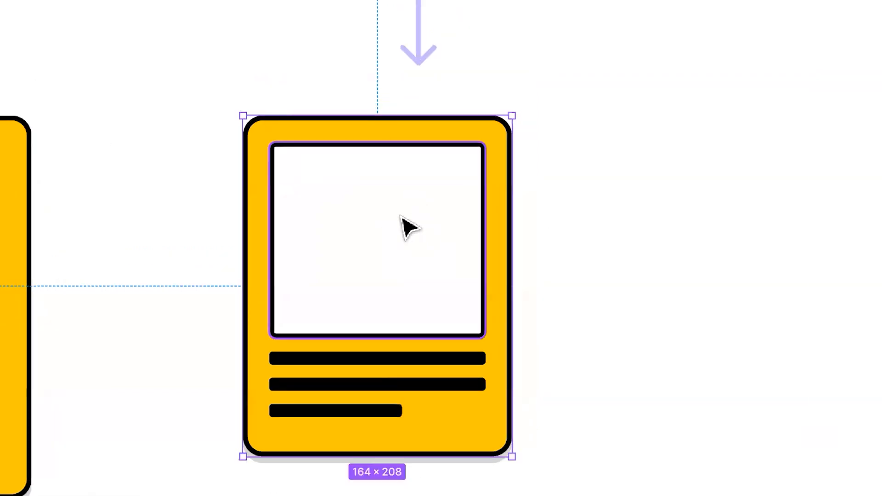
{"action": "scroll", "coordinate": [265, 301], "scroll_direction": "down", "scroll_amount": 3}
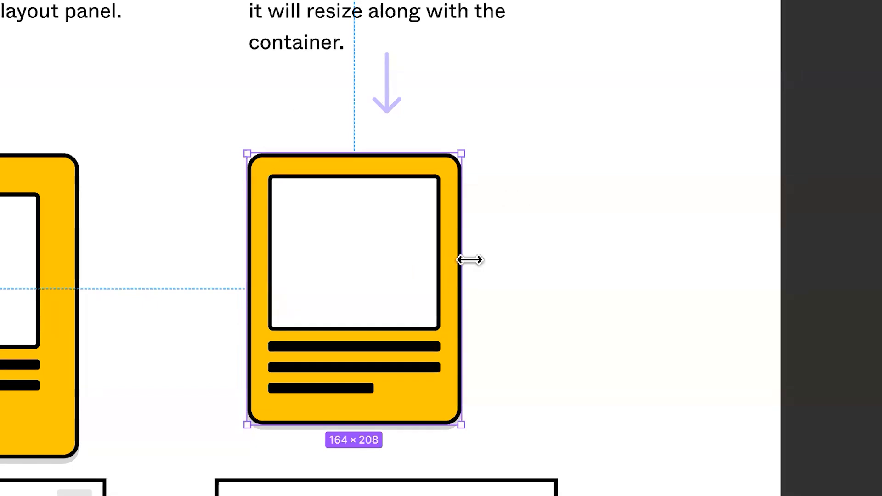
{"action": "left_click_drag", "start_coordinate": [504, 252], "coordinate": [437, 258]}
{"action": "key", "text": "ctrl+z"}
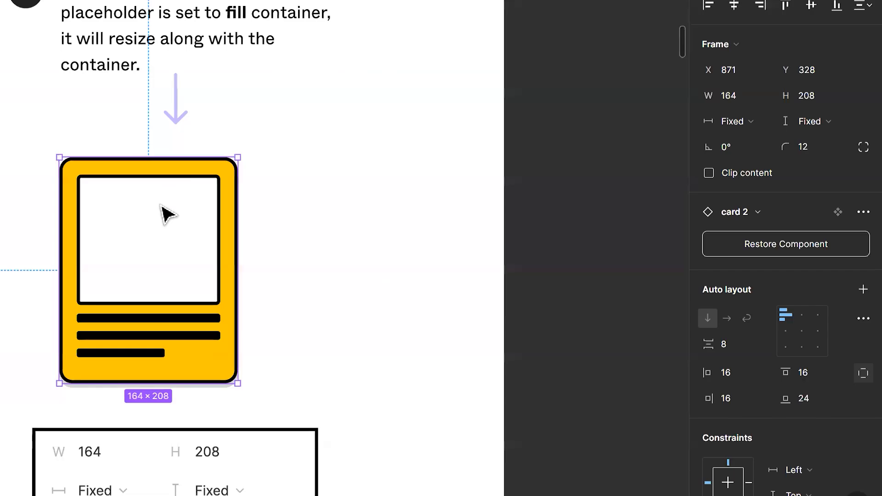
Check the horizontal resizing setting of the image placeholder inside the second card
{"action": "double_click", "coordinate": [358, 230]}
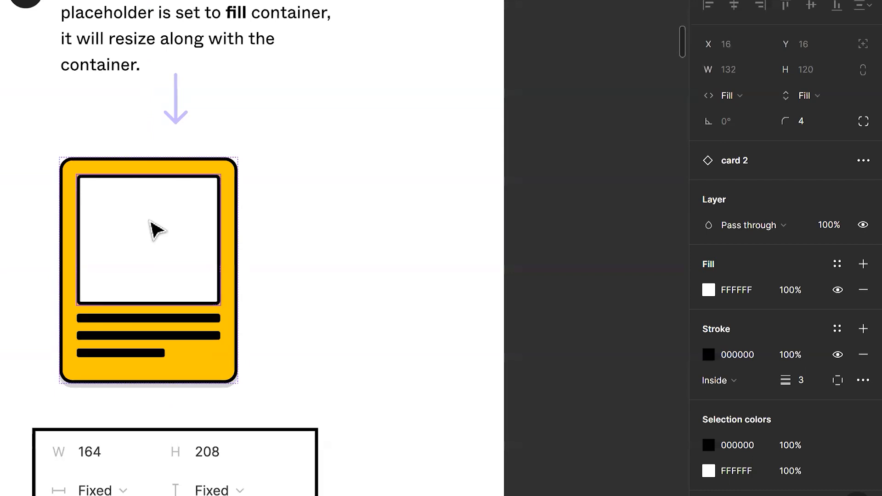
{"action": "left_click", "coordinate": [535, 194]}
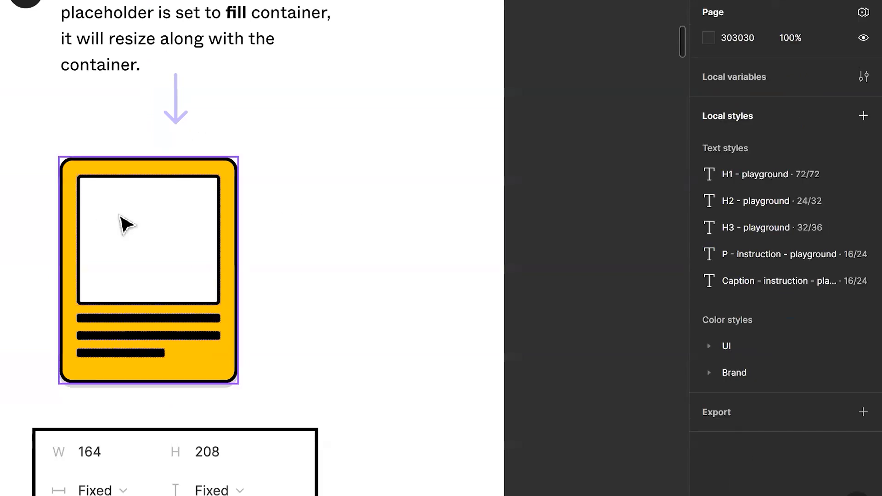
{"action": "double_click", "coordinate": [120, 216]}
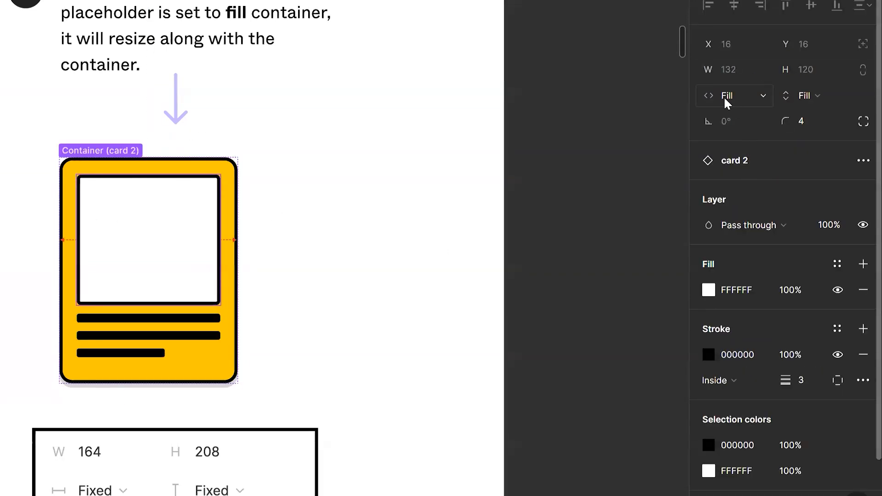
{"action": "left_click", "coordinate": [729, 95]}
{"action": "left_click", "coordinate": [728, 94]}
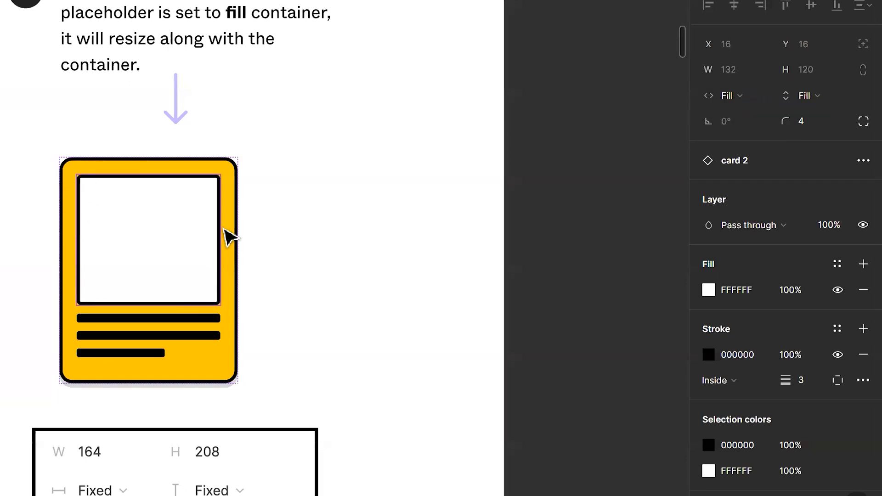
Try widening the second card instance to 311 with its placeholder set to fill, and undo the resize
{"action": "left_click", "coordinate": [226, 173]}
{"action": "left_click_drag", "start_coordinate": [240, 193], "coordinate": [455, 205]}
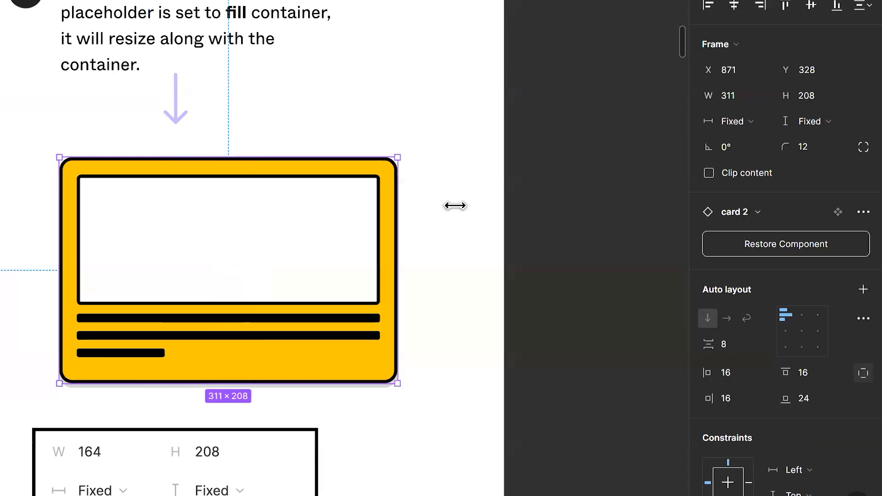
{"action": "key", "text": "ctrl+z"}
Set the horizontal resizing of the second card's image placeholder to Fixed width
{"action": "left_click", "coordinate": [142, 245]}
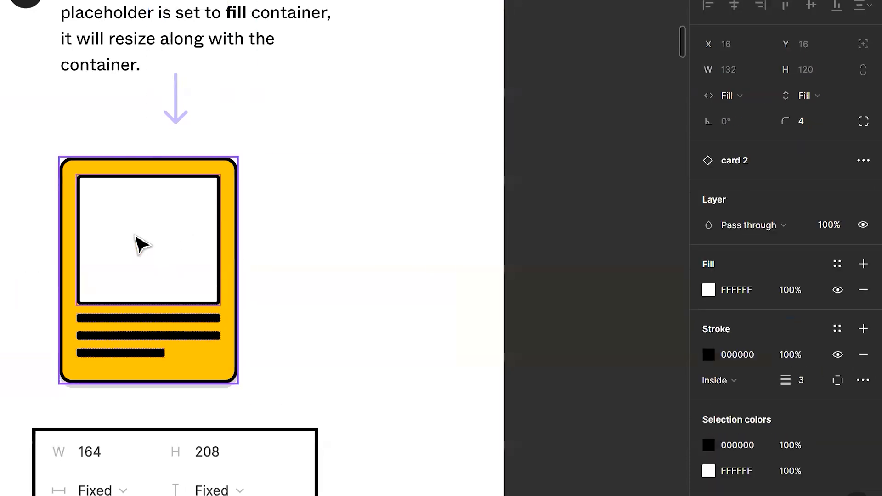
{"action": "left_click", "coordinate": [734, 96]}
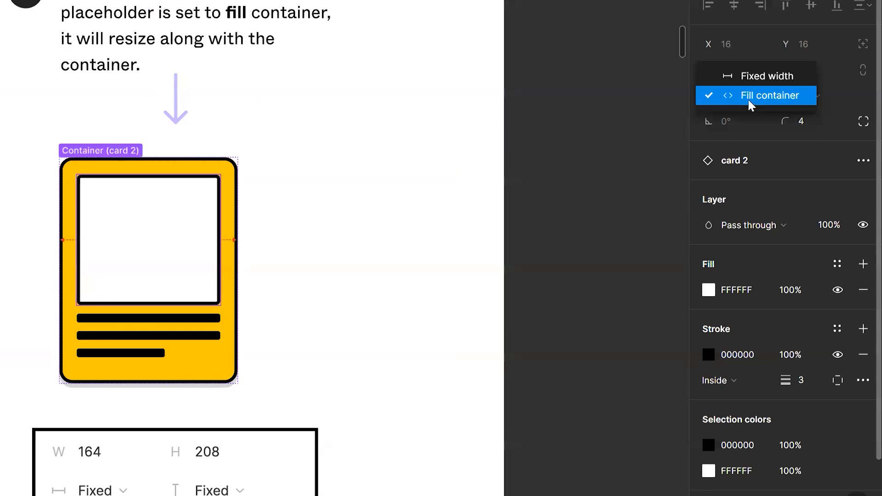
{"action": "left_click", "coordinate": [754, 78]}
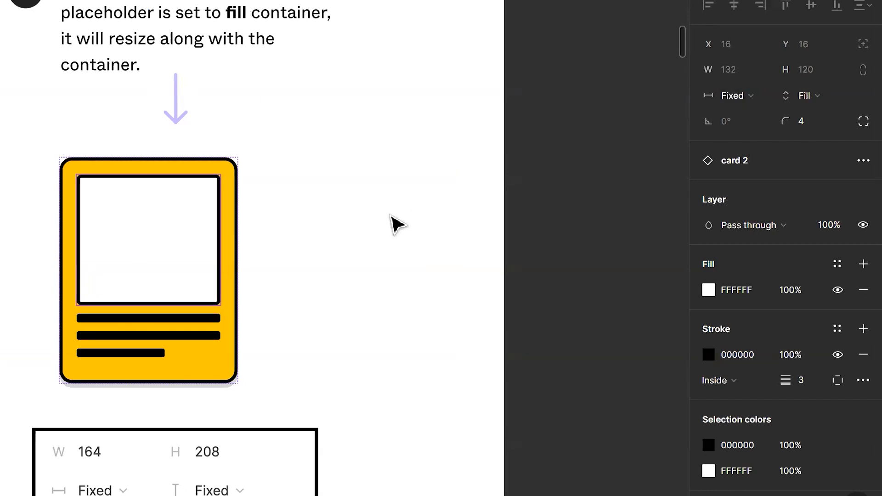
{"action": "left_click", "coordinate": [396, 224]}
Try widening the second card instance to 389 with its placeholder at fixed width, and undo the resize
{"action": "left_click", "coordinate": [97, 193]}
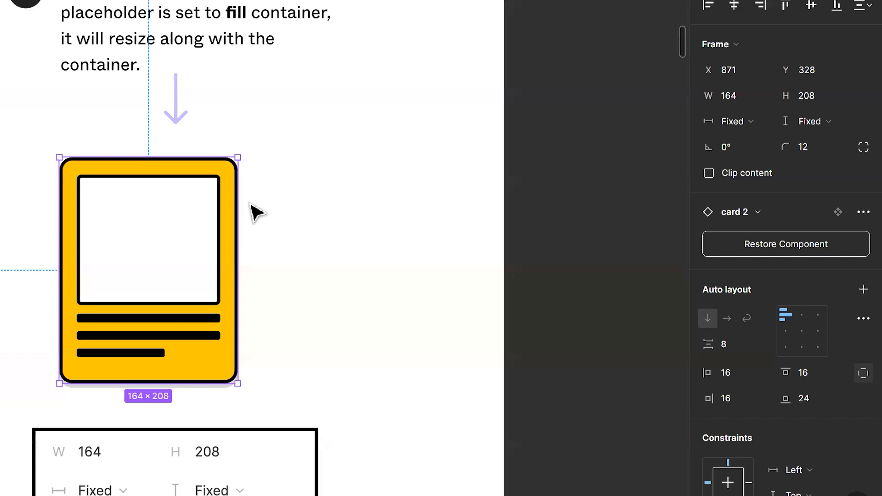
{"action": "left_click_drag", "start_coordinate": [237, 200], "coordinate": [482, 212]}
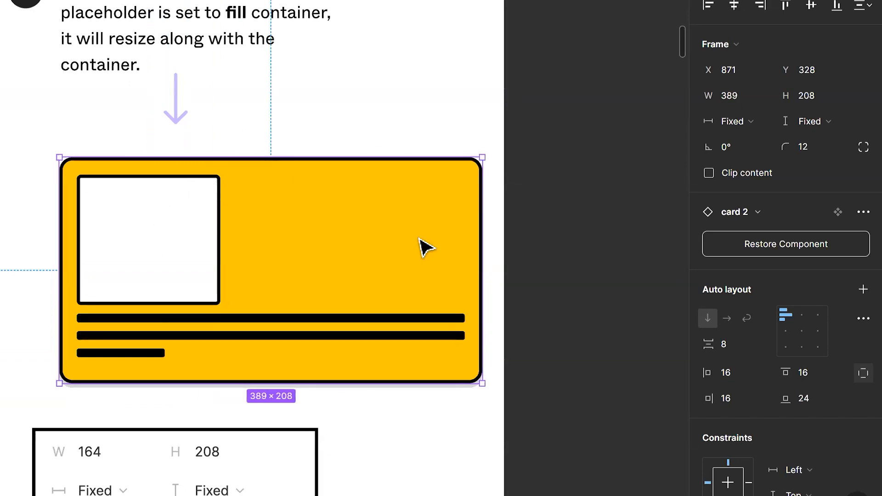
{"action": "key", "text": "ctrl+z"}
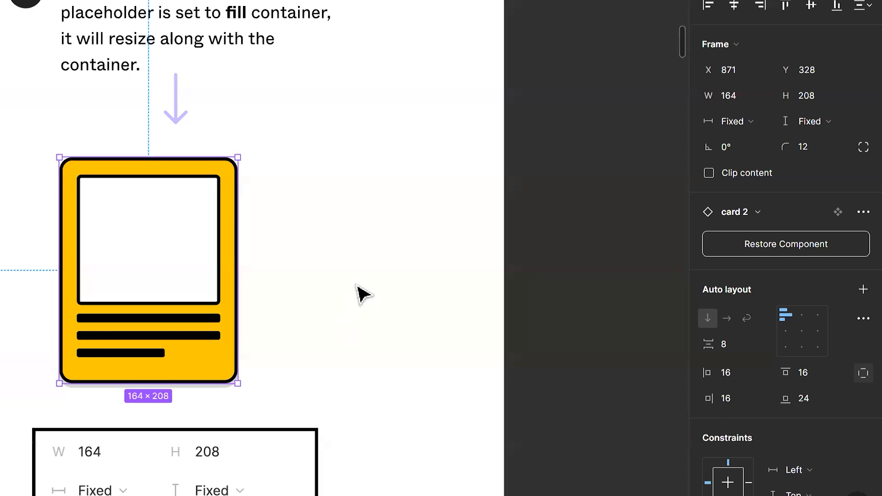
{"action": "left_click", "coordinate": [385, 271]}
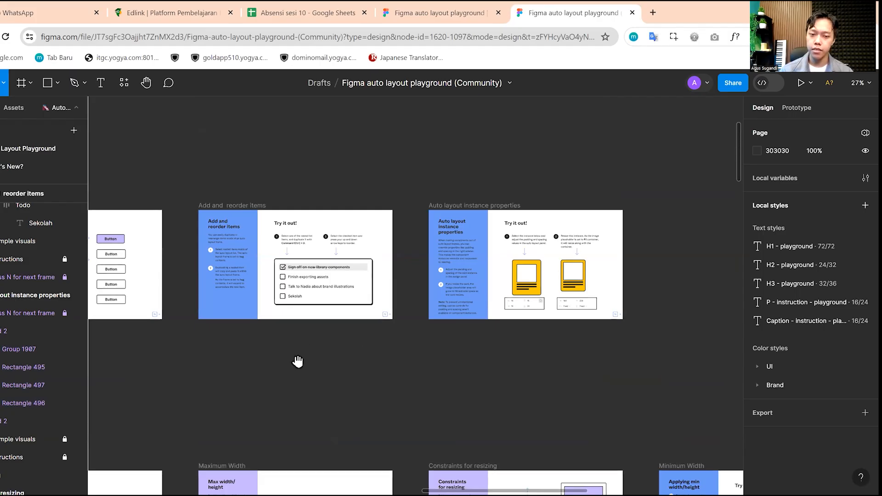
Find the Resizing section of the playground and read its title slide and the Flexible resizing slide
{"action": "left_click_drag", "start_coordinate": [187, 385], "coordinate": [463, 329]}
{"action": "left_click_drag", "start_coordinate": [201, 340], "coordinate": [500, 243]}
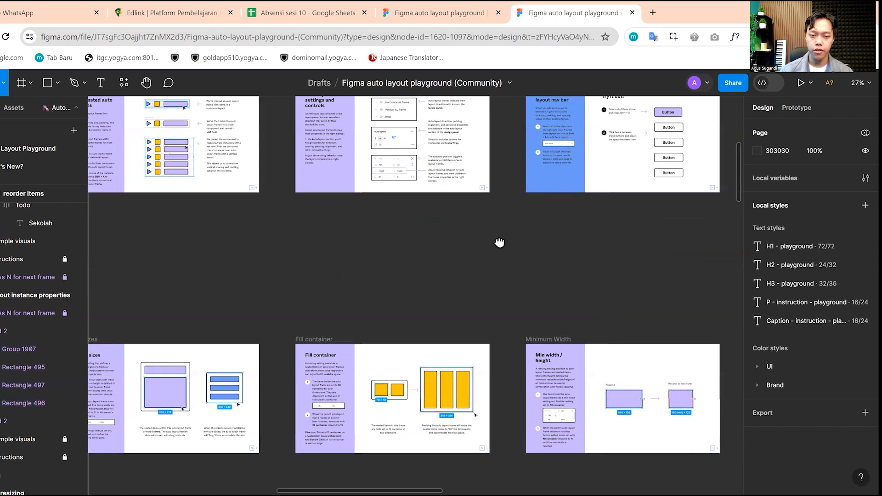
{"action": "left_click_drag", "start_coordinate": [315, 295], "coordinate": [506, 241]}
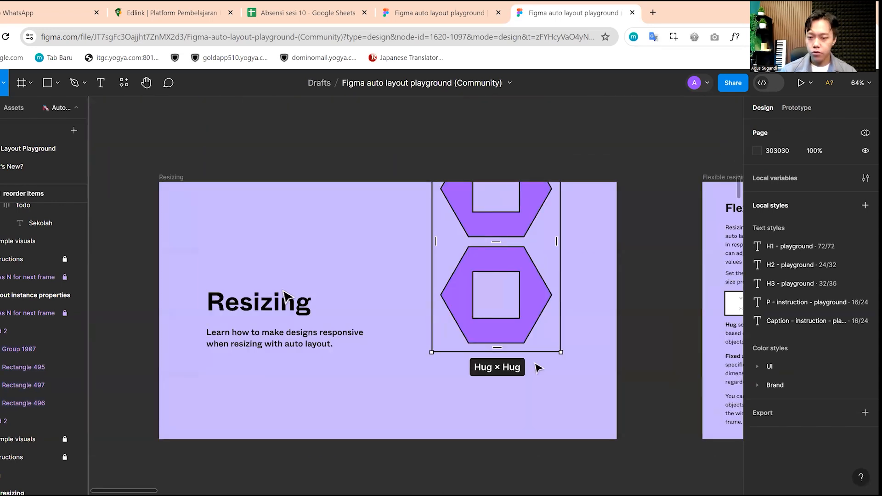
{"action": "scroll", "coordinate": [285, 294], "scroll_direction": "down", "scroll_amount": 1}
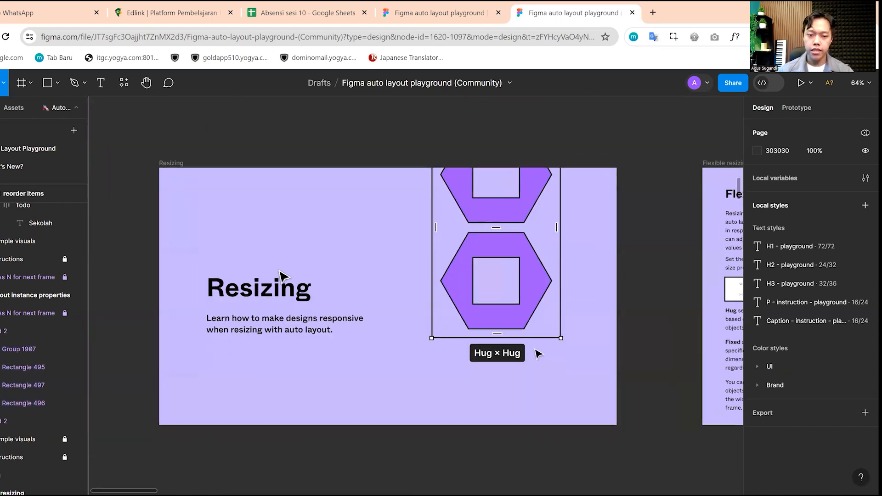
{"action": "scroll", "coordinate": [281, 246], "scroll_direction": "up", "scroll_amount": 1}
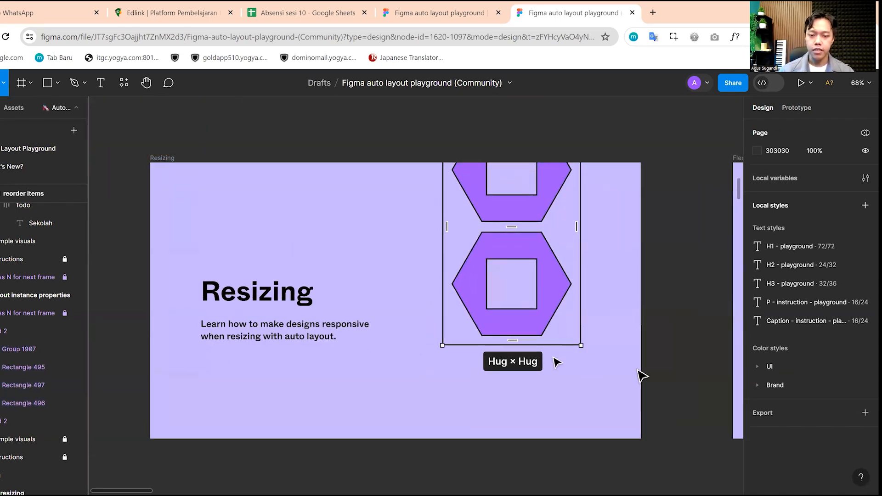
{"action": "scroll", "coordinate": [605, 298], "scroll_direction": "right", "scroll_amount": 3}
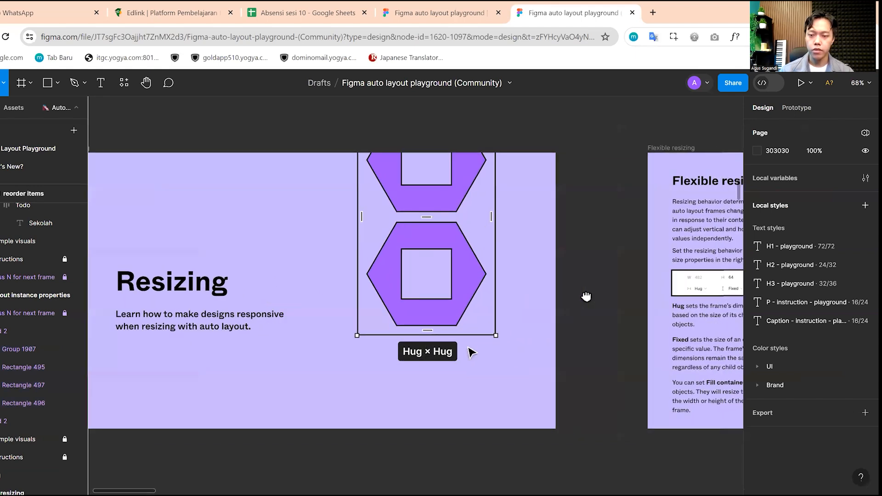
{"action": "scroll", "coordinate": [541, 306], "scroll_direction": "left", "scroll_amount": 2}
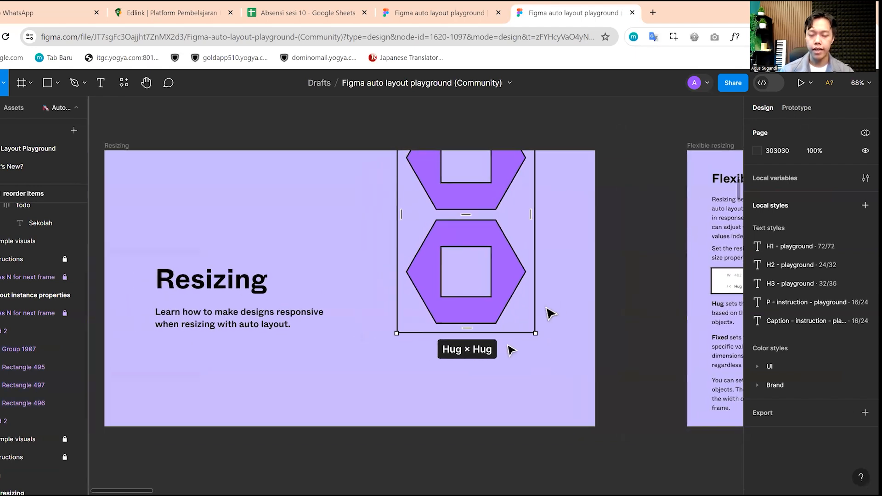
{"action": "scroll", "coordinate": [579, 279], "scroll_direction": "right", "scroll_amount": 1}
{"action": "scroll", "coordinate": [527, 280], "scroll_direction": "right", "scroll_amount": 10}
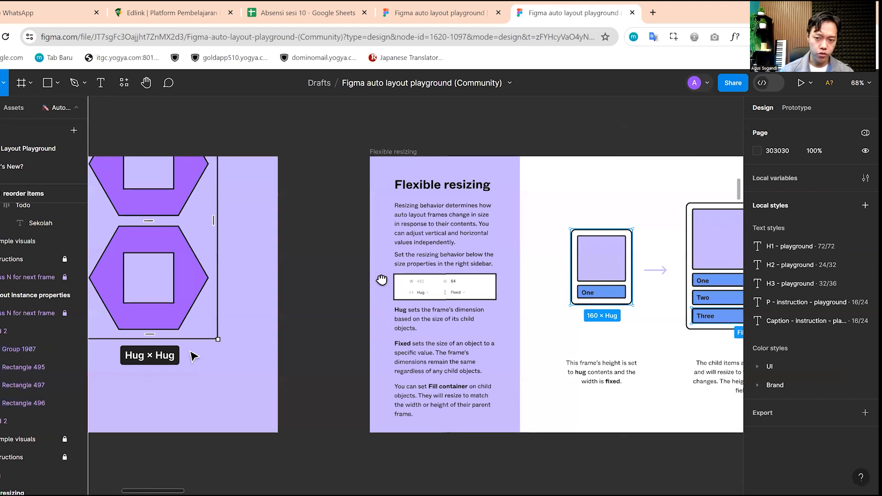
{"action": "scroll", "coordinate": [483, 285], "scroll_direction": "up", "scroll_amount": 3}
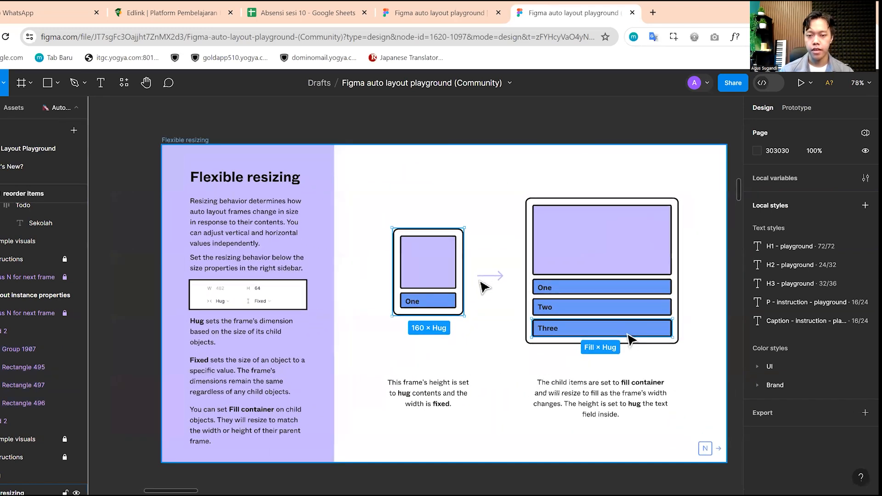
{"action": "left_click_drag", "start_coordinate": [501, 374], "coordinate": [485, 357]}
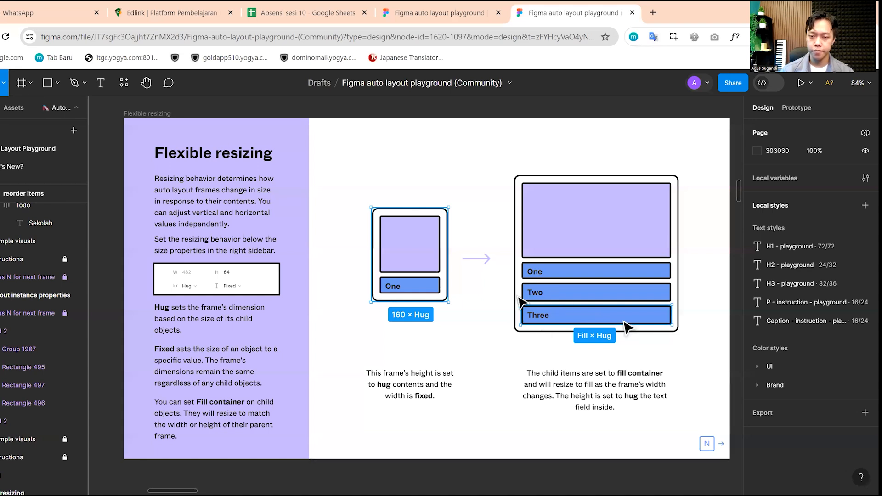
Read the Hug contents slide and the Fixed sizes slide
{"action": "key", "text": "n"}
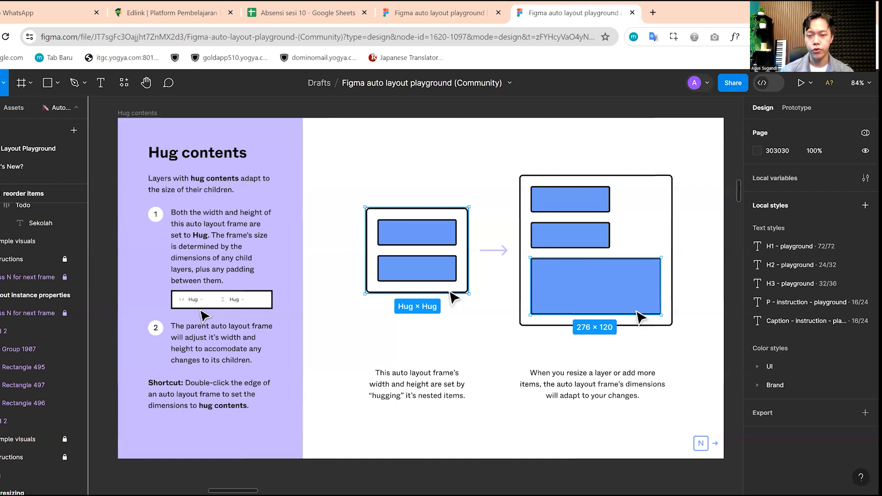
{"action": "left_click_drag", "start_coordinate": [557, 263], "coordinate": [308, 264]}
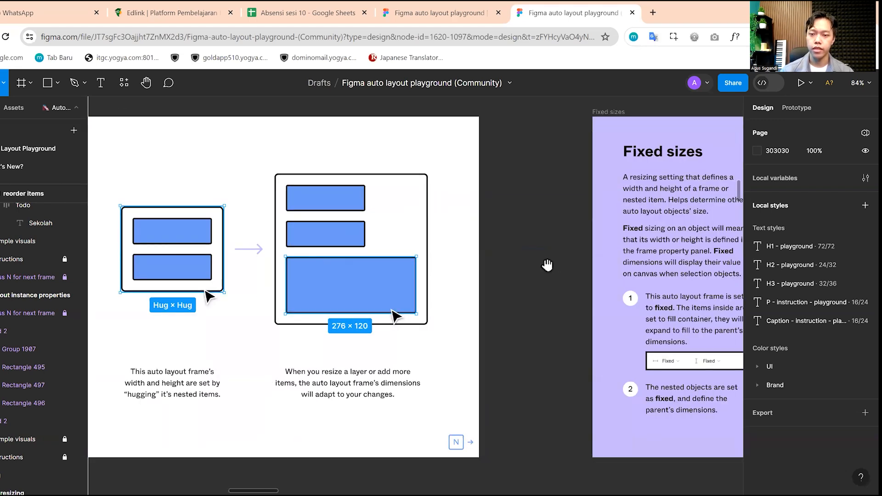
{"action": "left_click_drag", "start_coordinate": [559, 263], "coordinate": [298, 272]}
{"action": "left_click_drag", "start_coordinate": [506, 250], "coordinate": [337, 252]}
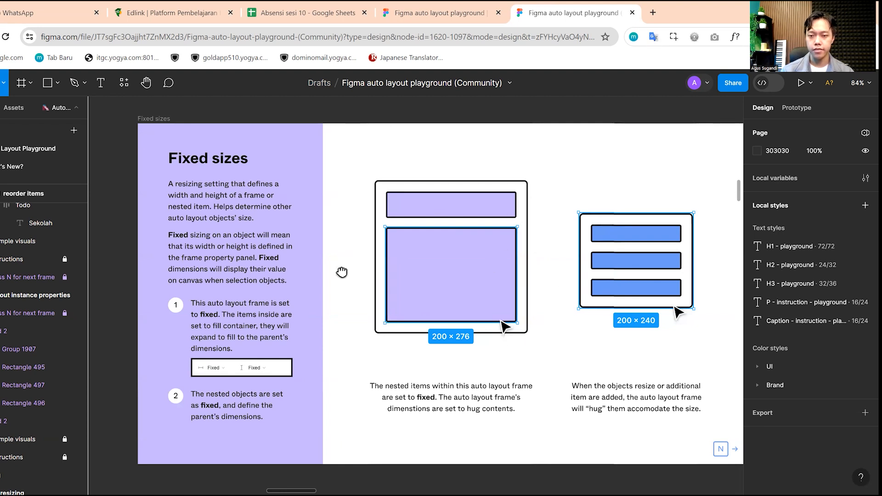
Read the Fill container, Min width/height, Max width/height and Constraints for resizing slides
{"action": "key", "text": "n"}
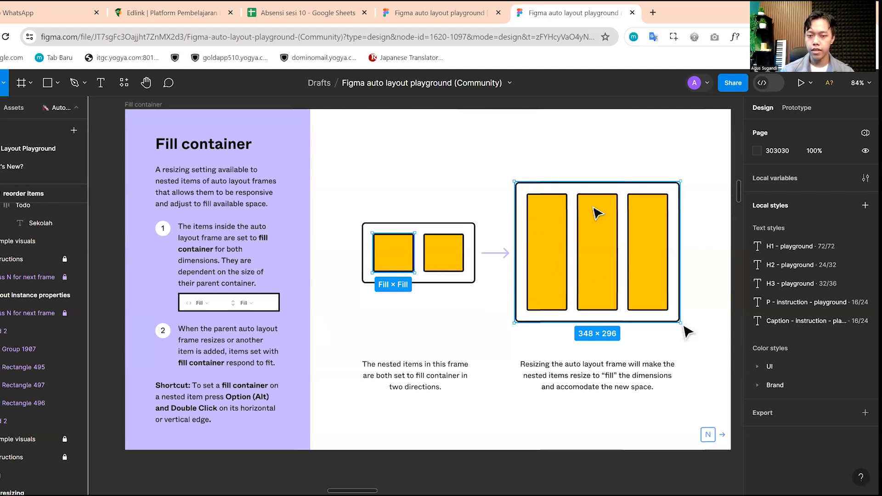
{"action": "key", "text": "n"}
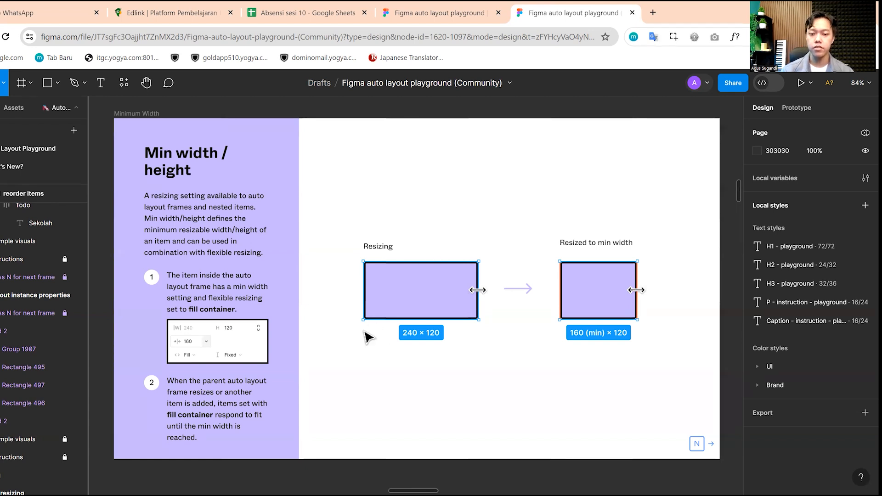
{"action": "key", "text": "n"}
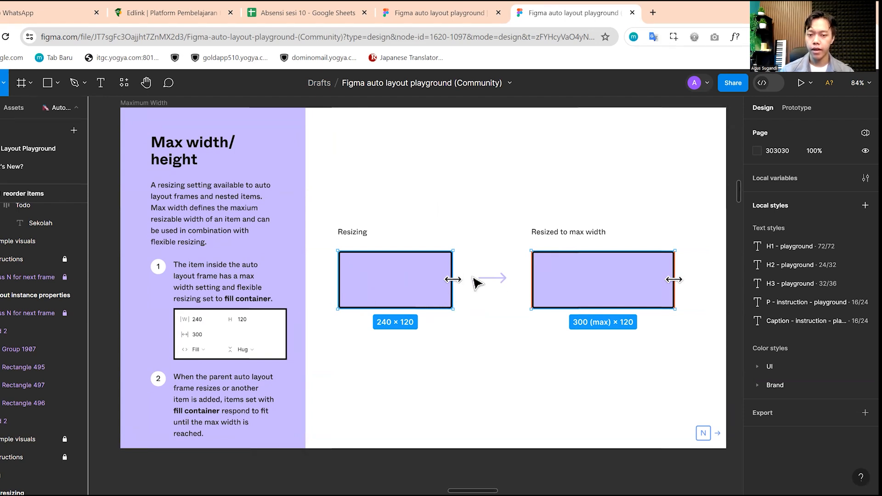
{"action": "key", "text": "n"}
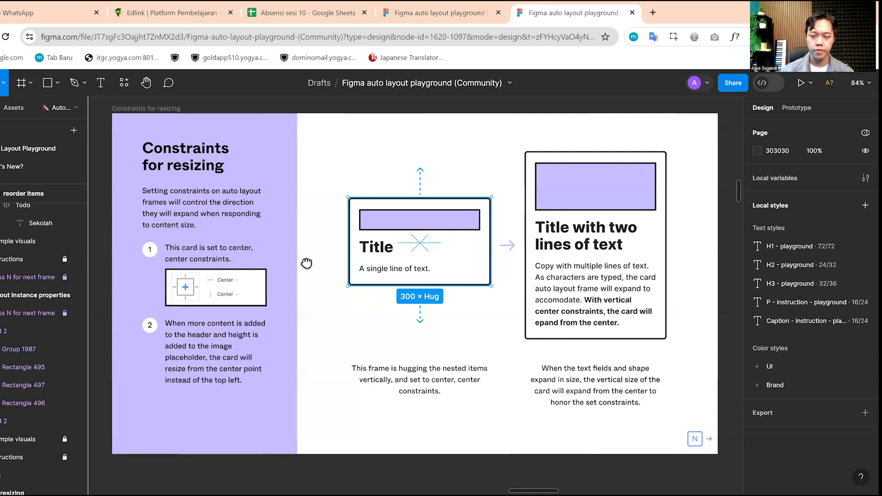
Go to the Applying min width/height exercise, try narrowing its card frame to 85 without a minimum width, and undo the resize
{"action": "key", "text": "n"}
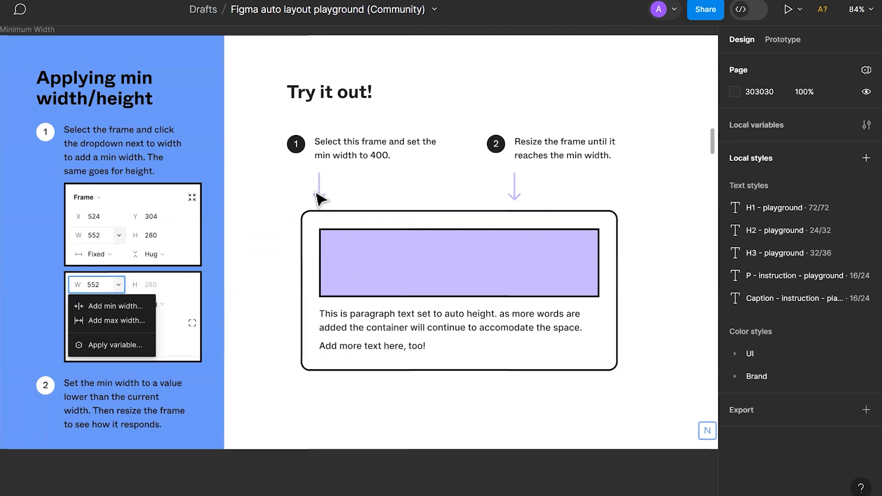
{"action": "left_click", "coordinate": [549, 270]}
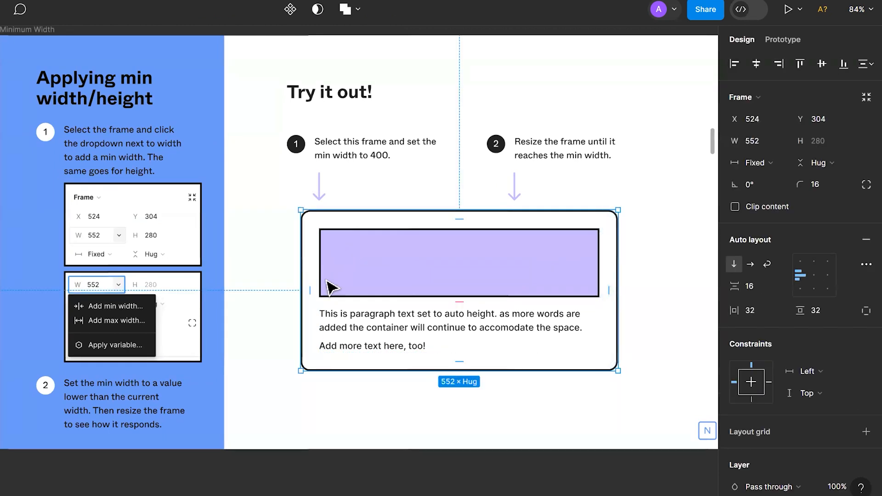
{"action": "left_click", "coordinate": [662, 273]}
{"action": "left_click", "coordinate": [448, 278]}
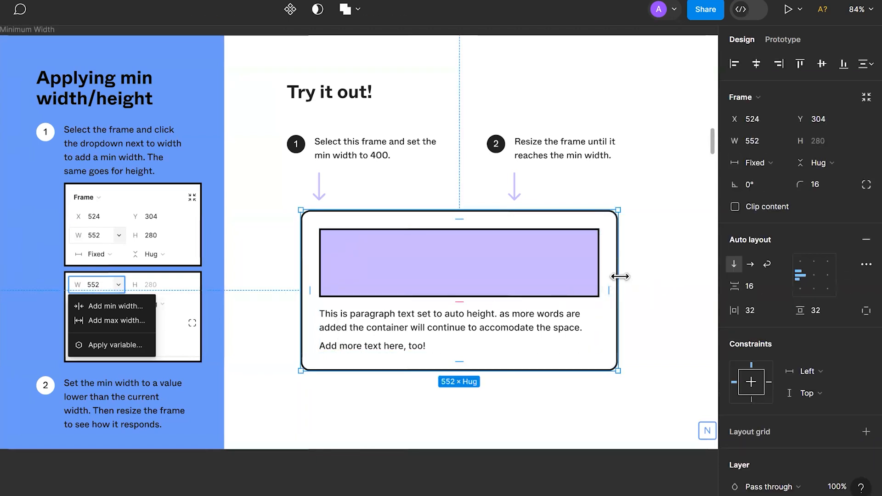
{"action": "scroll", "coordinate": [242, 251], "scroll_direction": "down", "scroll_amount": 3}
{"action": "scroll", "coordinate": [546, 274], "scroll_direction": "up", "scroll_amount": 1}
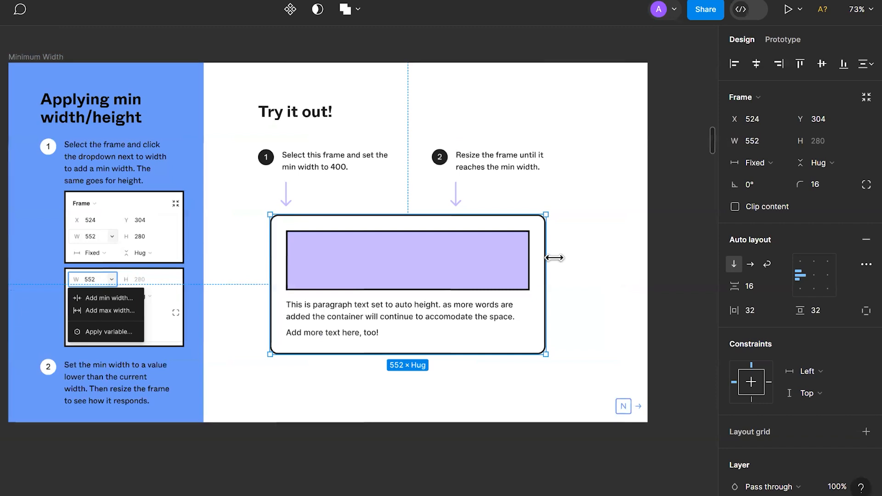
{"action": "left_click_drag", "start_coordinate": [586, 245], "coordinate": [310, 267]}
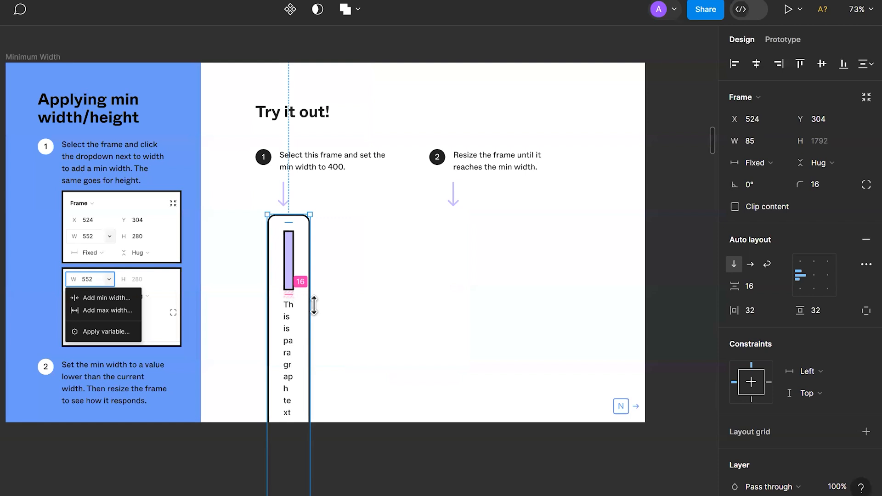
{"action": "key", "text": "ctrl+z"}
Widen the exercise's card frame to 635, then try narrowing it to 272 and undo that narrowing
{"action": "scroll", "coordinate": [584, 269], "scroll_direction": "up", "scroll_amount": 3}
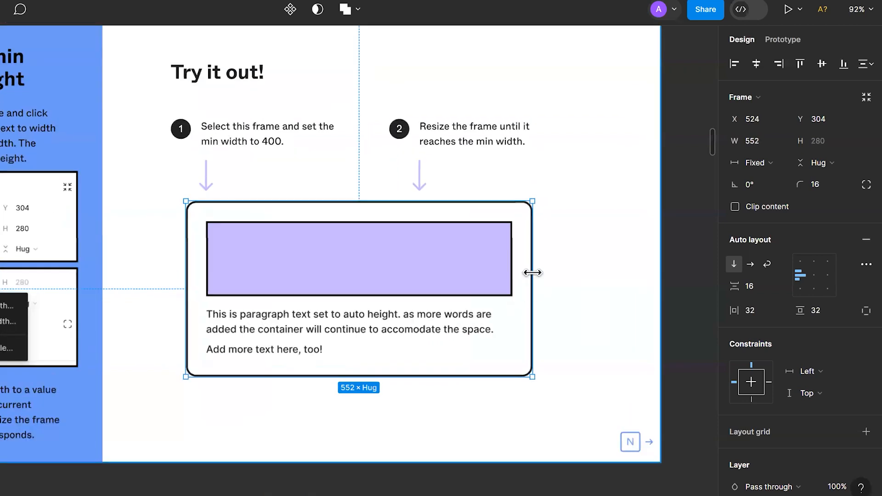
{"action": "left_click_drag", "start_coordinate": [532, 271], "coordinate": [584, 276]}
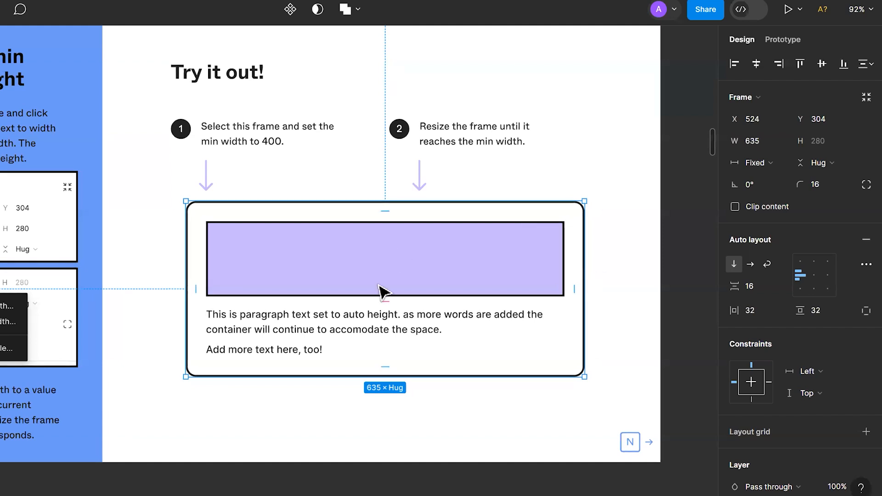
{"action": "left_click_drag", "start_coordinate": [585, 274], "coordinate": [357, 277]}
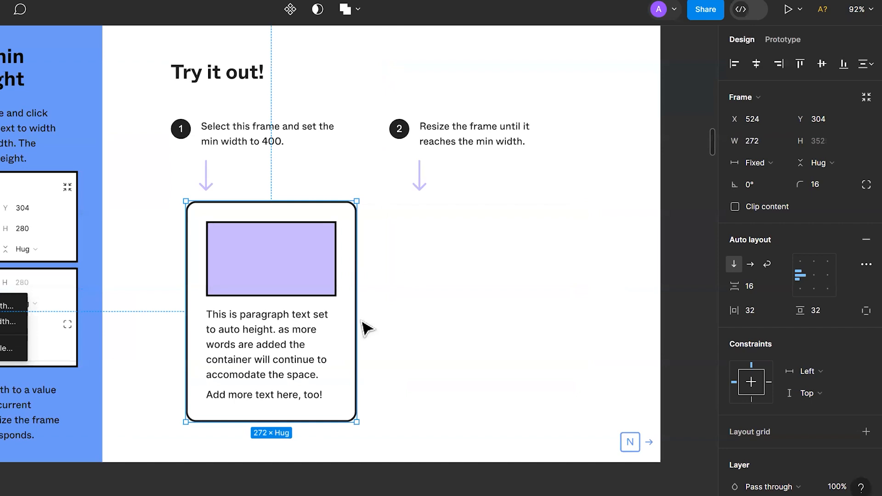
{"action": "key", "text": "ctrl+z"}
Add a minimum width of 300 to the card frame in the min width/height exercise
{"action": "left_click_drag", "start_coordinate": [244, 178], "coordinate": [302, 181]}
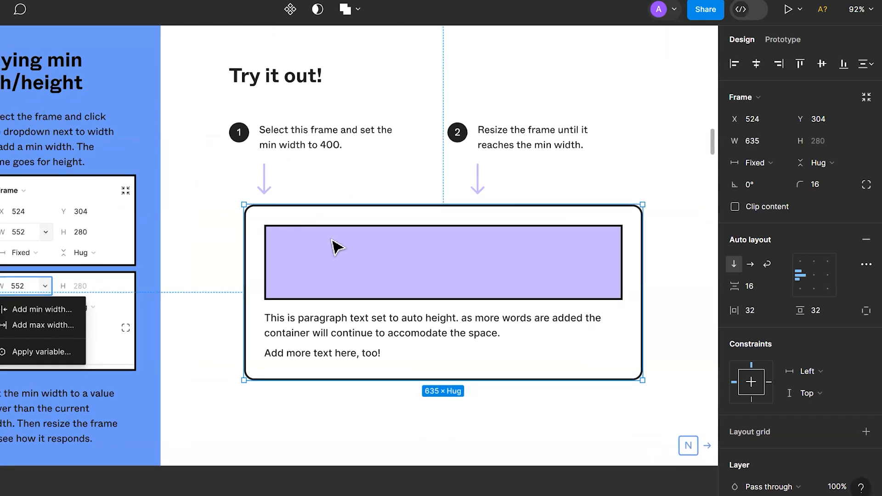
{"action": "left_click_drag", "start_coordinate": [438, 215], "coordinate": [392, 205]}
{"action": "left_click", "coordinate": [598, 215]}
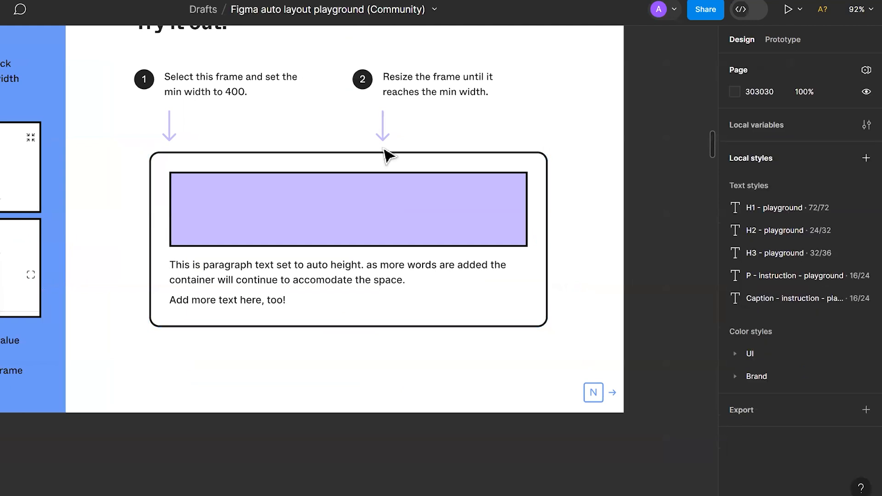
{"action": "left_click", "coordinate": [246, 214]}
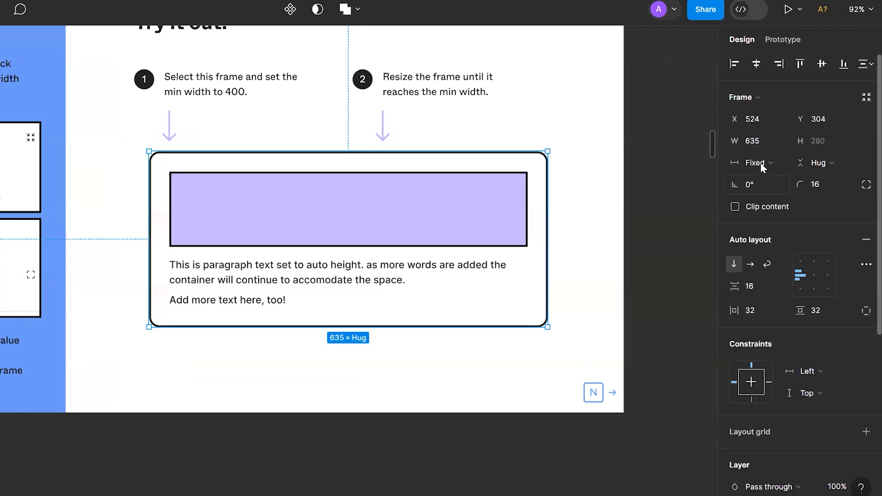
{"action": "left_click", "coordinate": [760, 142]}
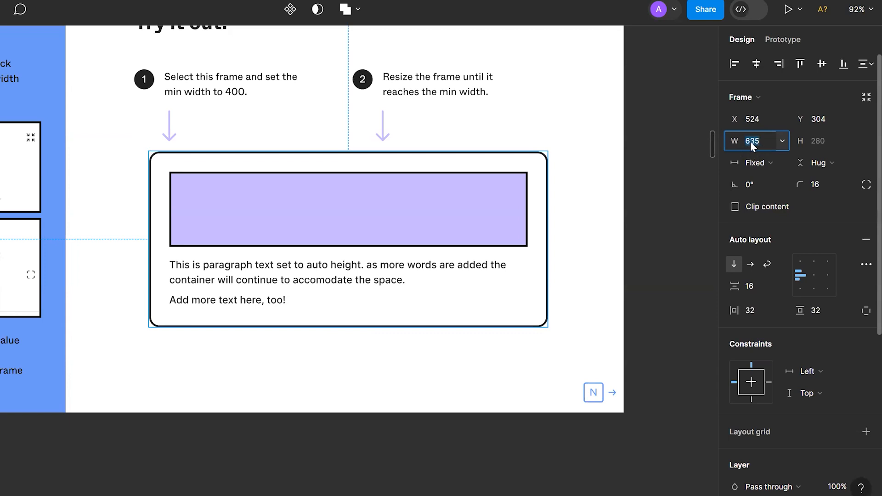
{"action": "left_click", "coordinate": [781, 142]}
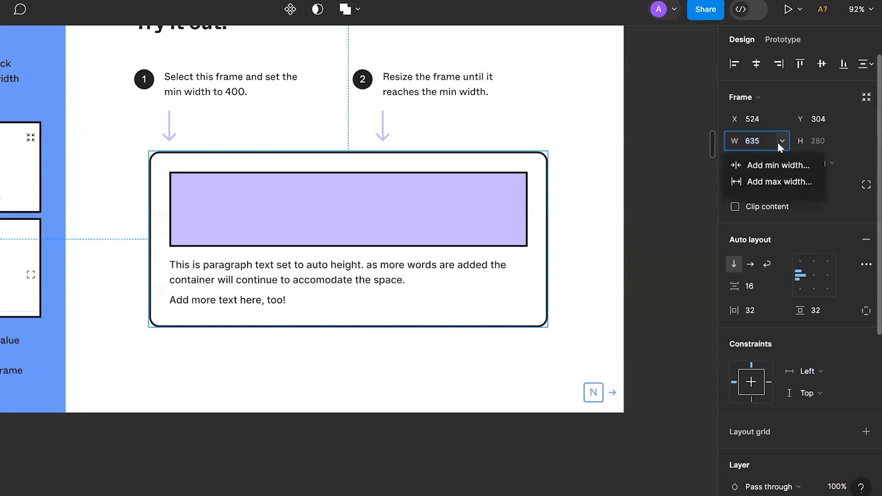
{"action": "left_click", "coordinate": [782, 167]}
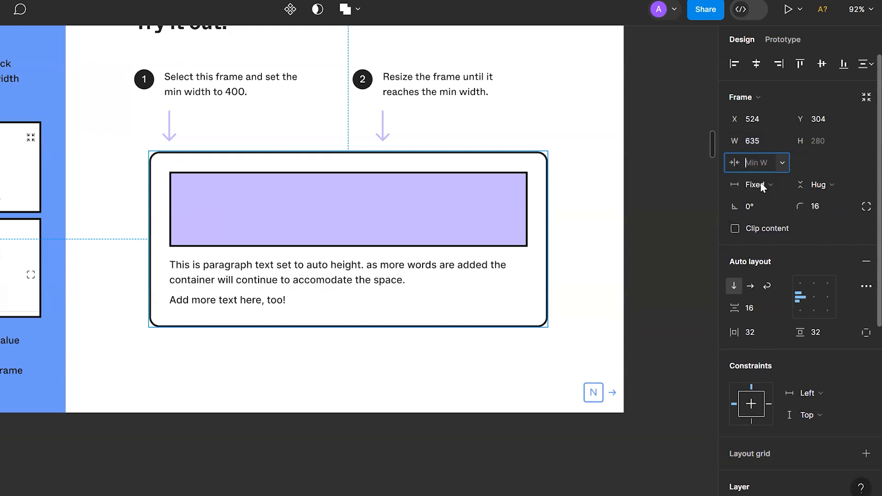
{"action": "type", "text": "300"}
{"action": "key", "text": "Return"}
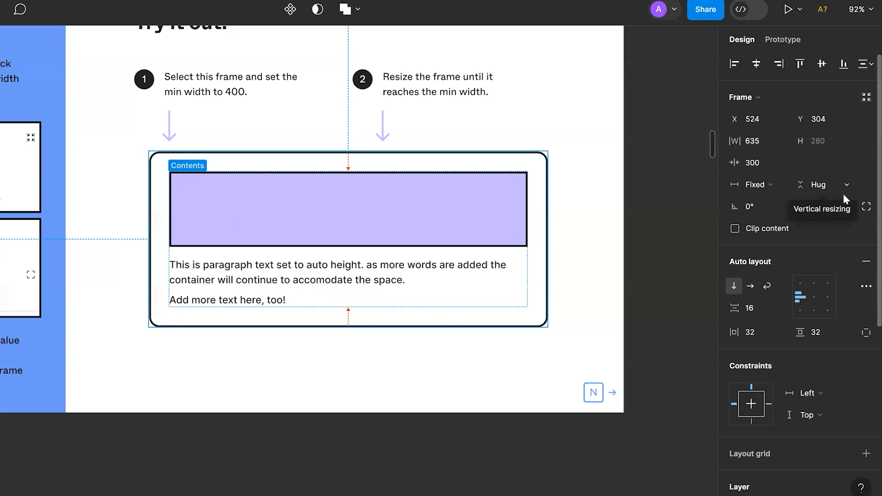
Narrow the card frame until it reaches its minimum width of 300, and try shrinking it further
{"action": "left_click", "coordinate": [588, 117]}
{"action": "left_click", "coordinate": [514, 199]}
{"action": "left_click_drag", "start_coordinate": [552, 201], "coordinate": [19, 231]}
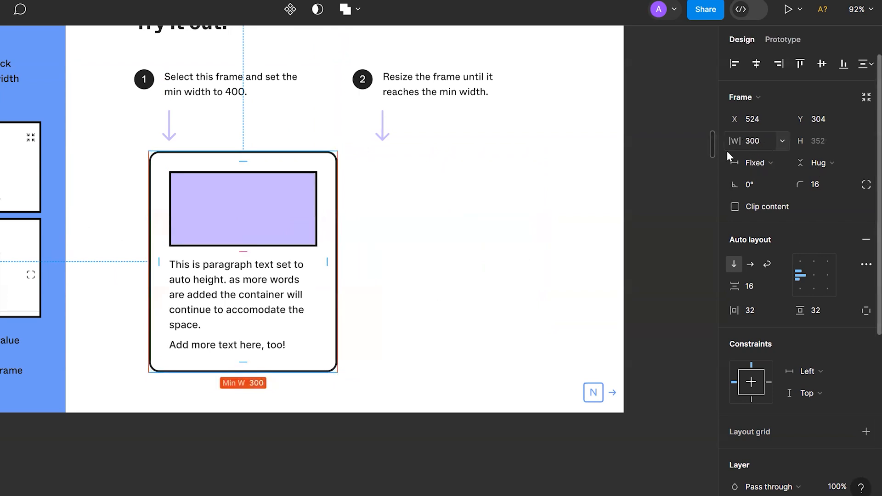
{"action": "left_click", "coordinate": [452, 318]}
{"action": "left_click", "coordinate": [321, 281]}
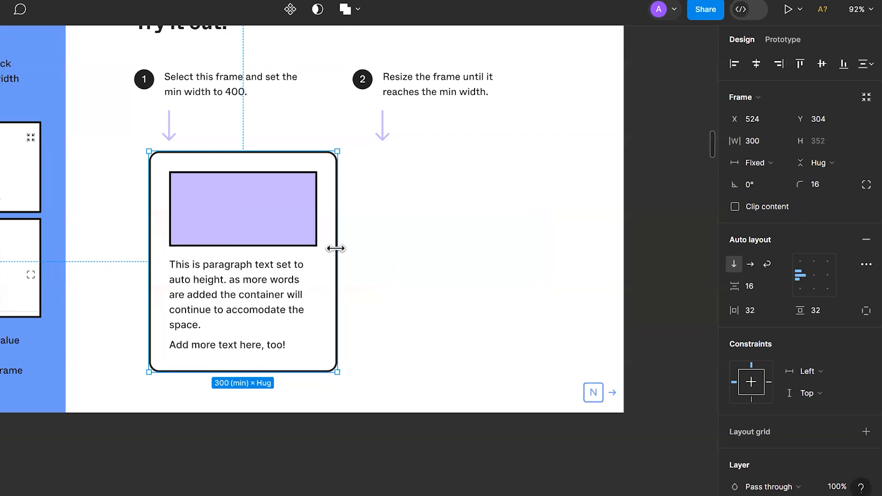
{"action": "left_click_drag", "start_coordinate": [408, 241], "coordinate": [361, 255]}
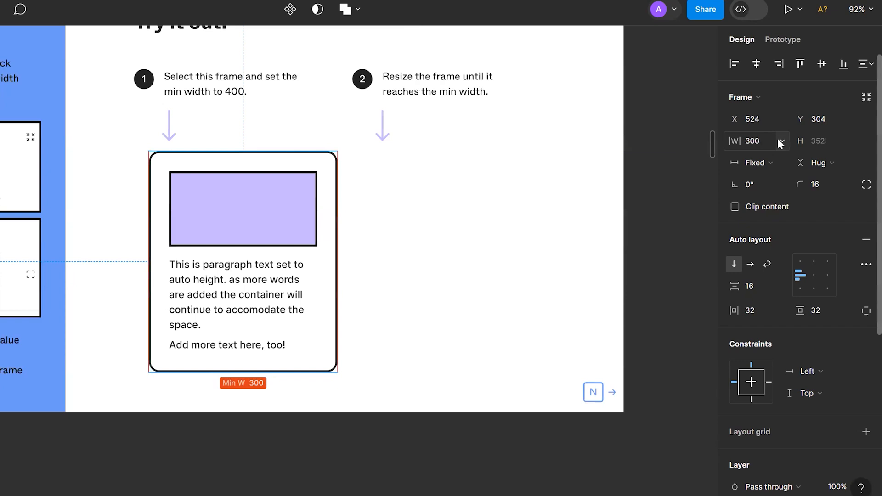
Add a maximum width of 700 to the card frame in the min width/height exercise
{"action": "left_click", "coordinate": [782, 141]}
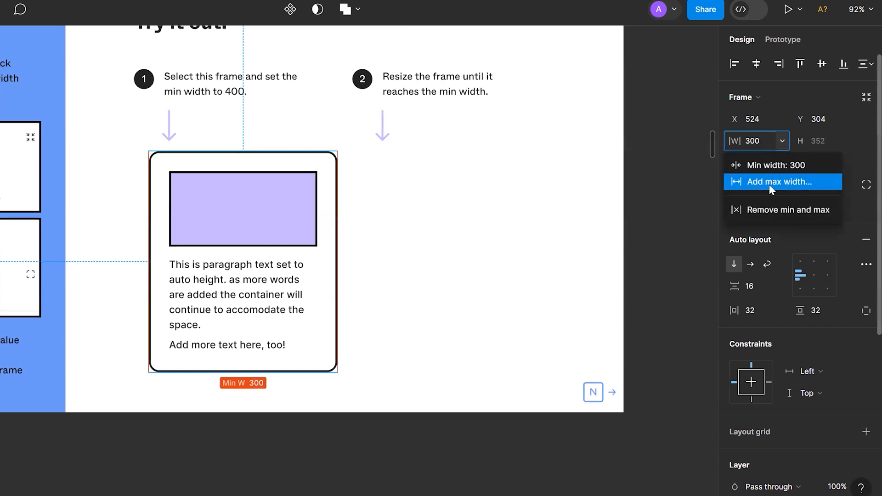
{"action": "left_click", "coordinate": [770, 184]}
{"action": "type", "text": "700"}
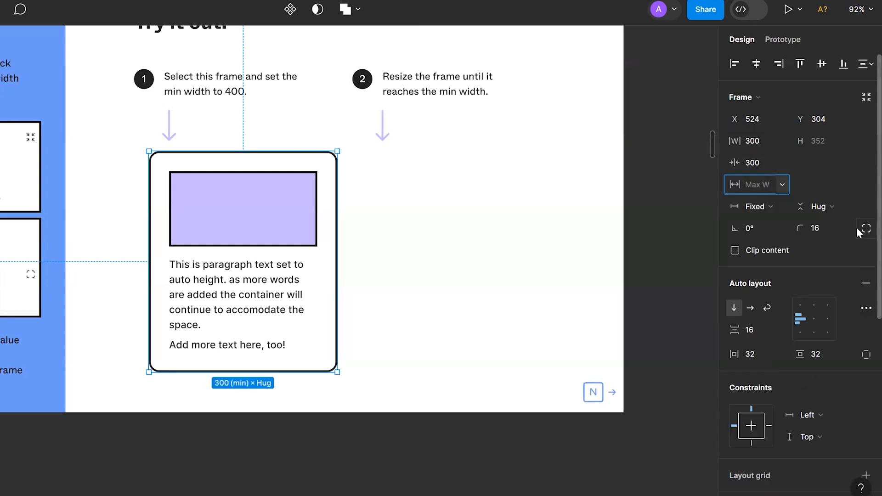
{"action": "key", "text": "Return"}
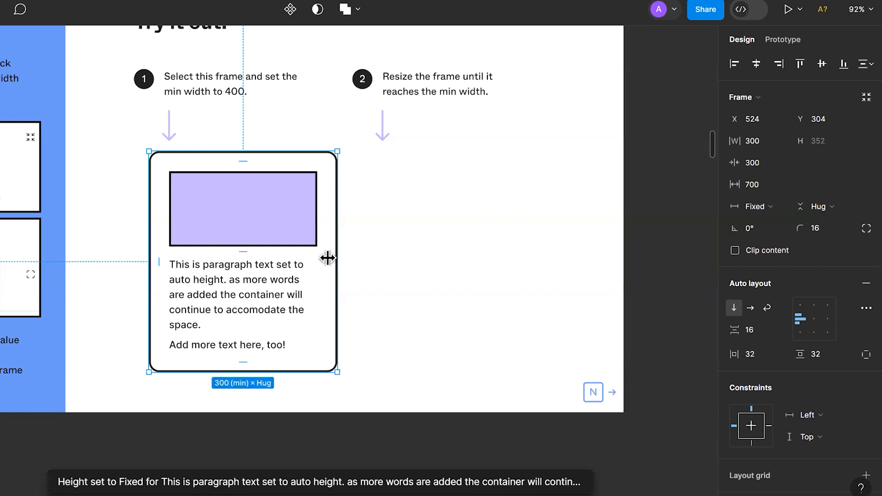
Widen the card frame to its maximum width of 700, then narrow it back to its minimum of 300
{"action": "left_click_drag", "start_coordinate": [331, 256], "coordinate": [423, 218]}
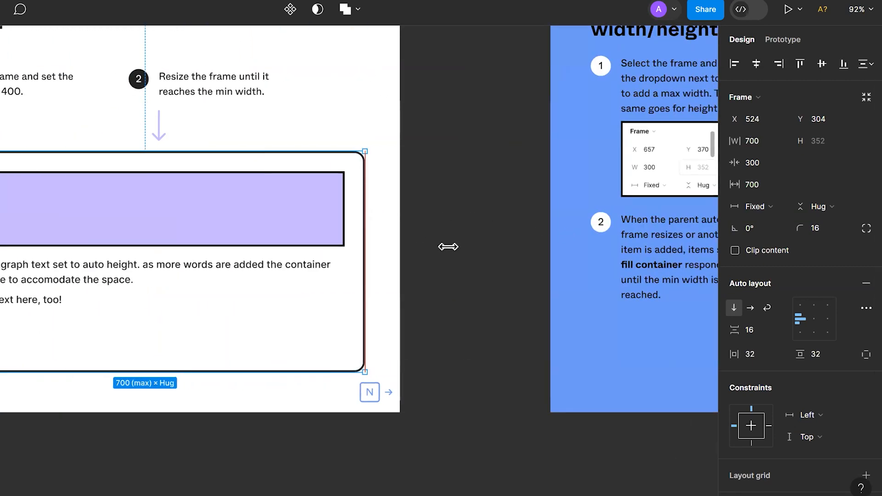
{"action": "left_click_drag", "start_coordinate": [303, 244], "coordinate": [46, 221]}
{"action": "left_click_drag", "start_coordinate": [384, 241], "coordinate": [45, 241]}
{"action": "scroll", "coordinate": [481, 219], "scroll_direction": "down", "scroll_amount": 4}
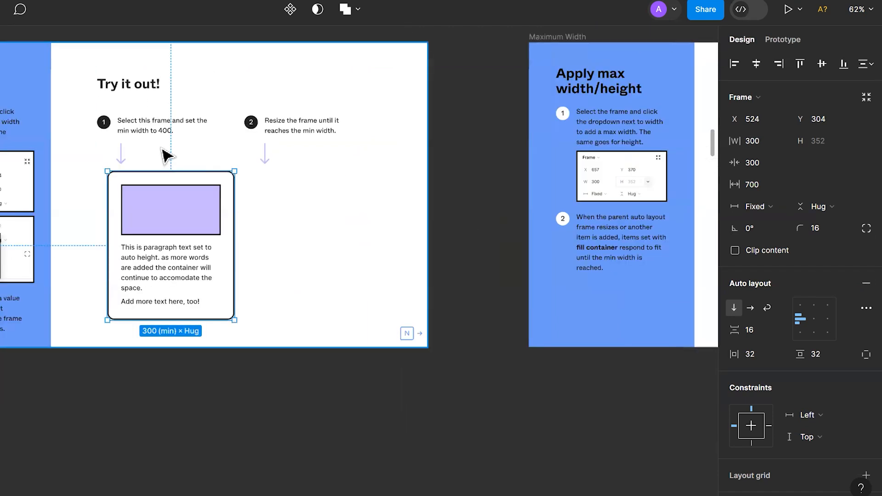
Deselect the card frame and move on past the Apply max width/height slide to the exercise with three cards in one frame
{"action": "scroll", "coordinate": [163, 150], "scroll_direction": "up", "scroll_amount": 2}
{"action": "scroll", "coordinate": [382, 278], "scroll_direction": "down", "scroll_amount": 2}
{"action": "scroll", "coordinate": [146, 211], "scroll_direction": "up", "scroll_amount": 2}
{"action": "scroll", "coordinate": [181, 205], "scroll_direction": "left", "scroll_amount": 1}
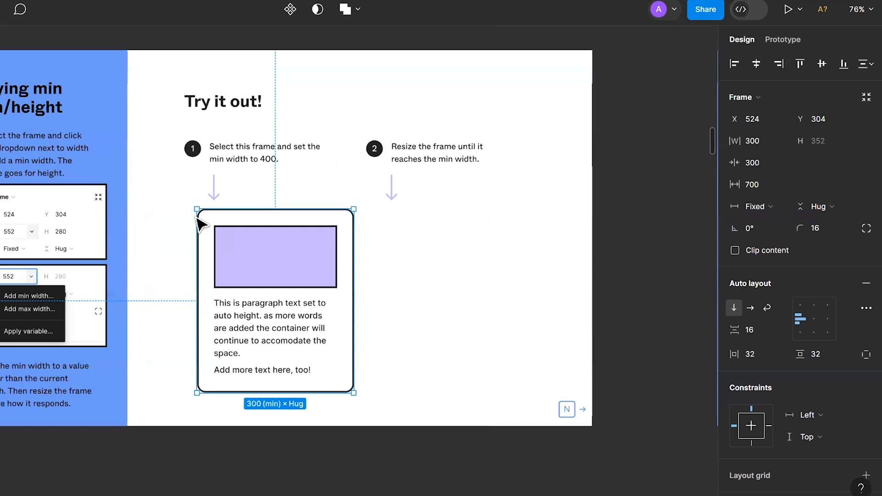
{"action": "left_click", "coordinate": [498, 239]}
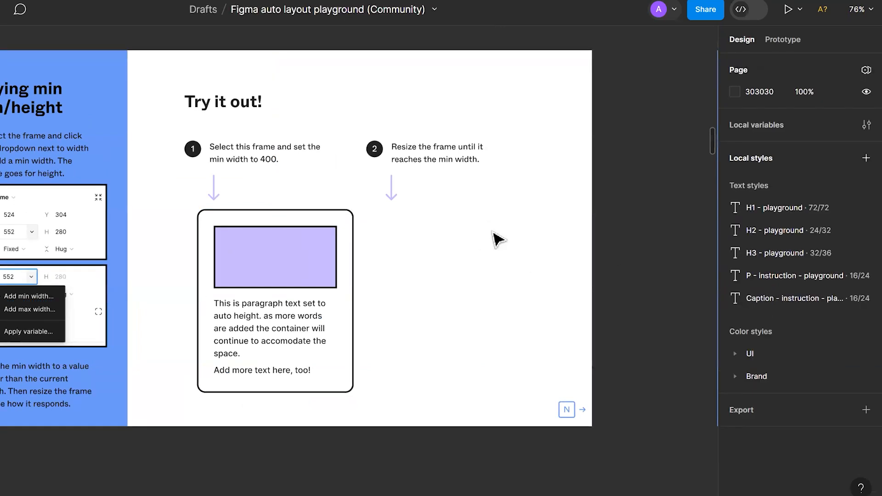
{"action": "key", "text": "space"}
{"action": "left_click_drag", "start_coordinate": [510, 258], "coordinate": [138, 252]}
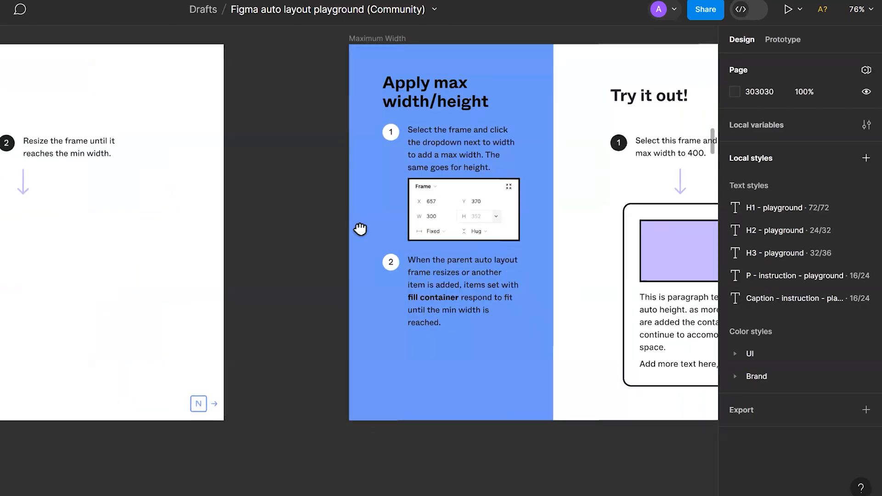
{"action": "left_click_drag", "start_coordinate": [492, 231], "coordinate": [288, 226]}
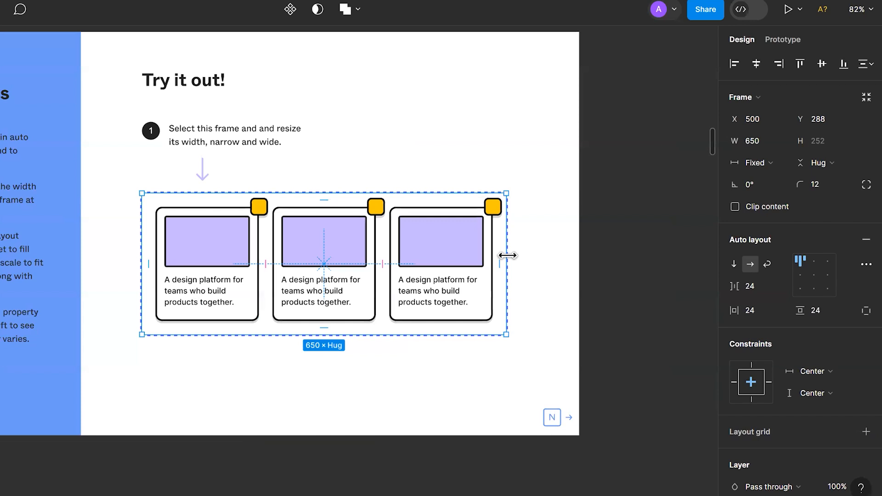
Try narrowing the three-card frame to 355 without width limits on its cards, and undo the resize
{"action": "left_click_drag", "start_coordinate": [507, 253], "coordinate": [340, 256]}
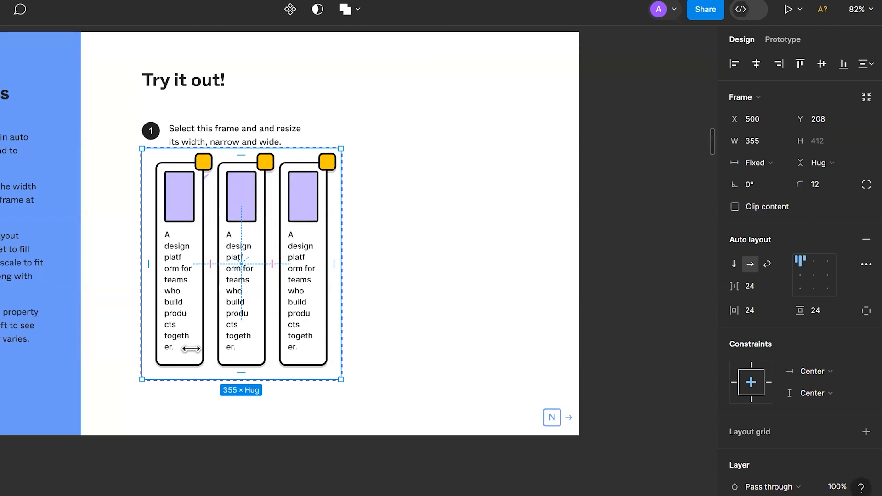
{"action": "key", "text": "ctrl+z"}
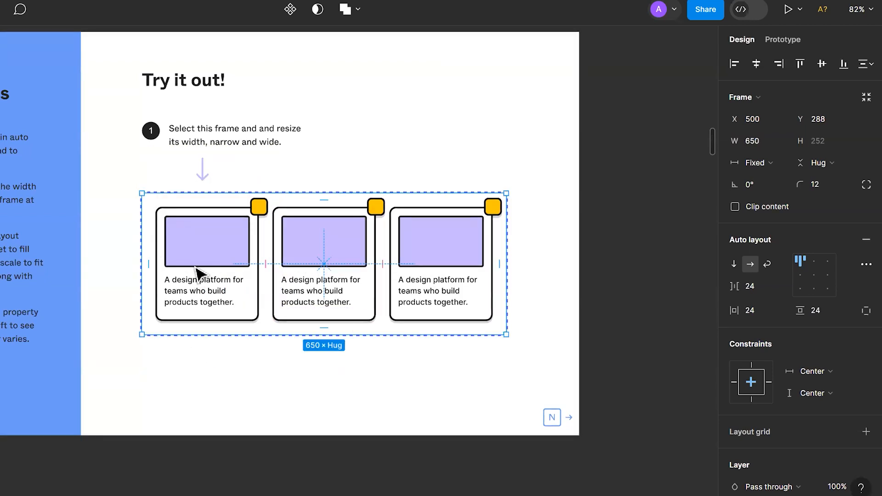
{"action": "left_click", "coordinate": [190, 297]}
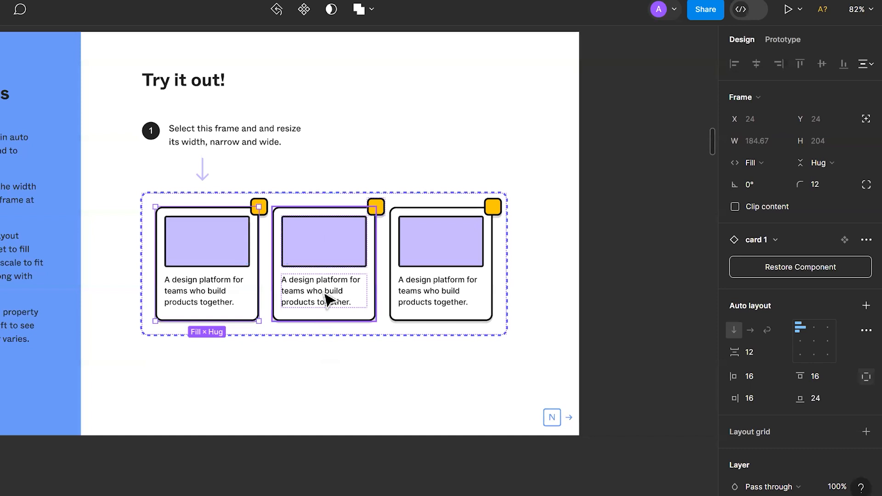
{"action": "left_click", "coordinate": [602, 345]}
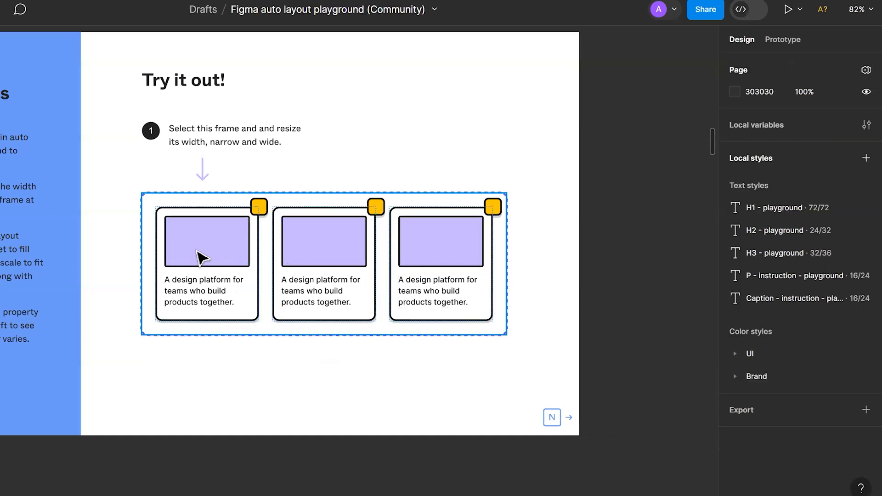
Select all three cards inside the frame and add a maximum width of 250 to them
{"action": "left_click", "coordinate": [199, 252]}
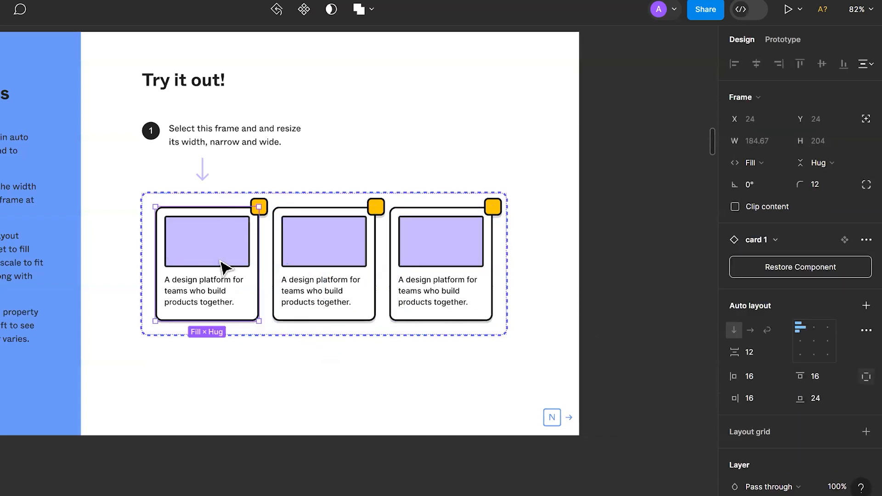
{"action": "left_click", "coordinate": [343, 294], "text": "shift"}
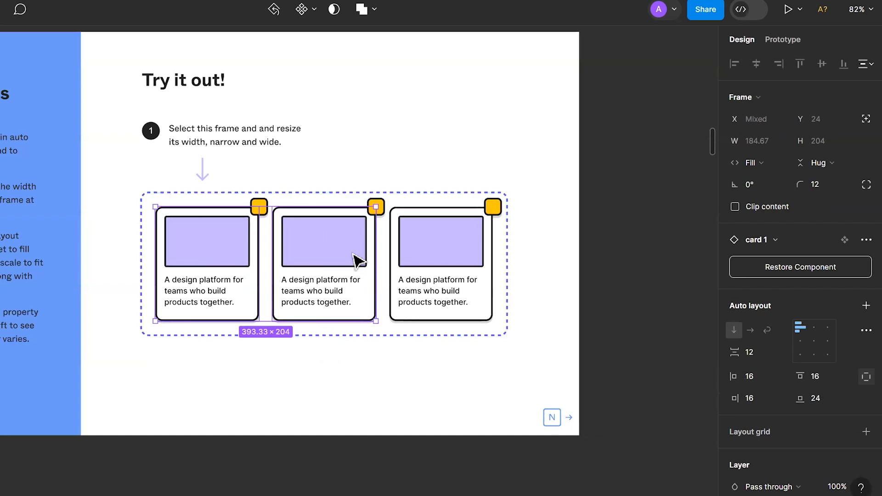
{"action": "left_click", "coordinate": [415, 285], "text": "shift"}
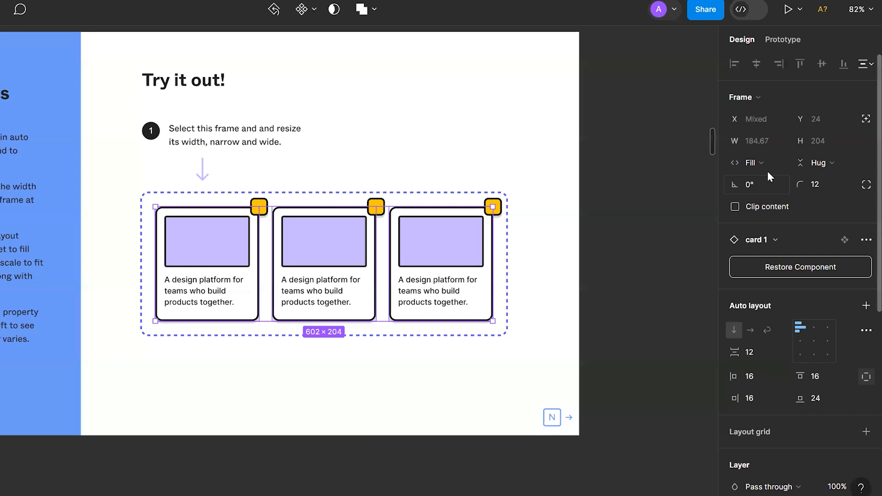
{"action": "left_click", "coordinate": [780, 141]}
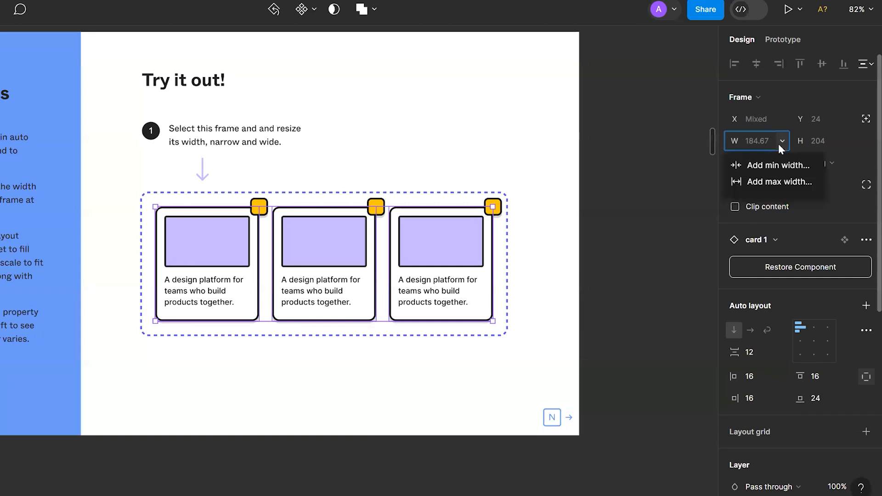
{"action": "left_click", "coordinate": [770, 182]}
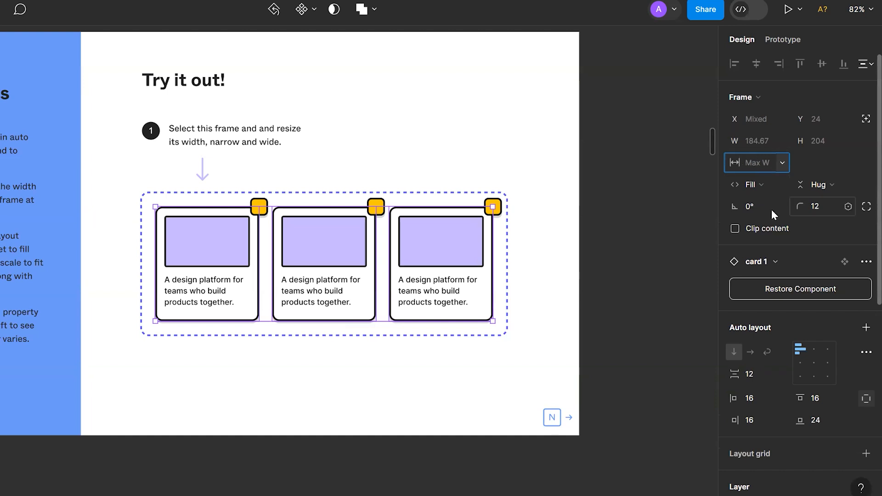
{"action": "key", "text": "Return"}
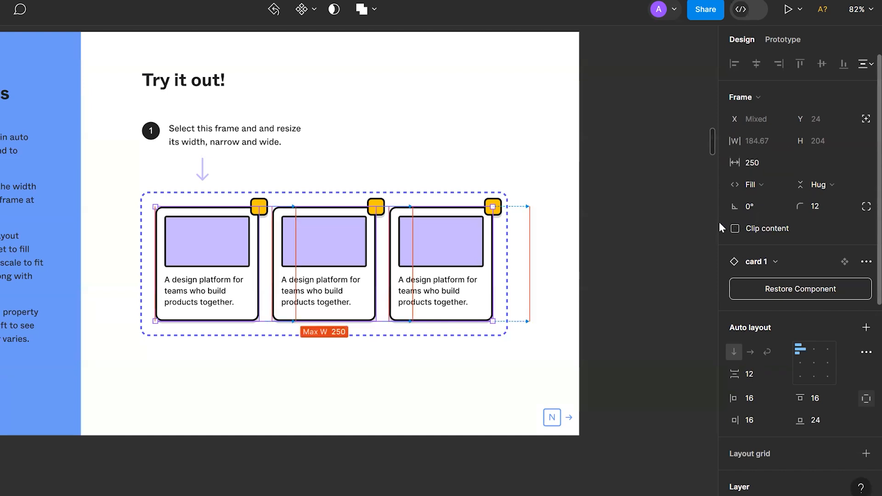
Add a minimum width of 150 to the three selected cards and deselect them
{"action": "left_click", "coordinate": [783, 141]}
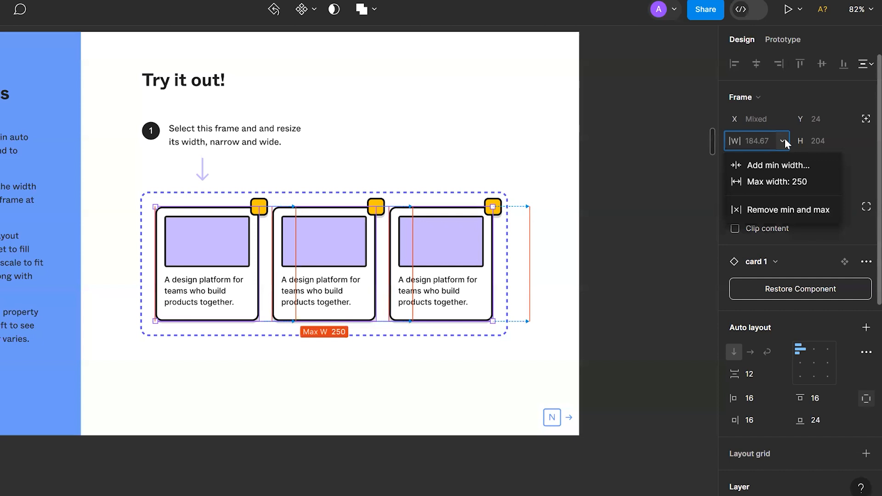
{"action": "left_click", "coordinate": [780, 169]}
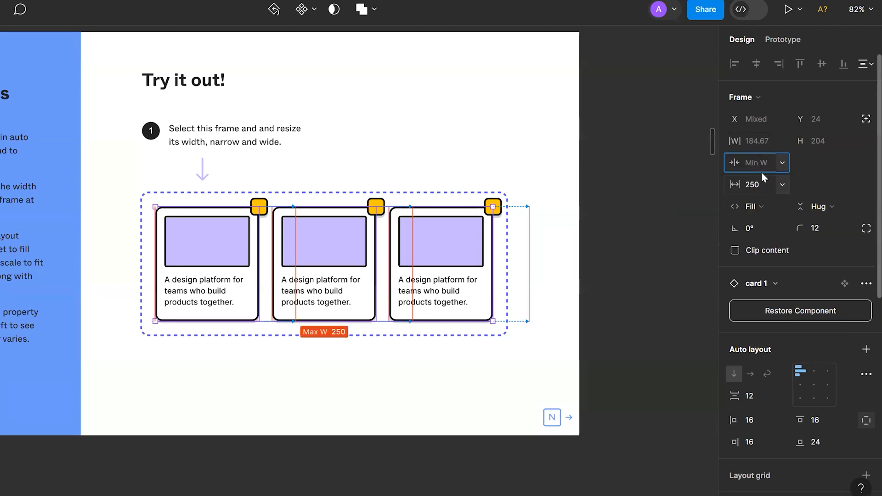
{"action": "key", "text": "Return"}
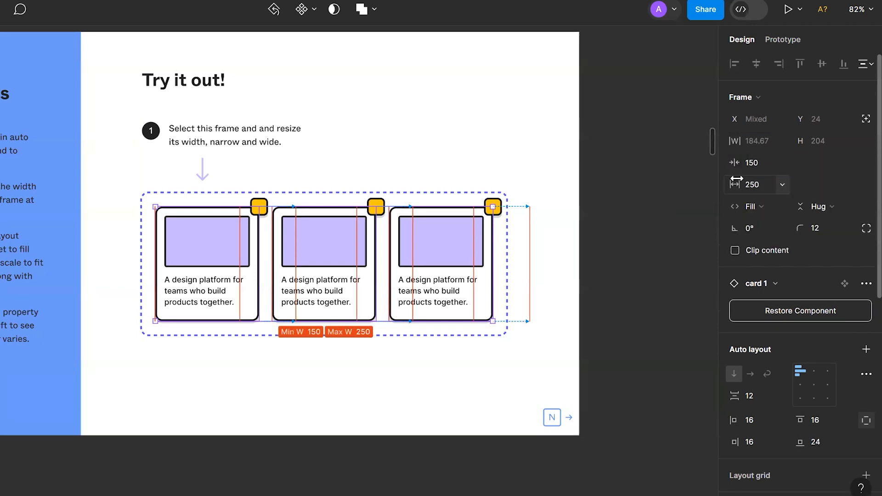
{"action": "left_click", "coordinate": [377, 164]}
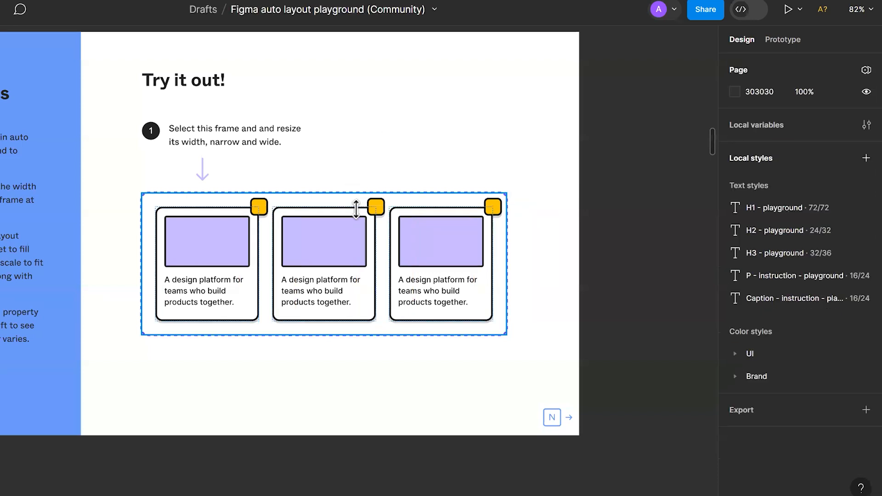
Test the cards' width limits by widening the three-card parent frame to 928, then narrowing it to 427
{"action": "left_click", "coordinate": [352, 190]}
{"action": "left_click_drag", "start_coordinate": [509, 233], "coordinate": [666, 239]}
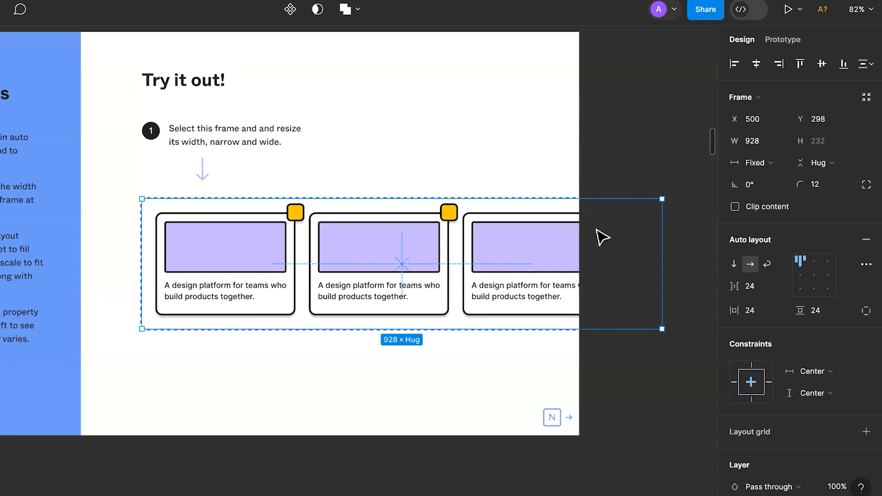
{"action": "left_click", "coordinate": [399, 386]}
{"action": "left_click", "coordinate": [277, 261]}
{"action": "left_click_drag", "start_coordinate": [404, 256], "coordinate": [270, 264]}
{"action": "left_click", "coordinate": [403, 402]}
{"action": "left_click", "coordinate": [516, 282]}
{"action": "left_click_drag", "start_coordinate": [555, 260], "coordinate": [251, 304]}
{"action": "left_click", "coordinate": [461, 325]}
{"action": "left_click_drag", "start_coordinate": [131, 272], "coordinate": [252, 275]}
{"action": "left_click", "coordinate": [491, 274]}
{"action": "left_click", "coordinate": [354, 191]}
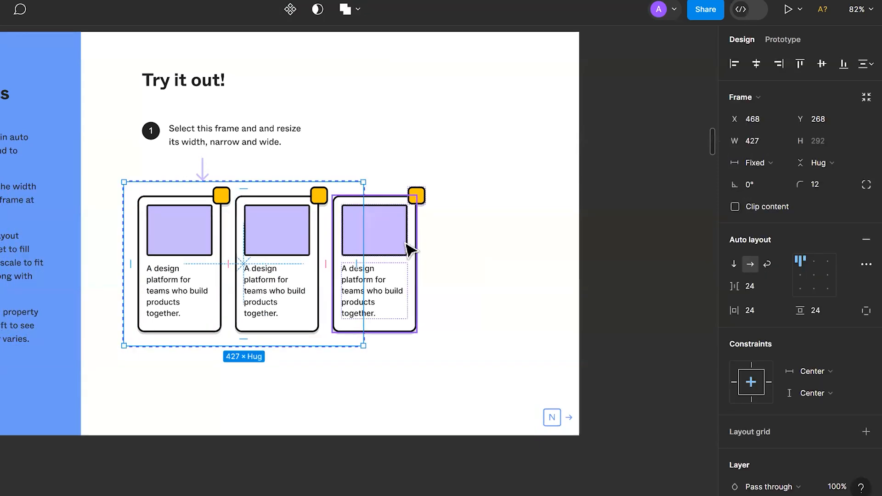
{"action": "left_click", "coordinate": [432, 276]}
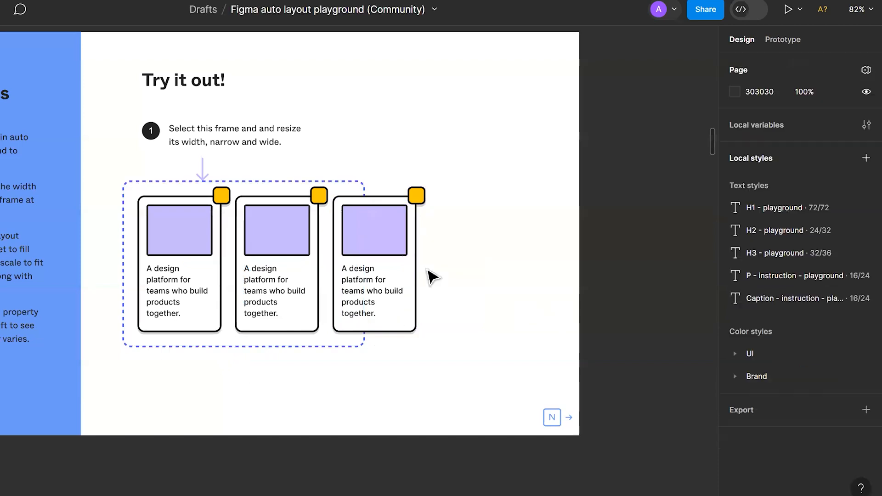
Set the three-card parent frame's auto layout direction to wrap
{"action": "left_click", "coordinate": [265, 192]}
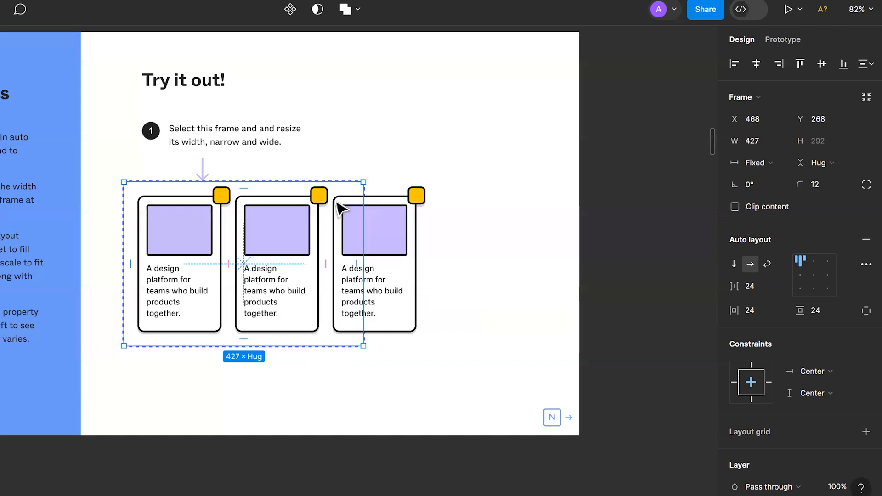
{"action": "left_click", "coordinate": [767, 266]}
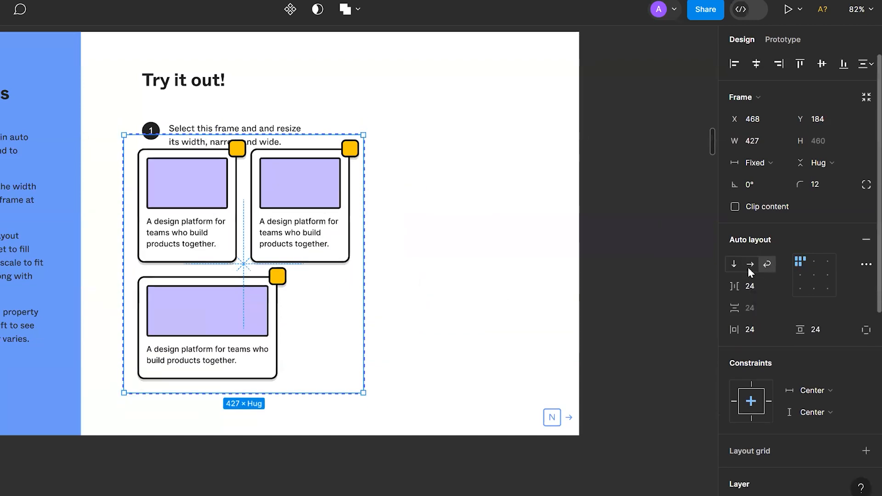
{"action": "left_click", "coordinate": [408, 361]}
{"action": "left_click", "coordinate": [338, 285]}
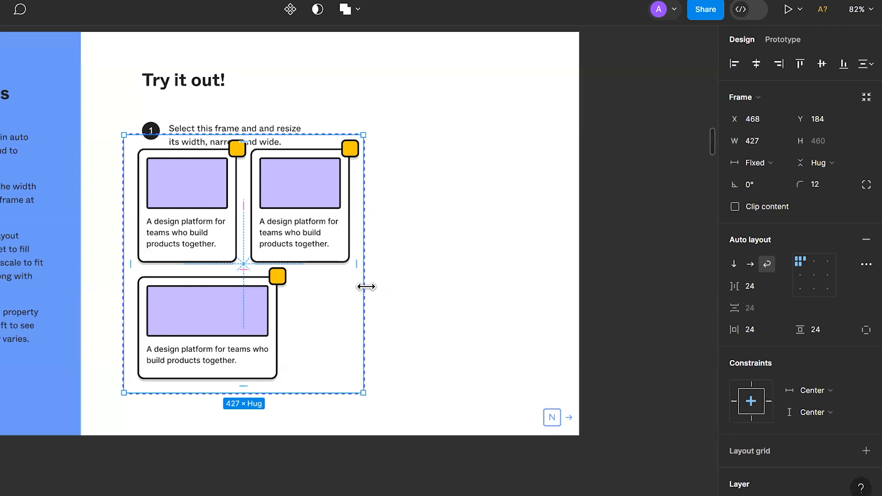
Narrow the wrapping three-card frame to 294, then widen it to 676 and deselect it
{"action": "left_click_drag", "start_coordinate": [411, 279], "coordinate": [285, 288]}
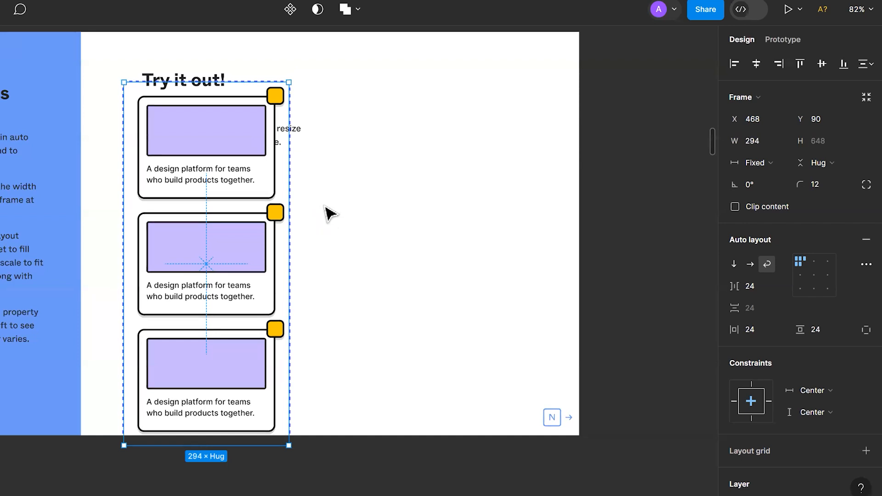
{"action": "left_click_drag", "start_coordinate": [289, 287], "coordinate": [510, 308]}
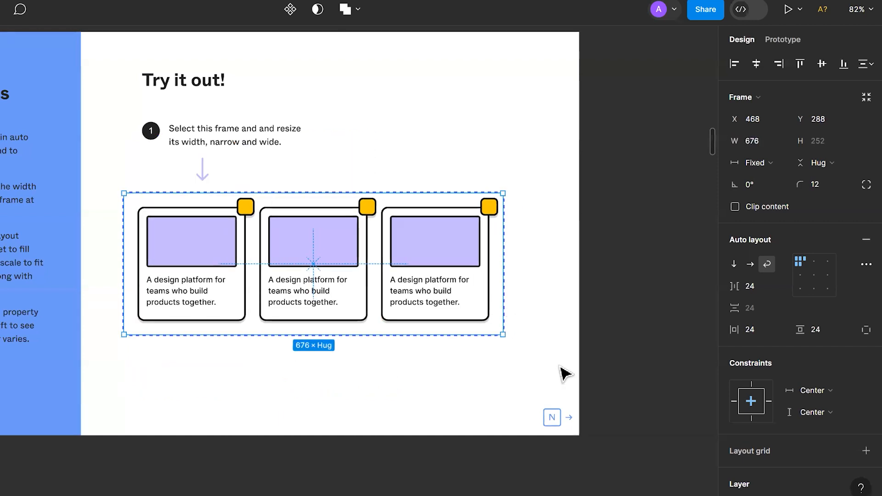
{"action": "left_click", "coordinate": [514, 310]}
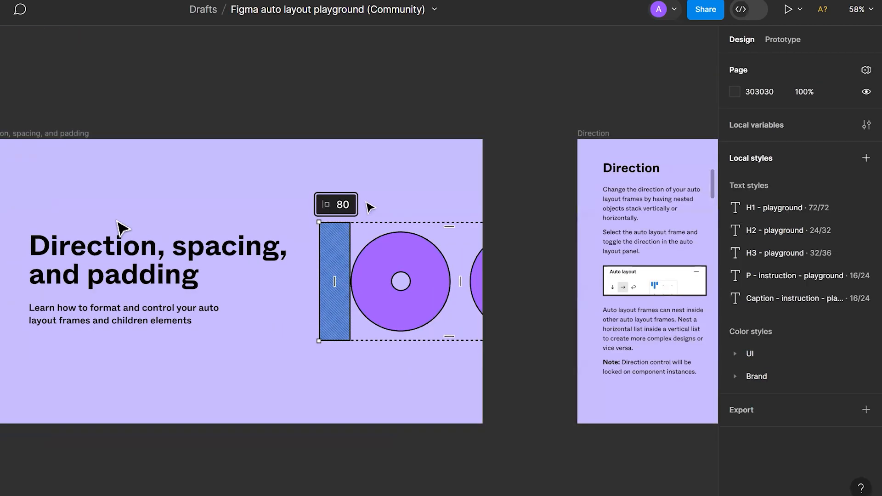
Go to the Direction slide and look at its horizontal and vertical layout examples
{"action": "key", "text": "n"}
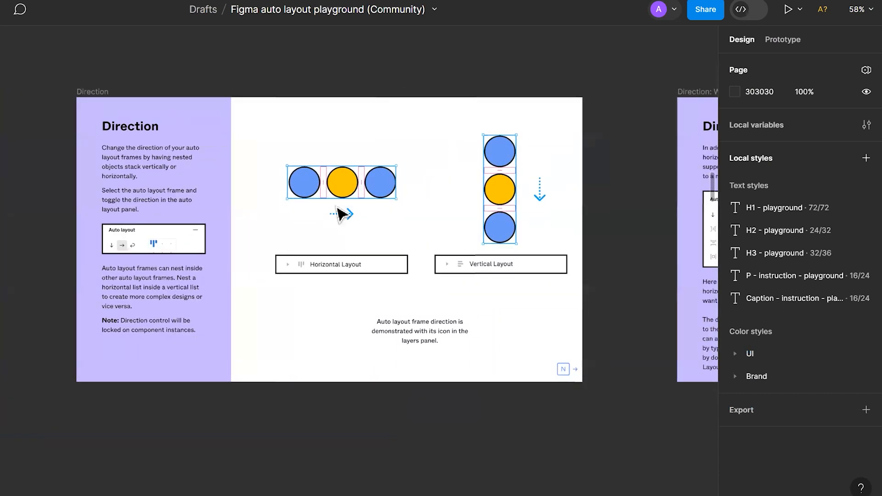
{"action": "scroll", "coordinate": [340, 214], "scroll_direction": "up", "scroll_amount": 5}
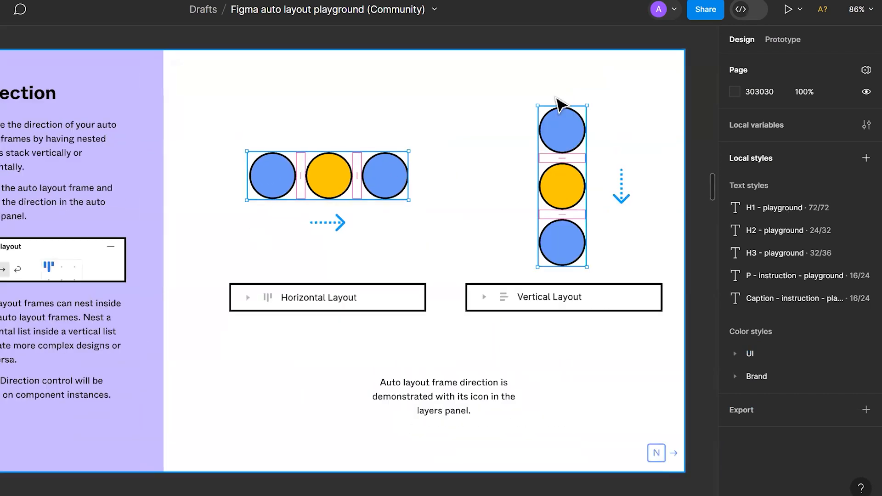
{"action": "scroll", "coordinate": [313, 271], "scroll_direction": "down", "scroll_amount": 3}
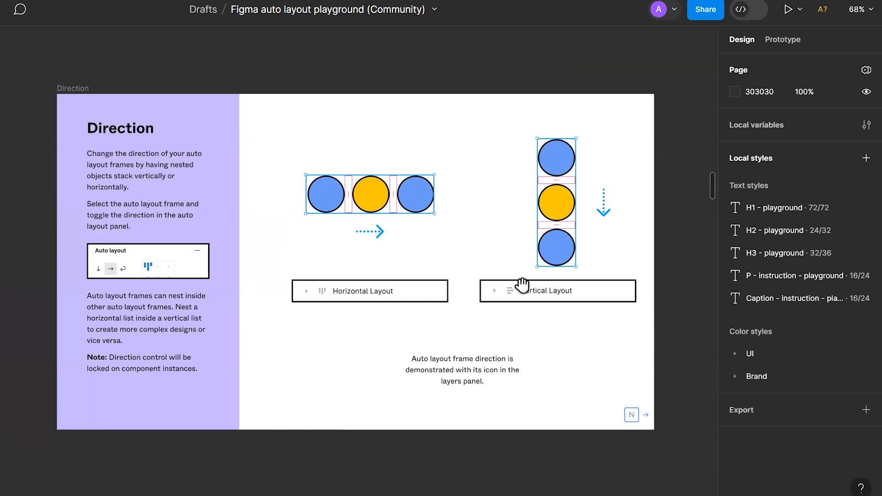
Go through the Direction: Wrap, Spacing between items and Padding slides and look at their examples
{"action": "key", "text": "n"}
{"action": "left_click_drag", "start_coordinate": [414, 256], "coordinate": [417, 266]}
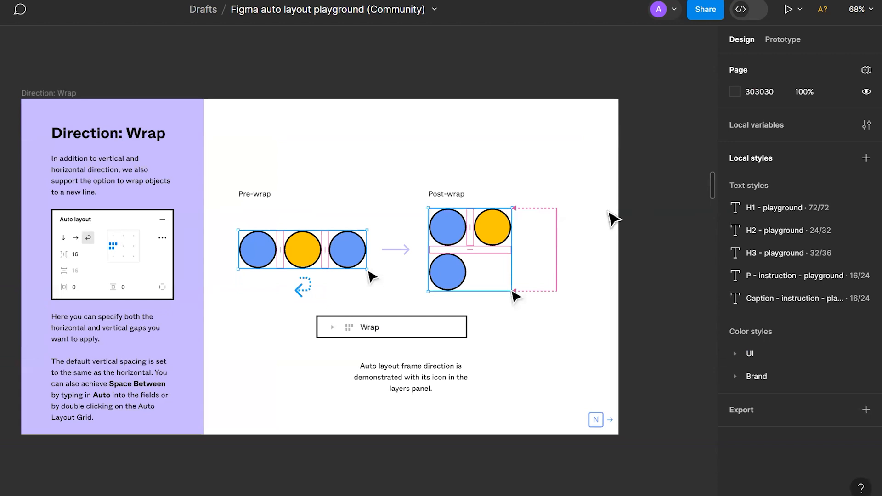
{"action": "key", "text": "n"}
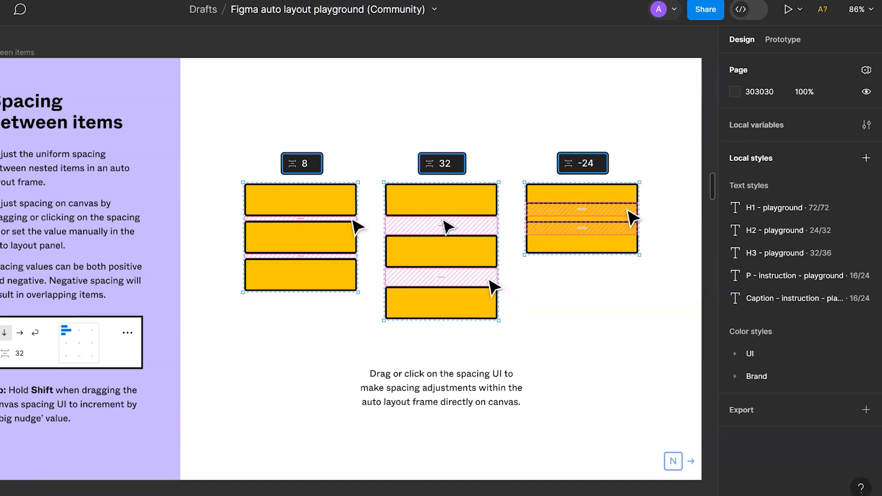
{"action": "key", "text": "n"}
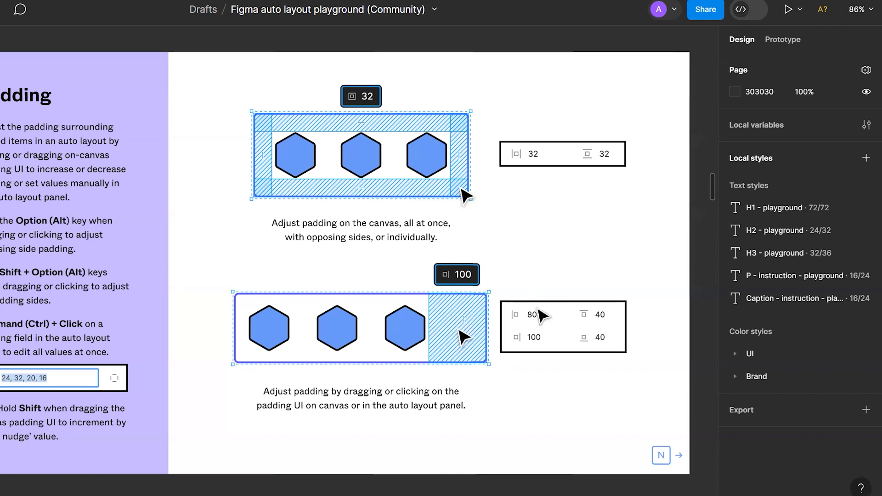
On the Adjust direction slide, set the navigation frame's auto layout direction to horizontal and deselect it
{"action": "left_click_drag", "start_coordinate": [193, 252], "coordinate": [470, 254]}
{"action": "scroll", "coordinate": [470, 253], "scroll_direction": "right", "scroll_amount": 3}
{"action": "scroll", "coordinate": [459, 251], "scroll_direction": "left", "scroll_amount": 1}
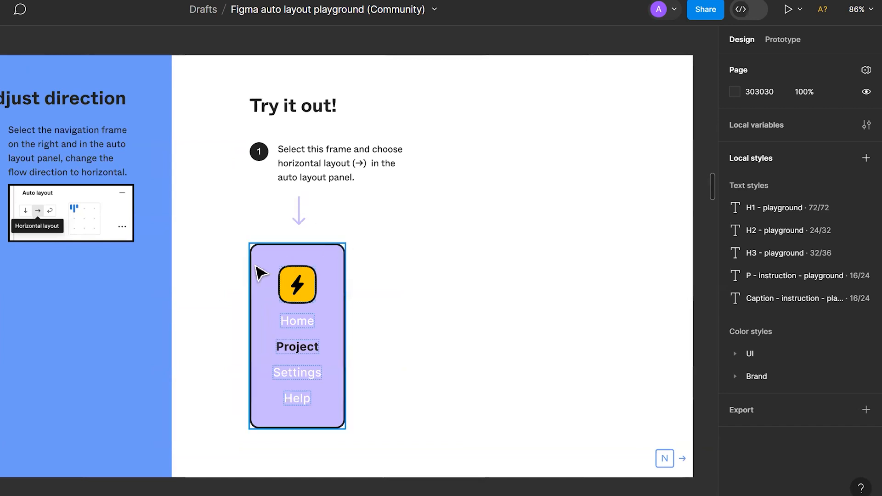
{"action": "left_click", "coordinate": [272, 274]}
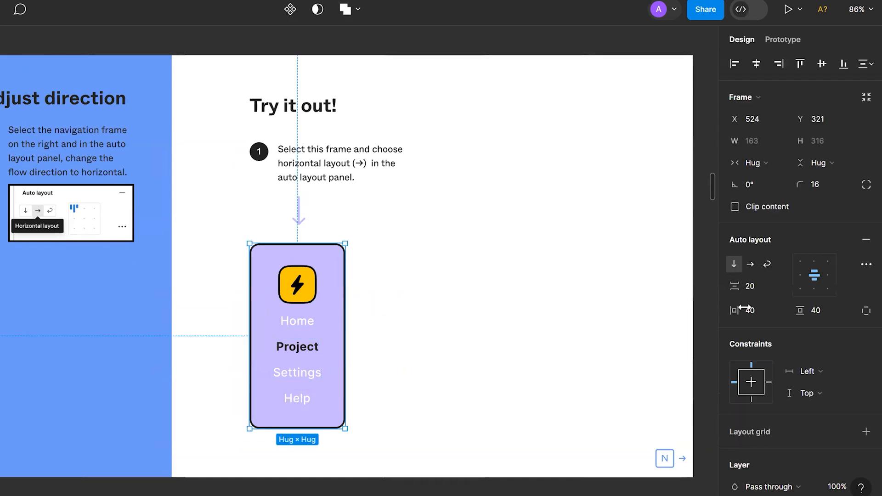
{"action": "left_click", "coordinate": [738, 268]}
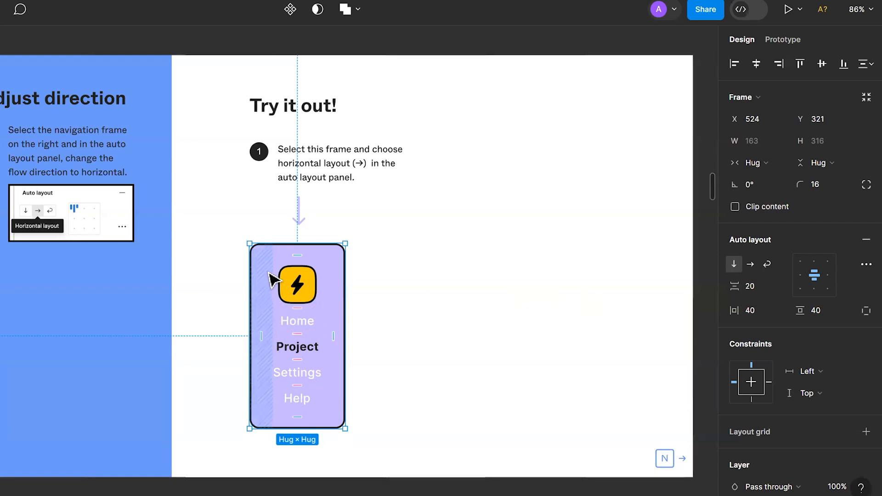
{"action": "left_click", "coordinate": [751, 265]}
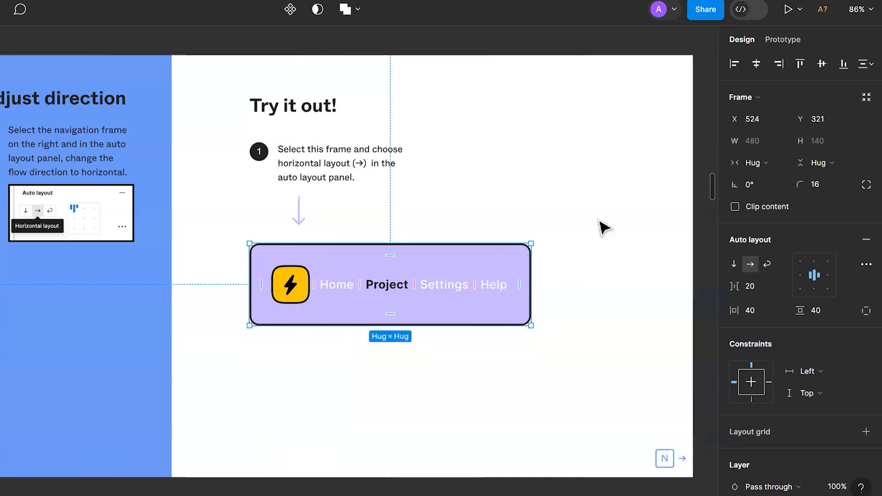
{"action": "left_click", "coordinate": [622, 199]}
On the Using wrap slide, narrow the genre tags frame to a width of 304
{"action": "key", "text": "space"}
{"action": "left_click_drag", "start_coordinate": [694, 243], "coordinate": [520, 247]}
{"action": "scroll", "coordinate": [519, 247], "scroll_direction": "right", "scroll_amount": 10}
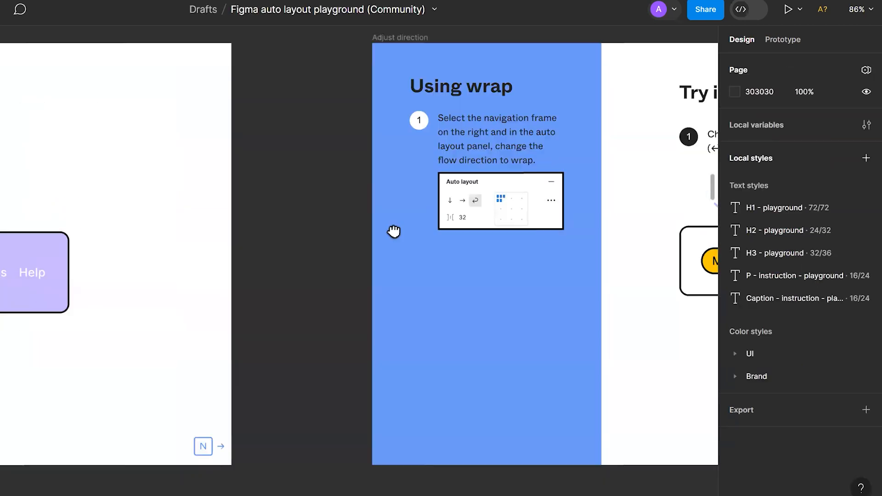
{"action": "left_click_drag", "start_coordinate": [472, 239], "coordinate": [409, 226]}
{"action": "left_click", "coordinate": [315, 266]}
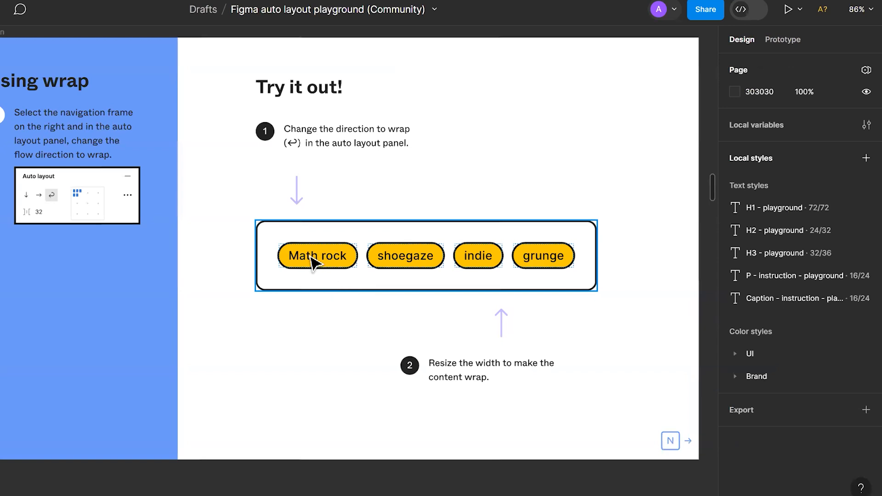
{"action": "left_click", "coordinate": [315, 264]}
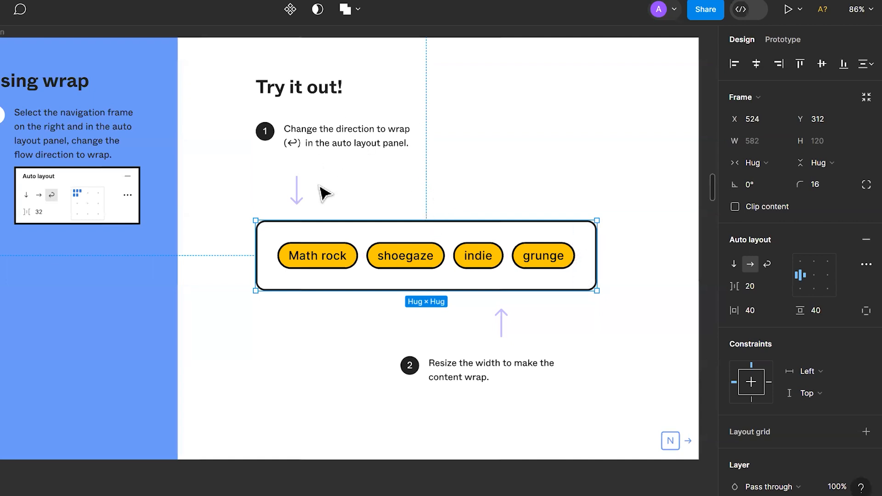
{"action": "left_click", "coordinate": [636, 252]}
{"action": "left_click", "coordinate": [593, 220]}
{"action": "left_click_drag", "start_coordinate": [600, 249], "coordinate": [434, 269]}
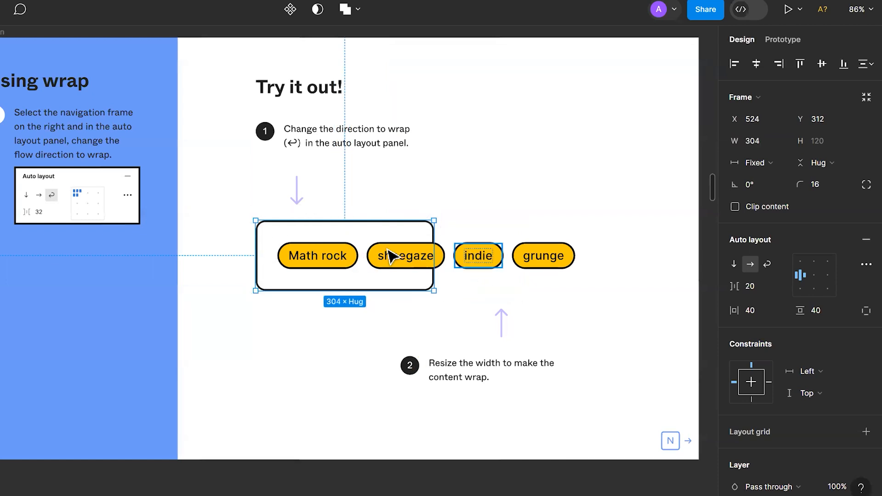
Set the genre tags frame's direction to wrap, then test it by widening to 703 and narrowing to 384
{"action": "left_click", "coordinate": [768, 265]}
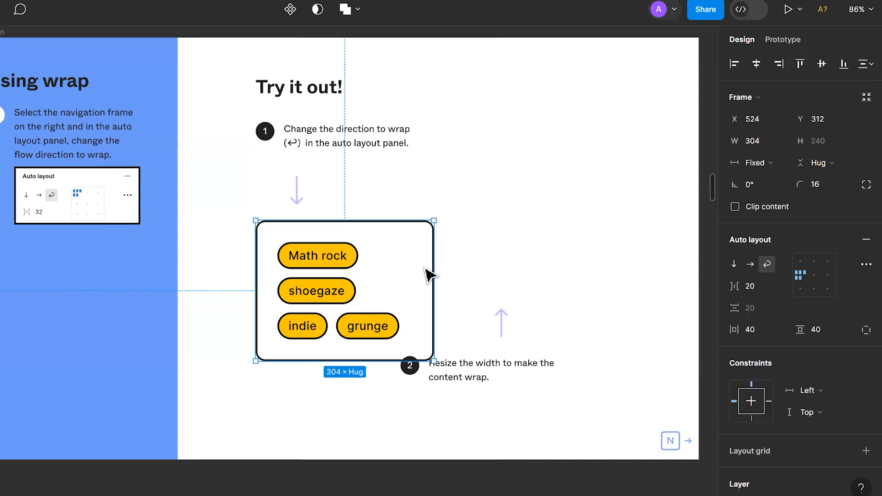
{"action": "left_click_drag", "start_coordinate": [433, 275], "coordinate": [660, 268]}
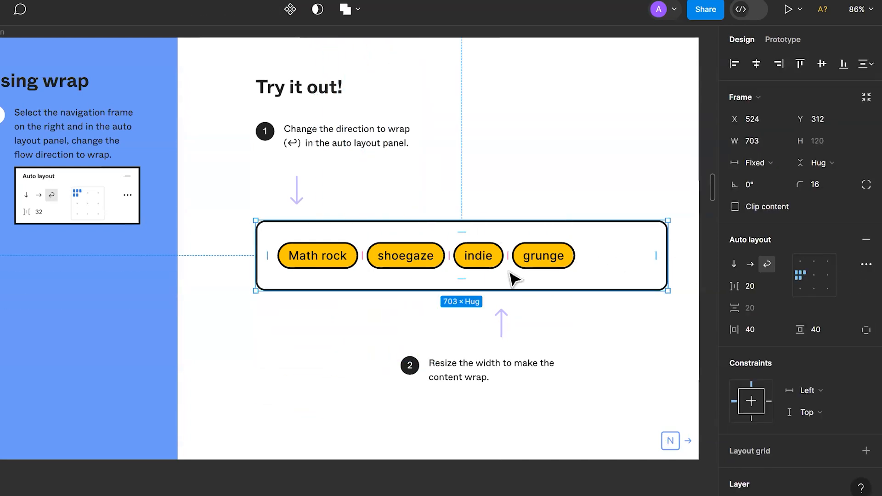
{"action": "left_click_drag", "start_coordinate": [668, 237], "coordinate": [480, 243]}
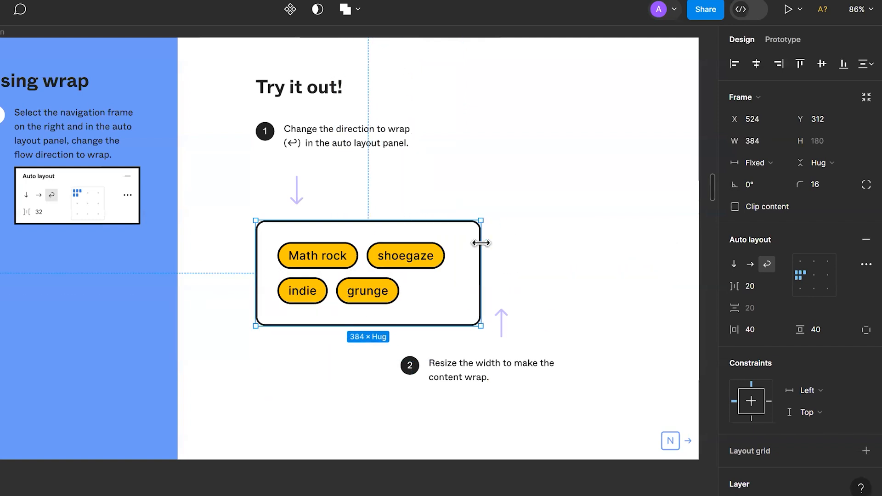
{"action": "left_click", "coordinate": [475, 184]}
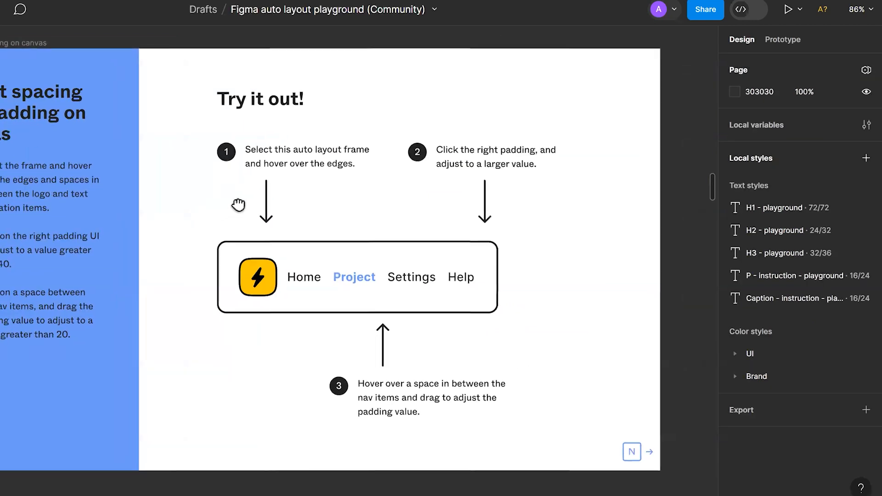
On the spacing and padding slide, try raising the navigation frame's top padding to 78 on canvas, then undo it
{"action": "left_click_drag", "start_coordinate": [238, 205], "coordinate": [244, 203]}
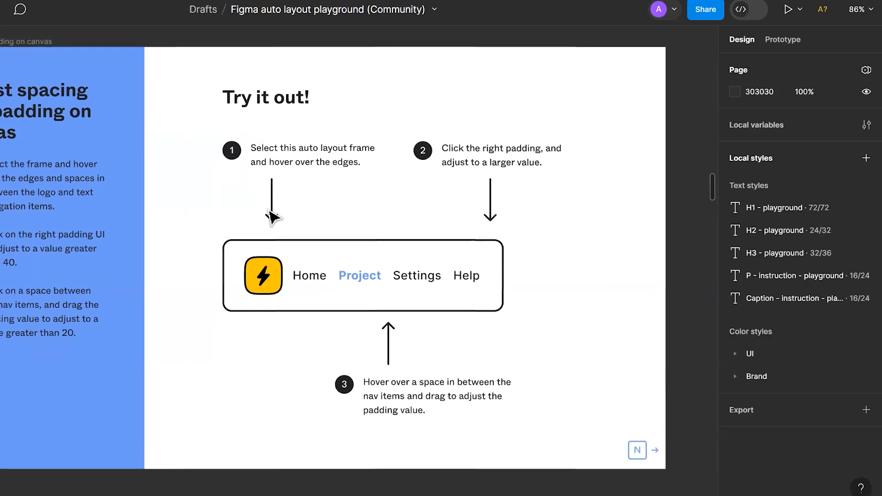
{"action": "left_click", "coordinate": [350, 272]}
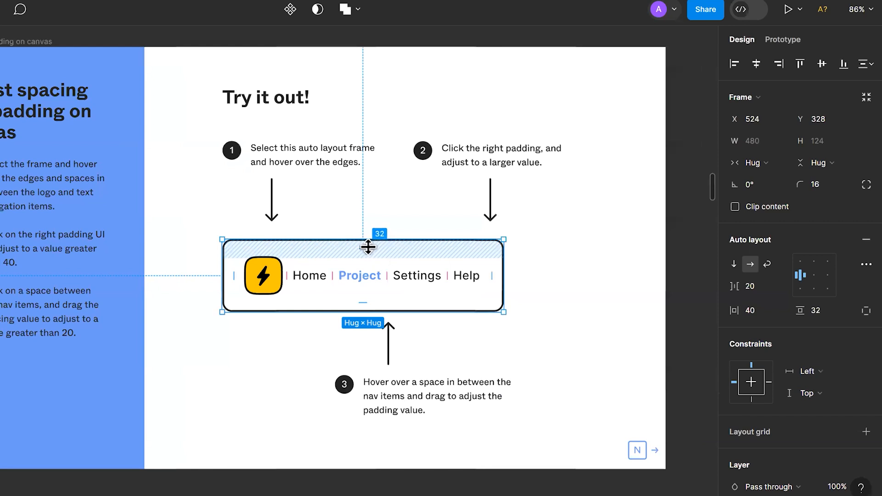
{"action": "scroll", "coordinate": [359, 266], "scroll_direction": "up", "scroll_amount": 6}
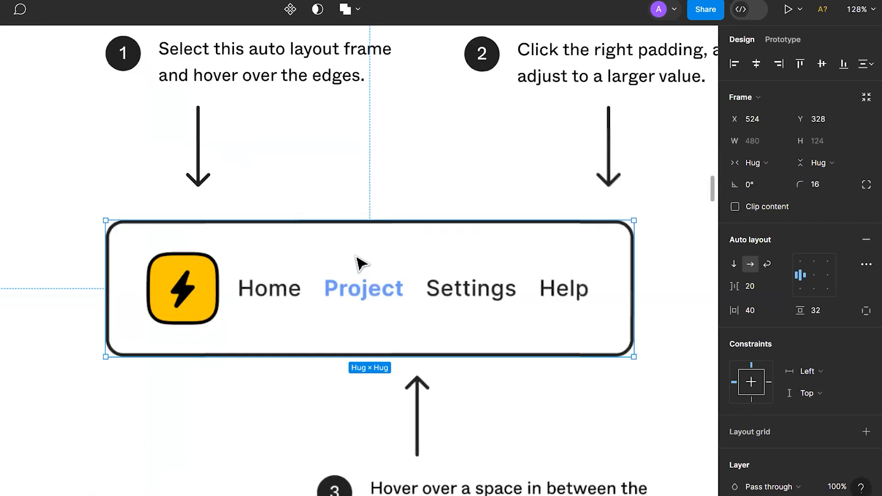
{"action": "scroll", "coordinate": [387, 242], "scroll_direction": "down", "scroll_amount": 2}
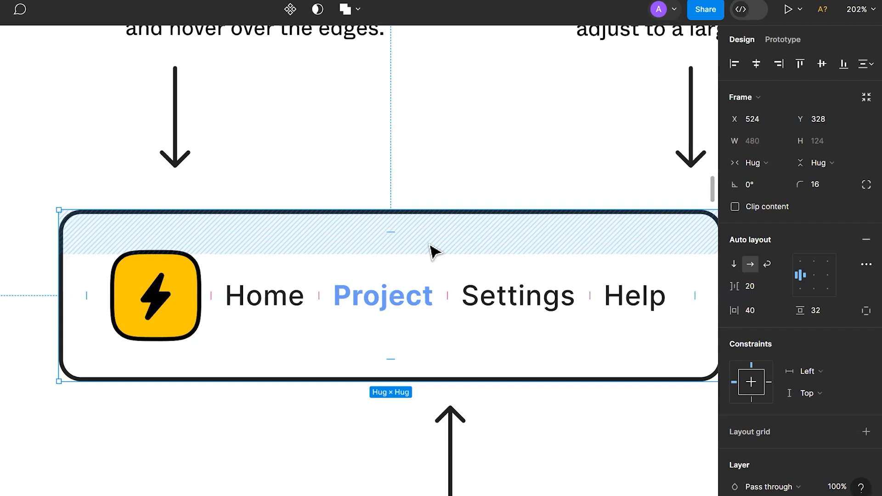
{"action": "mouse_move", "coordinate": [392, 230]}
{"action": "left_mouse_down"}
{"action": "mouse_move", "coordinate": [380, 183]}
{"action": "mouse_move", "coordinate": [385, 292]}
{"action": "left_mouse_up"}
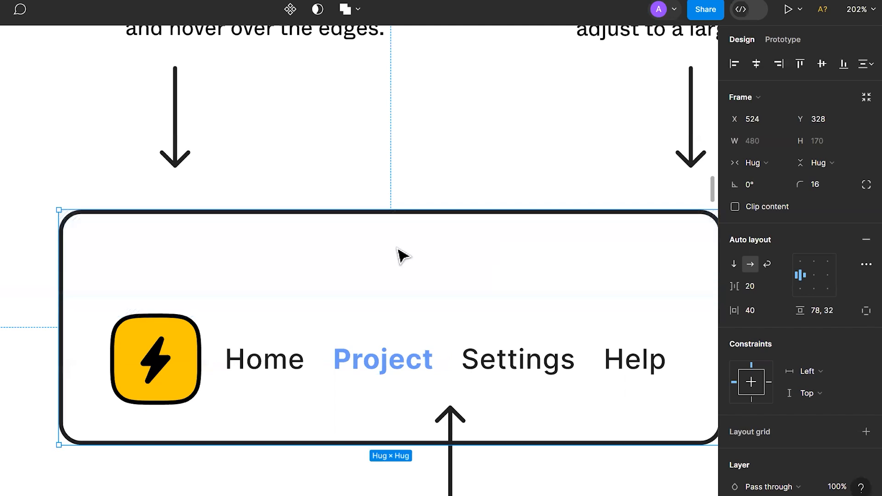
{"action": "key", "text": "ctrl+z"}
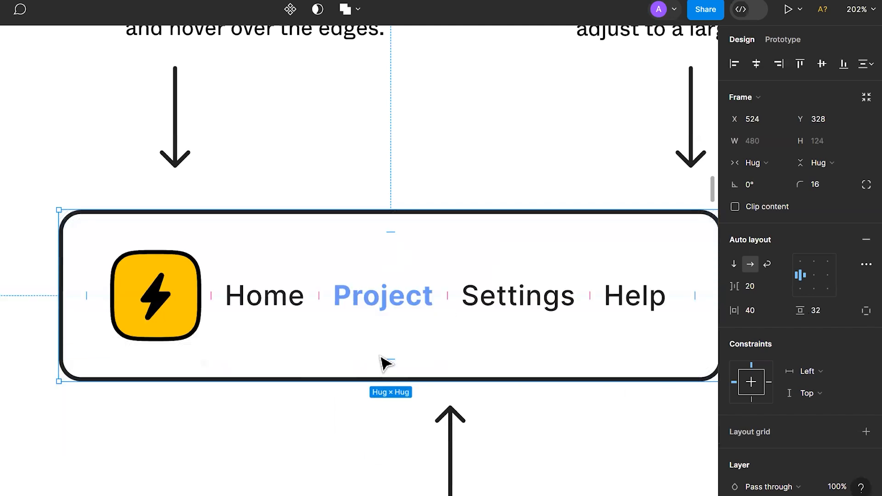
Try raising the navigation frame's bottom padding to 70 on canvas, then undo it and deselect the frame
{"action": "left_click_drag", "start_coordinate": [388, 358], "coordinate": [378, 419]}
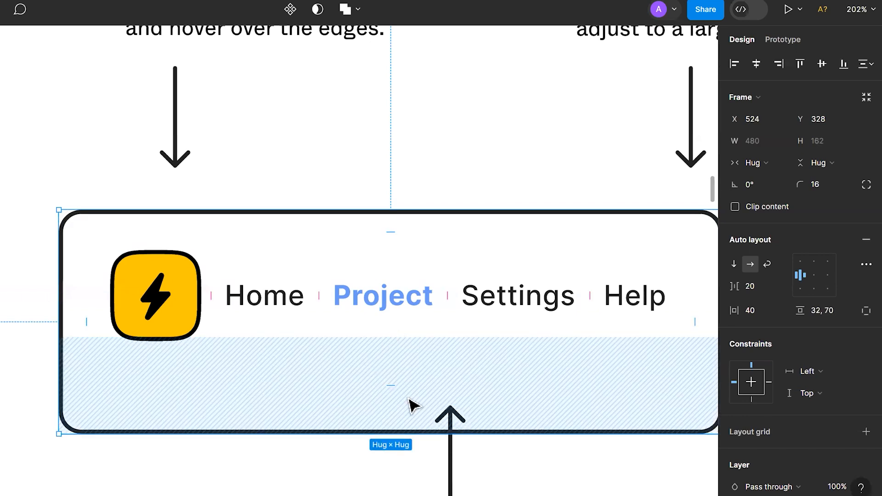
{"action": "key", "text": "ctrl+z"}
{"action": "left_click", "coordinate": [358, 140]}
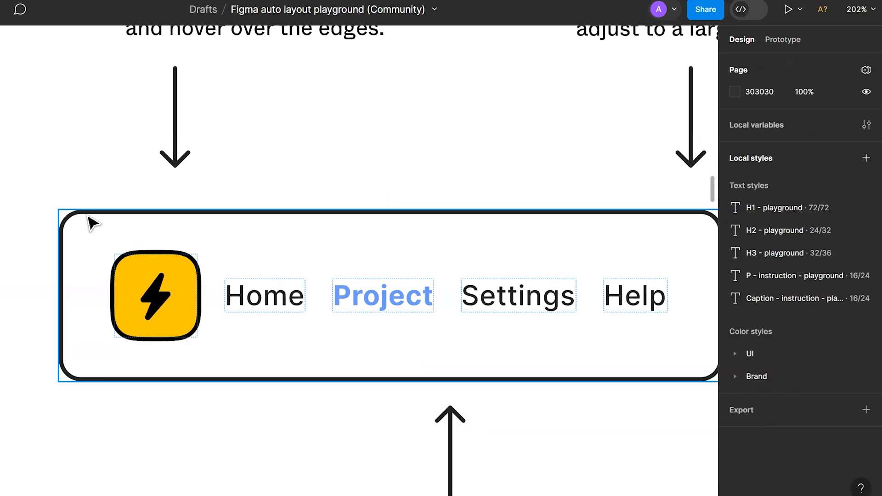
Switch the navigation frame to individual padding and set its left and right padding to 20
{"action": "scroll", "coordinate": [78, 270], "scroll_direction": "down", "scroll_amount": 3}
{"action": "left_click", "coordinate": [315, 254]}
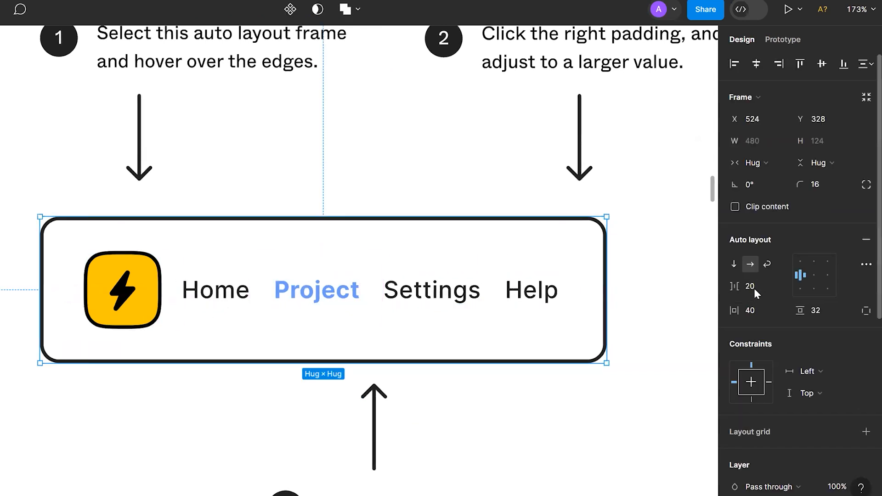
{"action": "left_click", "coordinate": [751, 311]}
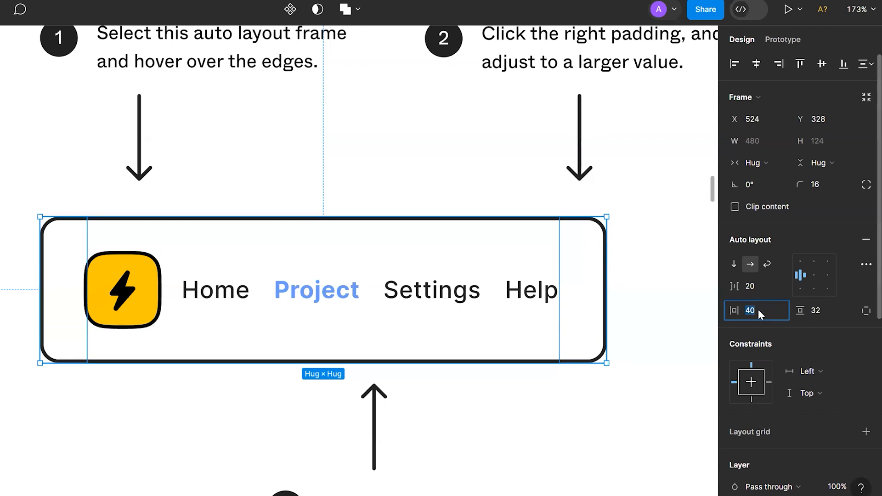
{"action": "left_click", "coordinate": [866, 312]}
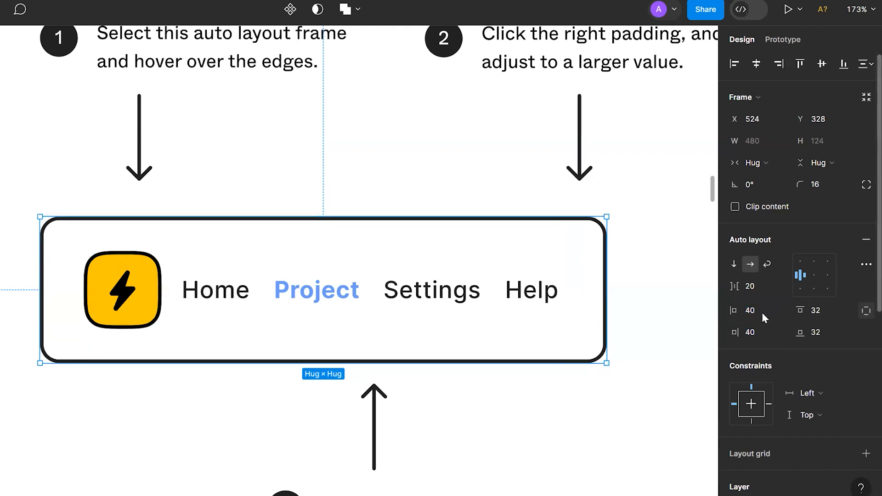
{"action": "left_click", "coordinate": [781, 312]}
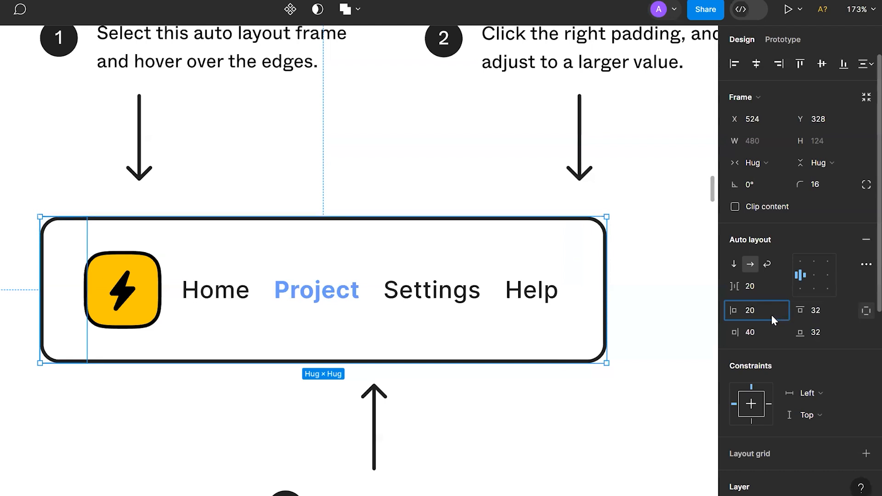
{"action": "type", "text": "20"}
{"action": "key", "text": "Return"}
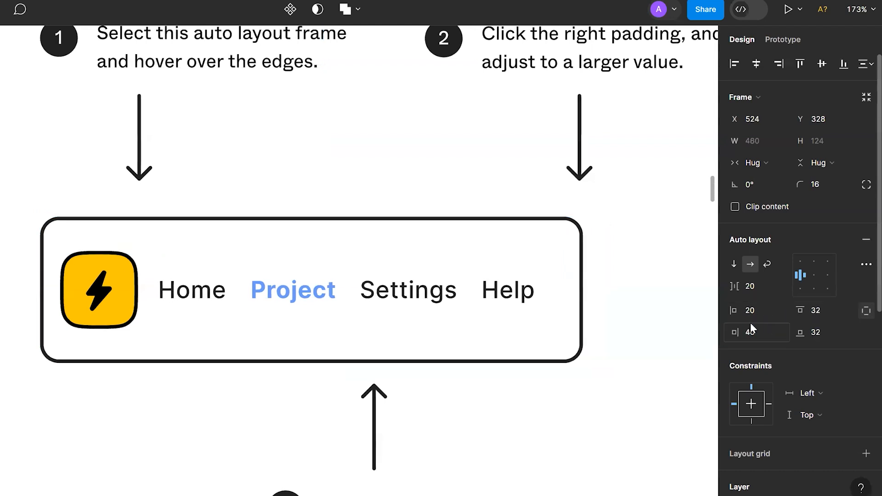
{"action": "left_click", "coordinate": [760, 330]}
{"action": "type", "text": "20"}
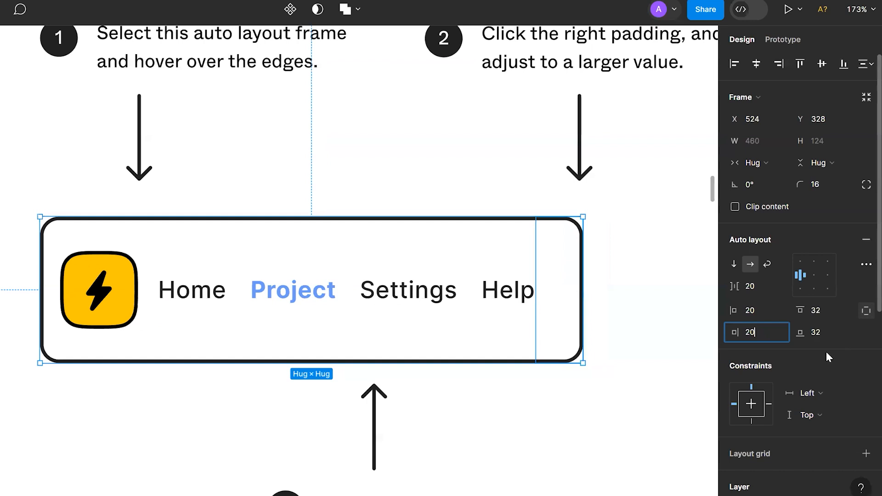
{"action": "key", "text": "Return"}
Set the navigation frame's top and bottom padding to 10
{"action": "left_click", "coordinate": [823, 309]}
{"action": "type", "text": "10"}
{"action": "key", "text": "Tab"}
{"action": "type", "text": "10"}
{"action": "key", "text": "Return"}
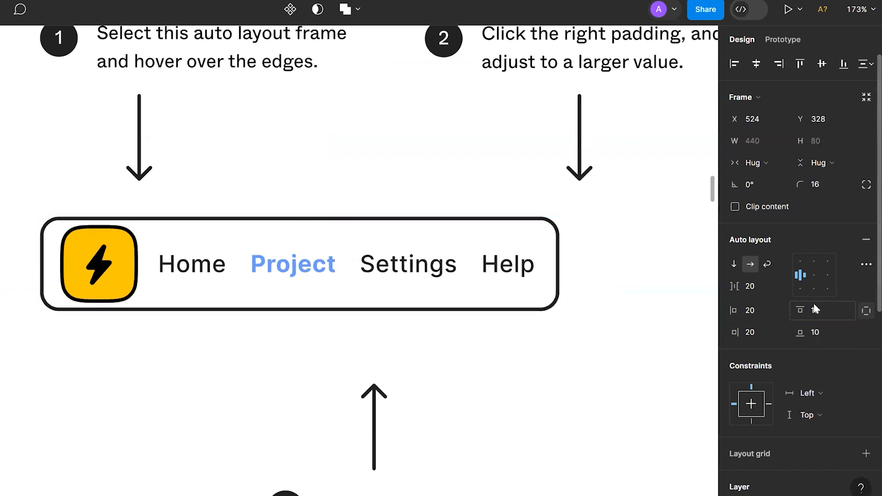
Add a separate "Home" text layer just below the navigation frame
{"action": "scroll", "coordinate": [374, 339], "scroll_direction": "down", "scroll_amount": 5}
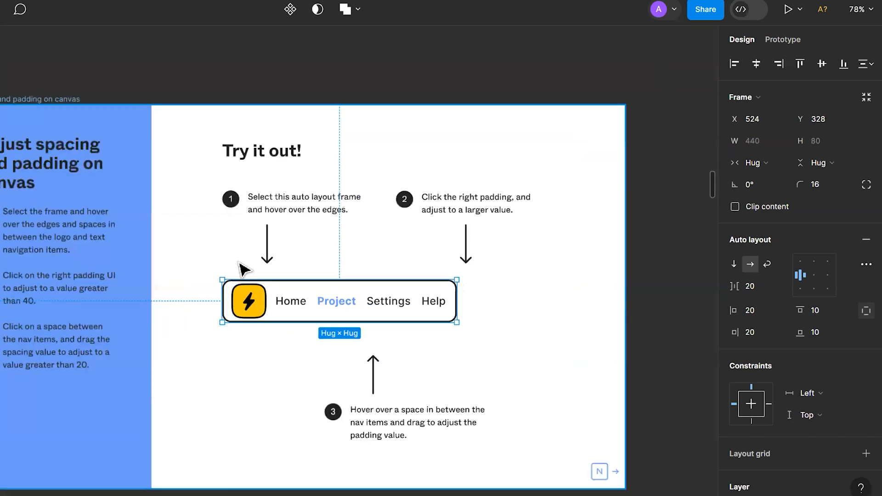
{"action": "mouse_move", "coordinate": [430, 316]}
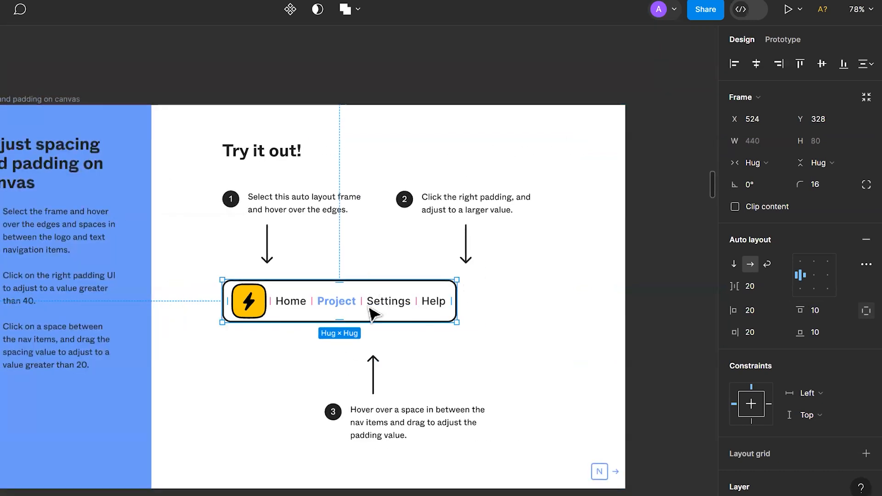
{"action": "scroll", "coordinate": [430, 316], "scroll_direction": "up", "scroll_amount": 5}
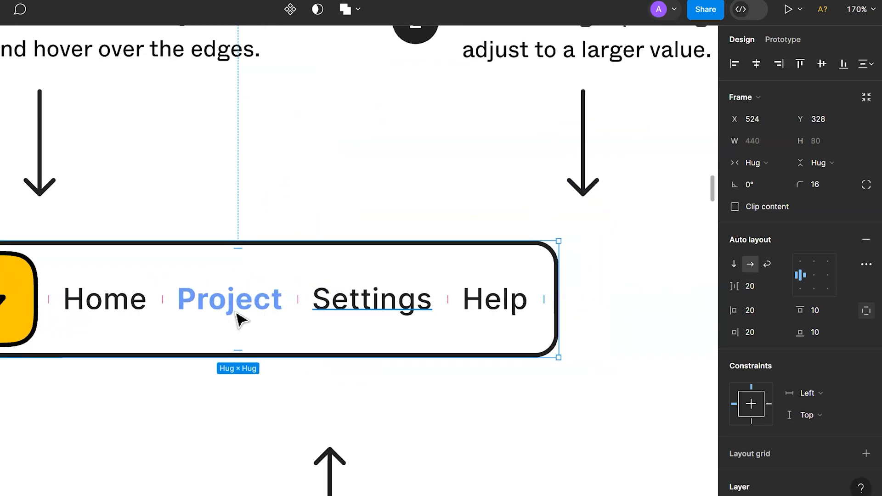
{"action": "scroll", "coordinate": [167, 305], "scroll_direction": "down", "scroll_amount": 1}
{"action": "mouse_move", "coordinate": [167, 305]}
{"action": "left_mouse_down"}
{"action": "mouse_move", "coordinate": [135, 298]}
{"action": "mouse_move", "coordinate": [274, 296]}
{"action": "mouse_move", "coordinate": [175, 302]}
{"action": "mouse_move", "coordinate": [225, 309]}
{"action": "mouse_move", "coordinate": [238, 325]}
{"action": "mouse_move", "coordinate": [234, 337]}
{"action": "mouse_move", "coordinate": [167, 321]}
{"action": "left_mouse_up"}
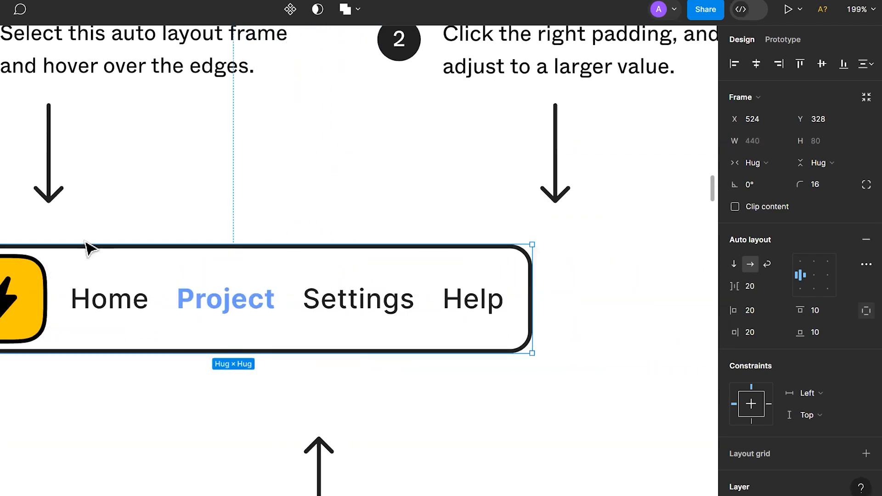
{"action": "key", "text": "Escape"}
{"action": "left_click", "coordinate": [134, 396]}
{"action": "type", "text": "Home"}
{"action": "key", "text": "Escape"}
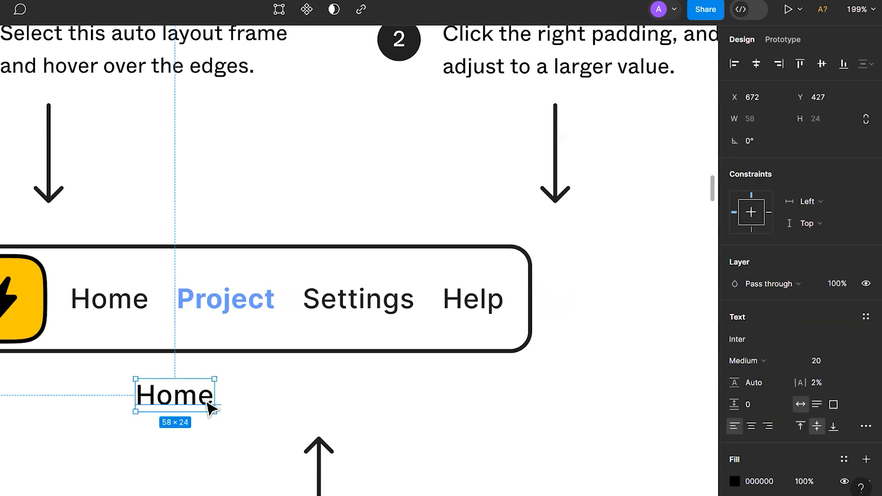
Duplicate the loose "Home" text twice in a row beside it, changing the copies' wording to "Project" and "Setting"
{"action": "left_click_drag", "start_coordinate": [175, 396], "coordinate": [279, 396]}
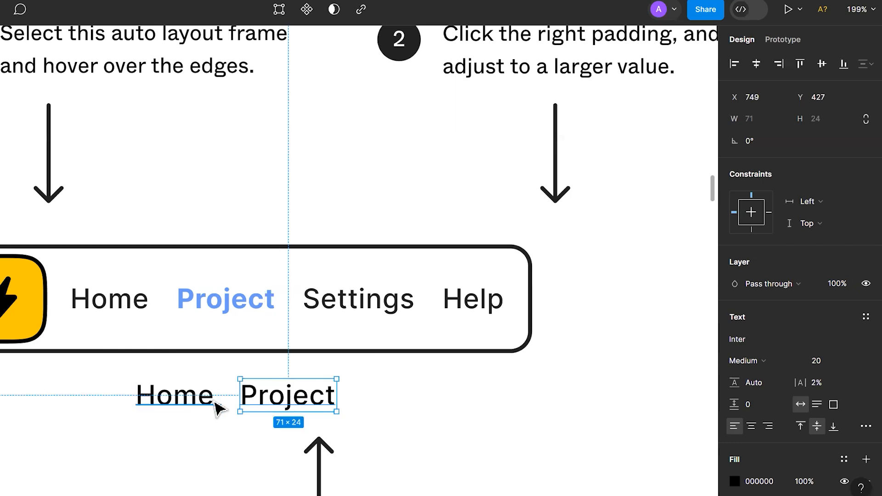
{"action": "left_click_drag", "start_coordinate": [268, 389], "coordinate": [391, 398]}
{"action": "double_click", "coordinate": [391, 399]}
{"action": "type", "text": "Settomg"}
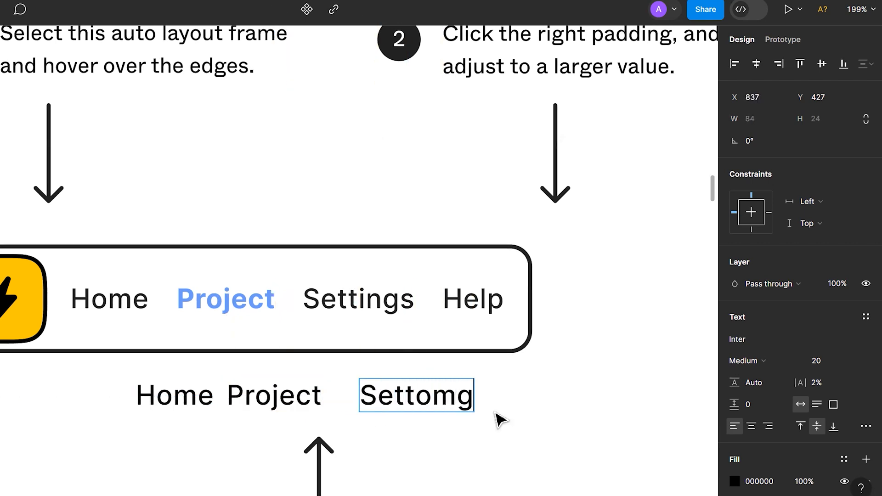
{"action": "key", "text": "BackSpace"}
{"action": "key", "text": "BackSpace"}
{"action": "key", "text": "BackSpace"}
{"action": "key", "text": "BackSpace"}
{"action": "type", "text": "ting"}
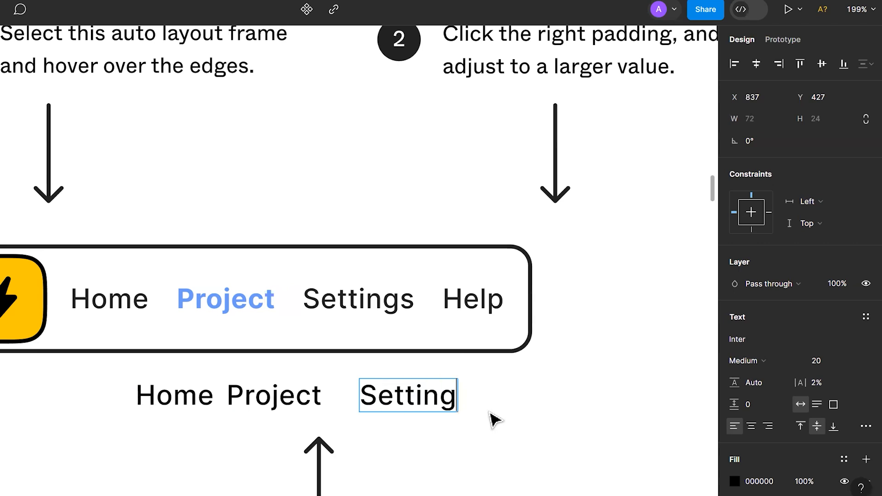
{"action": "key", "text": "Escape"}
Arrange the loose "Project" and "Setting" texts in a row after "Home", leaving a gap of about 22 between the two
{"action": "left_click_drag", "start_coordinate": [406, 402], "coordinate": [381, 404]}
{"action": "left_click", "coordinate": [298, 404]}
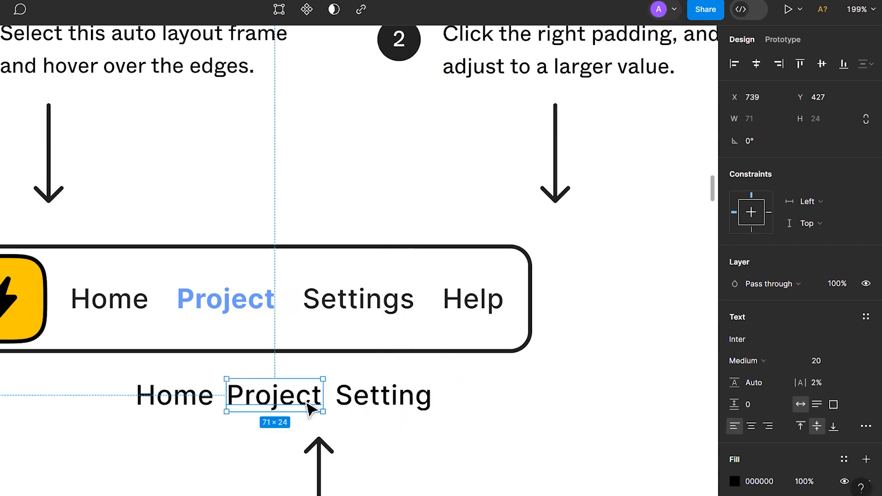
{"action": "left_click", "coordinate": [388, 403], "text": "shift"}
{"action": "left_click_drag", "start_coordinate": [363, 399], "coordinate": [384, 398]}
Delete the three loose text layers "Home", "Project" and "Setting" below the navigation frame
{"action": "left_click", "coordinate": [384, 432]}
{"action": "left_click", "coordinate": [308, 404], "text": "shift"}
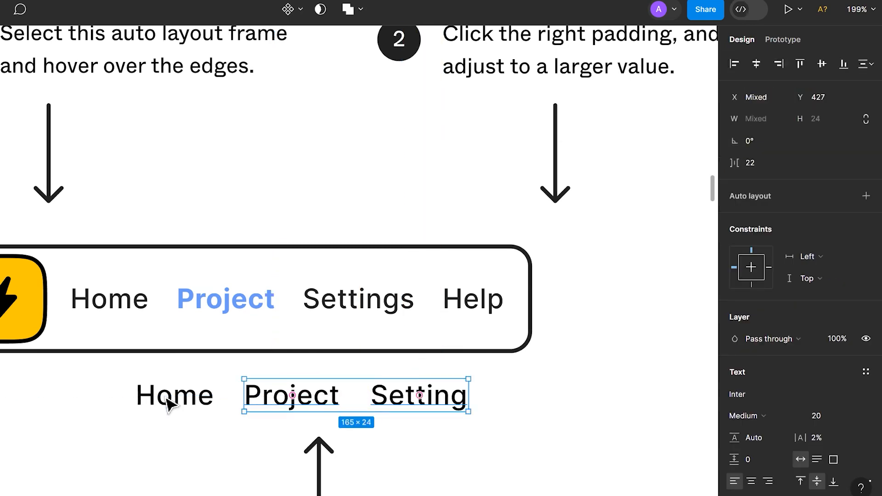
{"action": "left_click", "coordinate": [168, 404], "text": "shift"}
{"action": "key", "text": "Delete"}
In the "Apply negative spacing" exercise, set the spacing between the cards in the auto layout frame to -20
{"action": "scroll", "coordinate": [207, 340], "scroll_direction": "down", "scroll_amount": 10}
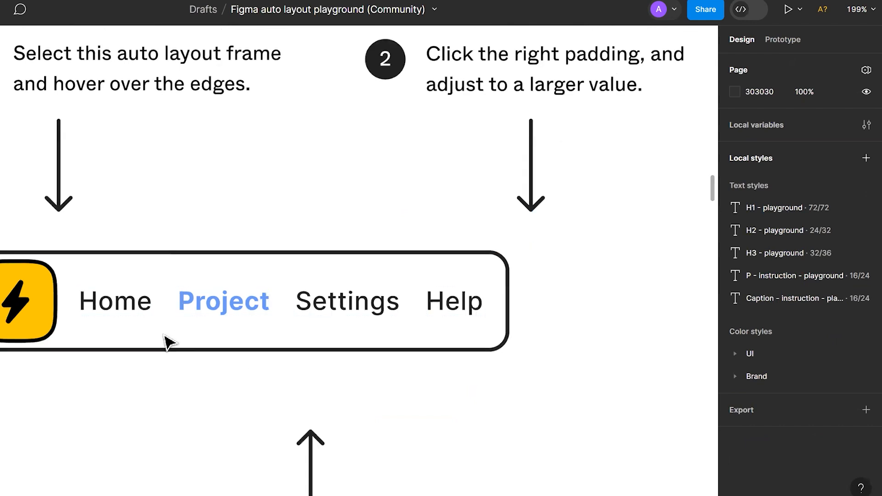
{"action": "scroll", "coordinate": [364, 236], "scroll_direction": "right", "scroll_amount": 6}
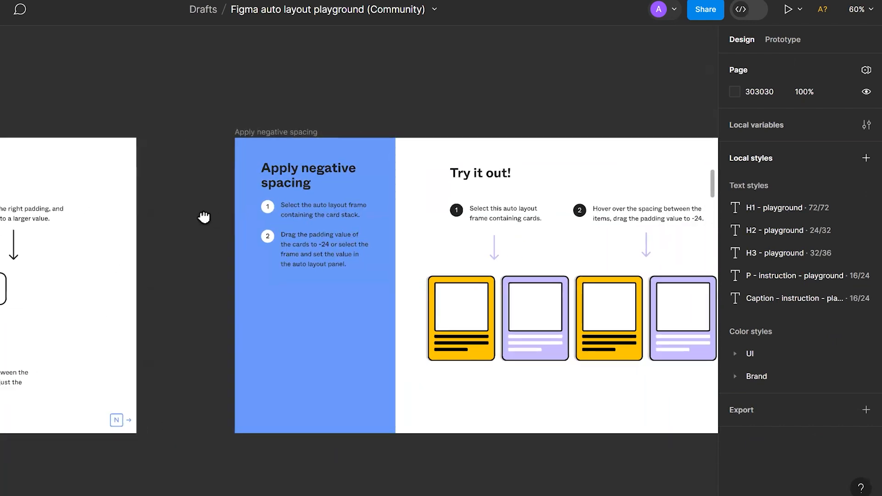
{"action": "scroll", "coordinate": [299, 226], "scroll_direction": "up", "scroll_amount": 3}
{"action": "scroll", "coordinate": [597, 374], "scroll_direction": "up", "scroll_amount": 4}
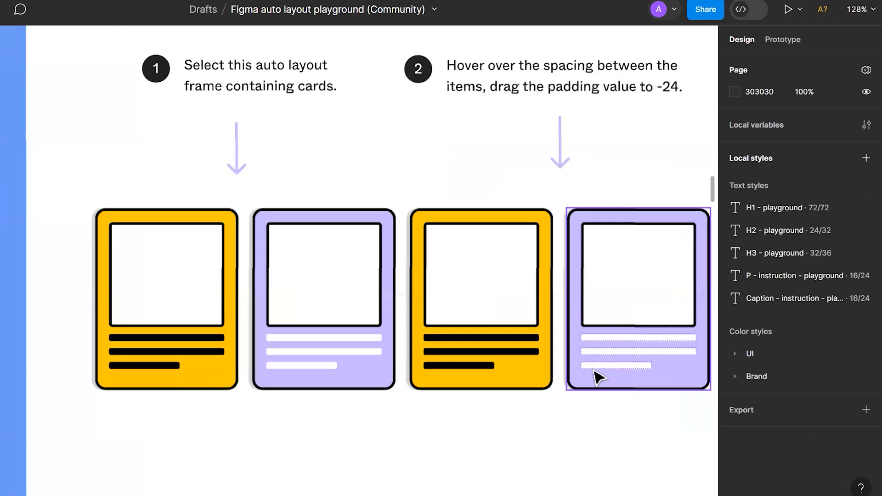
{"action": "scroll", "coordinate": [368, 349], "scroll_direction": "right", "scroll_amount": 2}
{"action": "scroll", "coordinate": [336, 340], "scroll_direction": "right", "scroll_amount": 1}
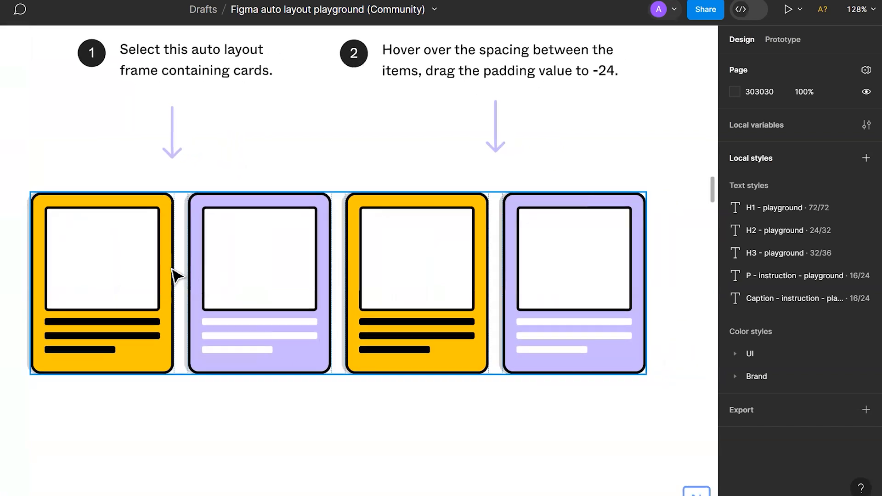
{"action": "left_click", "coordinate": [179, 279]}
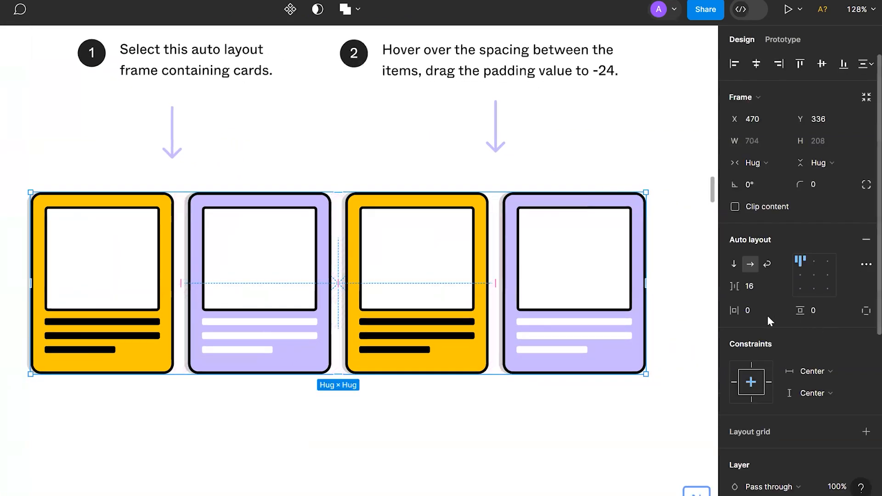
{"action": "left_click", "coordinate": [754, 288]}
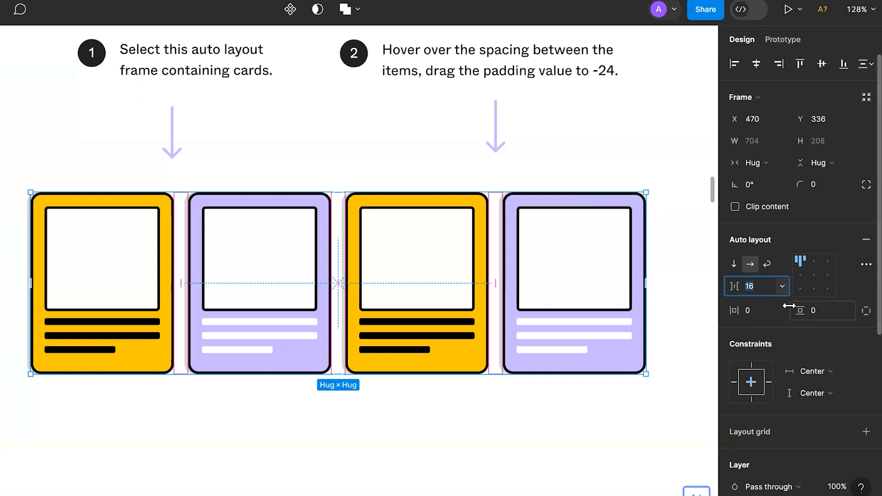
{"action": "type", "text": "-20"}
{"action": "key", "text": "Return"}
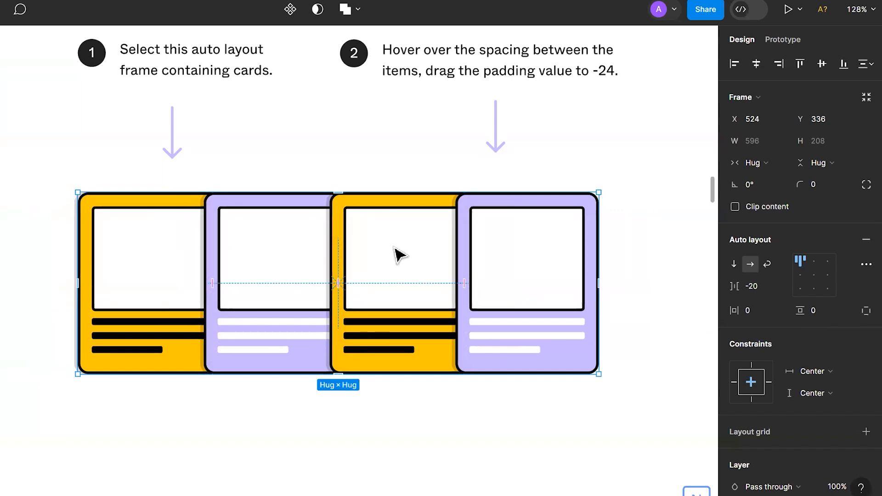
Examine the overlapping card stack, the "Alignment and advanced layout" title slide and the frame examples on the "Alignment" slide
{"action": "scroll", "coordinate": [264, 319], "scroll_direction": "down", "scroll_amount": 5}
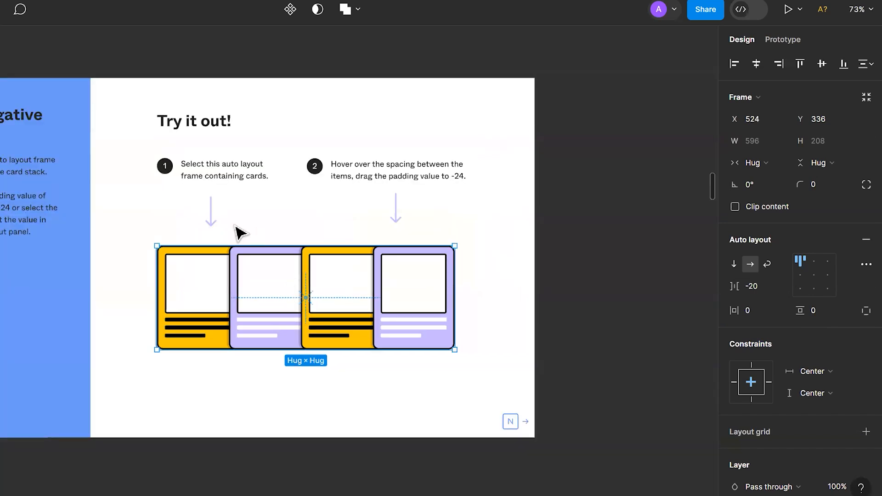
{"action": "scroll", "coordinate": [236, 224], "scroll_direction": "up", "scroll_amount": 4}
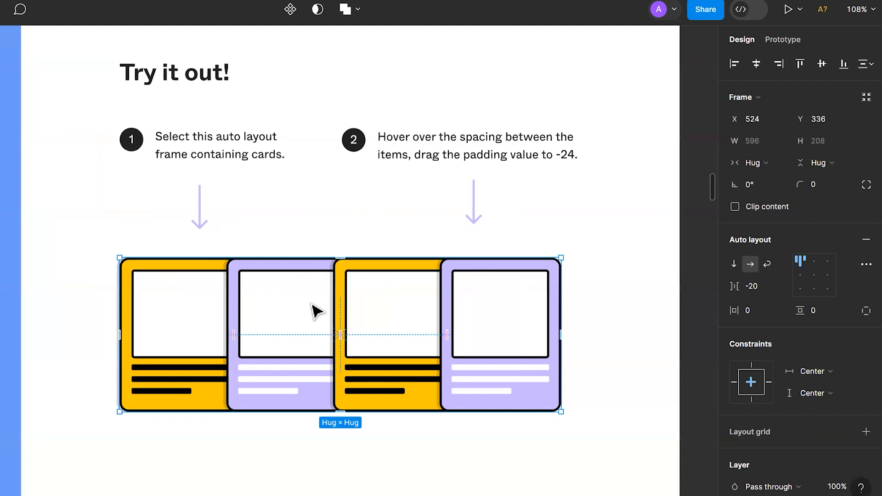
{"action": "scroll", "coordinate": [333, 289], "scroll_direction": "down", "scroll_amount": 10}
{"action": "scroll", "coordinate": [162, 325], "scroll_direction": "up", "scroll_amount": 8}
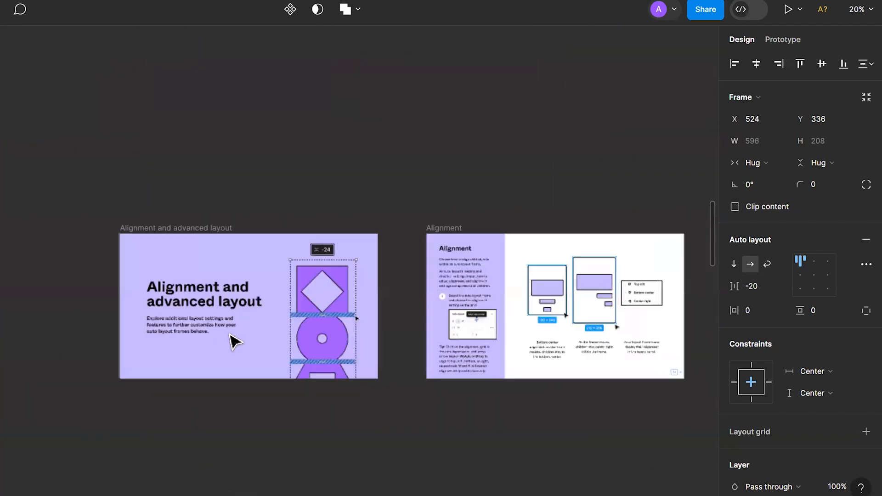
{"action": "scroll", "coordinate": [294, 330], "scroll_direction": "up", "scroll_amount": 5}
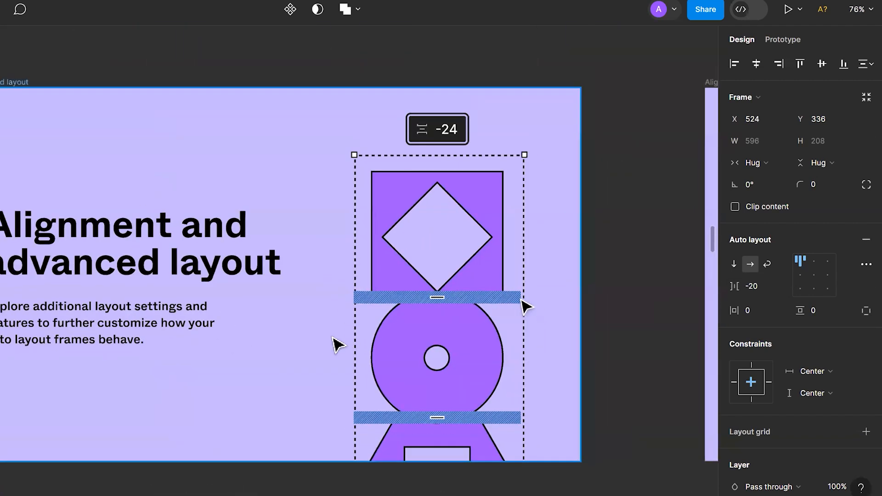
{"action": "scroll", "coordinate": [473, 252], "scroll_direction": "right", "scroll_amount": 6}
{"action": "scroll", "coordinate": [467, 250], "scroll_direction": "left", "scroll_amount": 8}
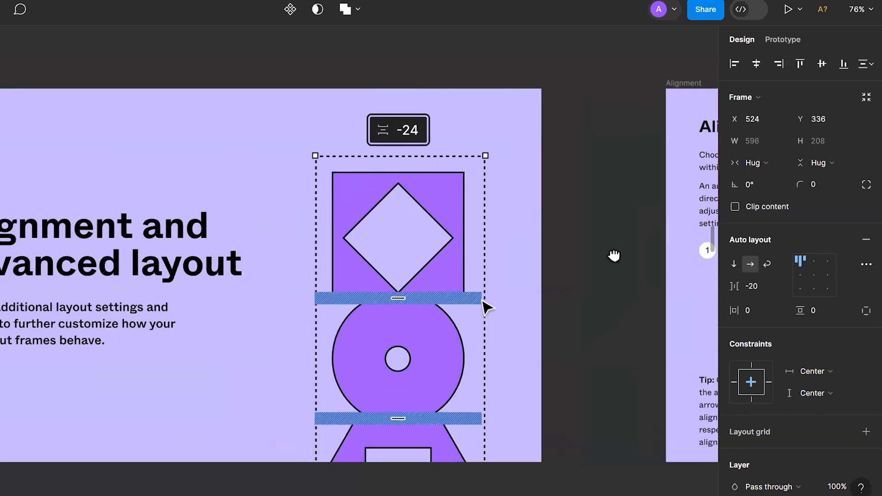
{"action": "scroll", "coordinate": [589, 255], "scroll_direction": "right", "scroll_amount": 2}
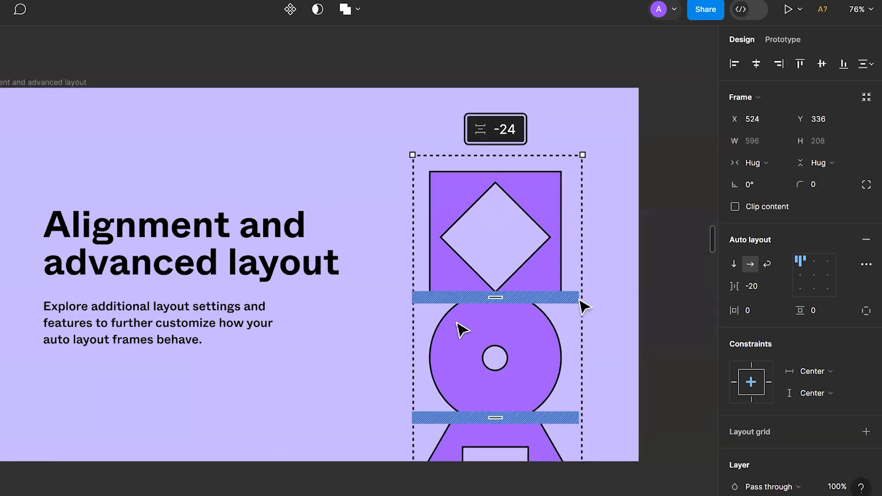
{"action": "left_click_drag", "start_coordinate": [515, 277], "coordinate": [268, 254]}
{"action": "left_click_drag", "start_coordinate": [643, 251], "coordinate": [418, 264]}
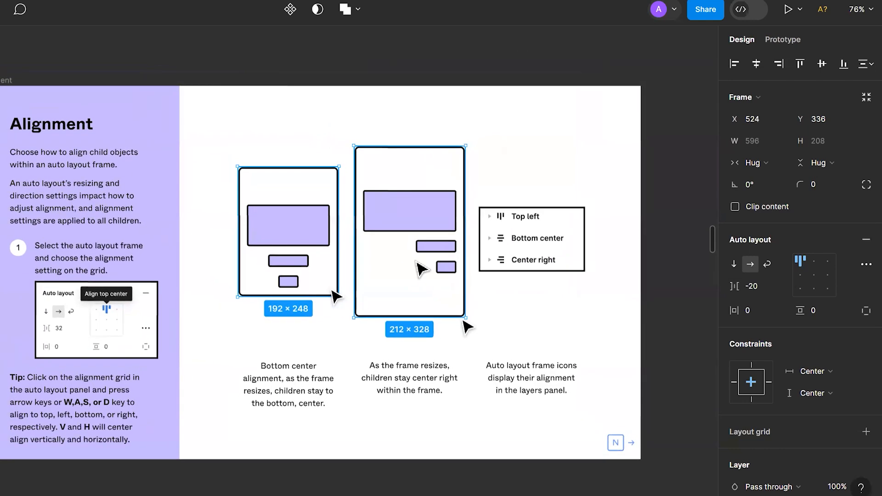
{"action": "scroll", "coordinate": [422, 269], "scroll_direction": "up", "scroll_amount": 2}
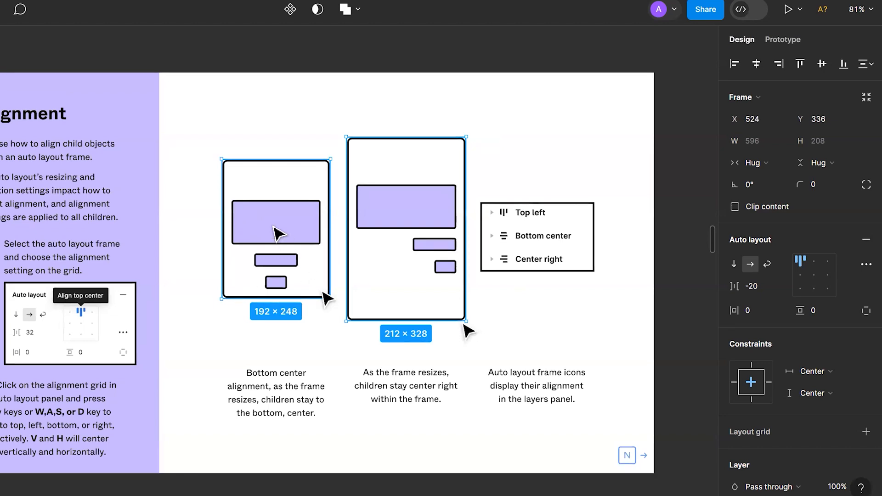
Deselect the card frame, go to the "Text baseline alignment" slide and inspect the buttons in the example without baseline alignment
{"action": "key", "text": "Escape"}
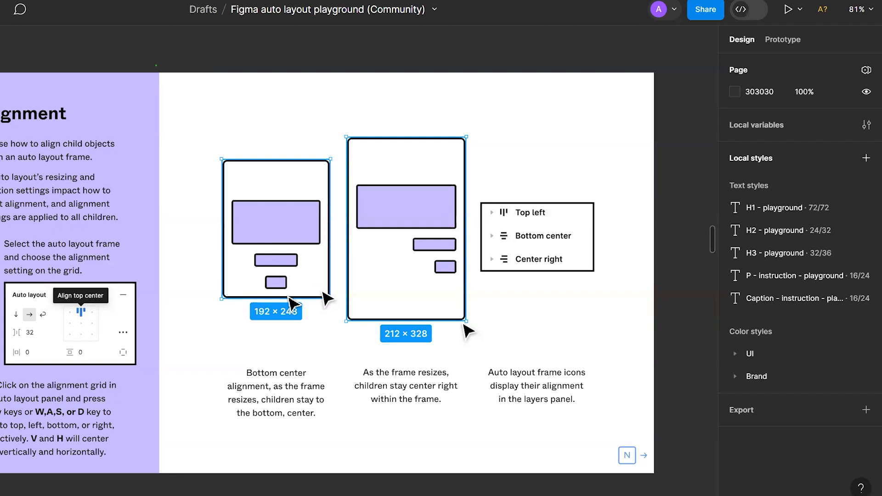
{"action": "key", "text": "n"}
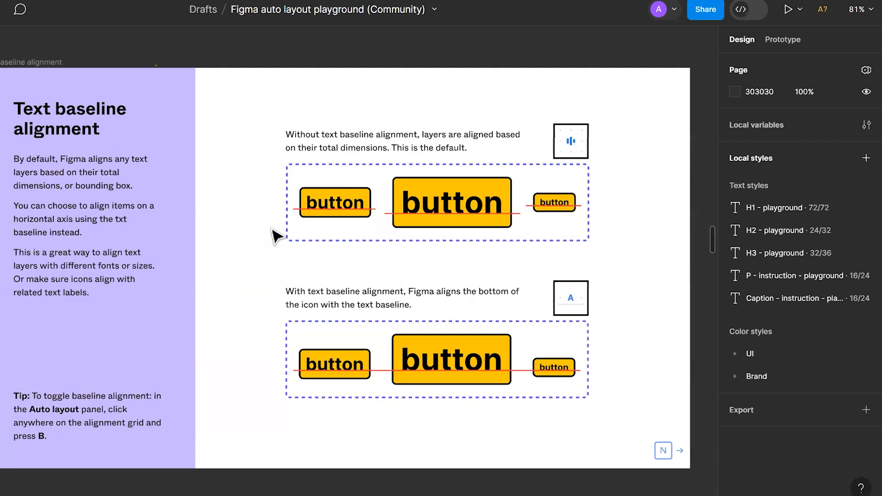
{"action": "scroll", "coordinate": [508, 241], "scroll_direction": "up", "scroll_amount": 5}
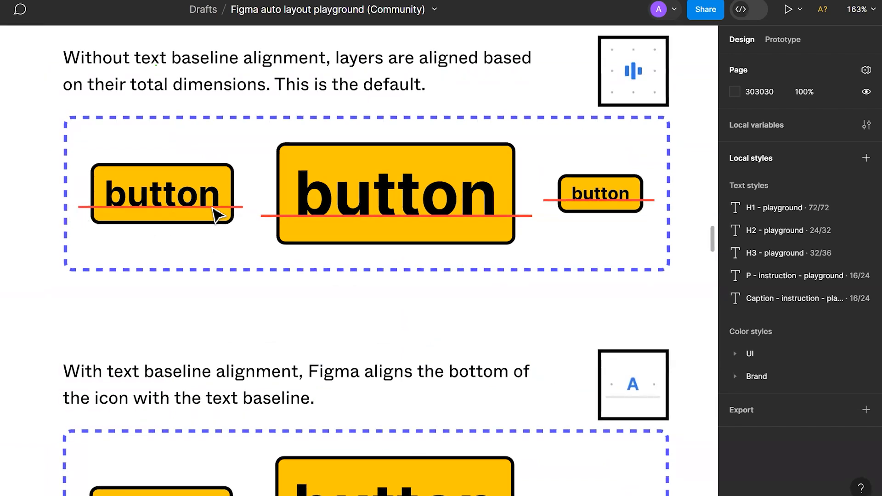
{"action": "scroll", "coordinate": [156, 214], "scroll_direction": "up", "scroll_amount": 8}
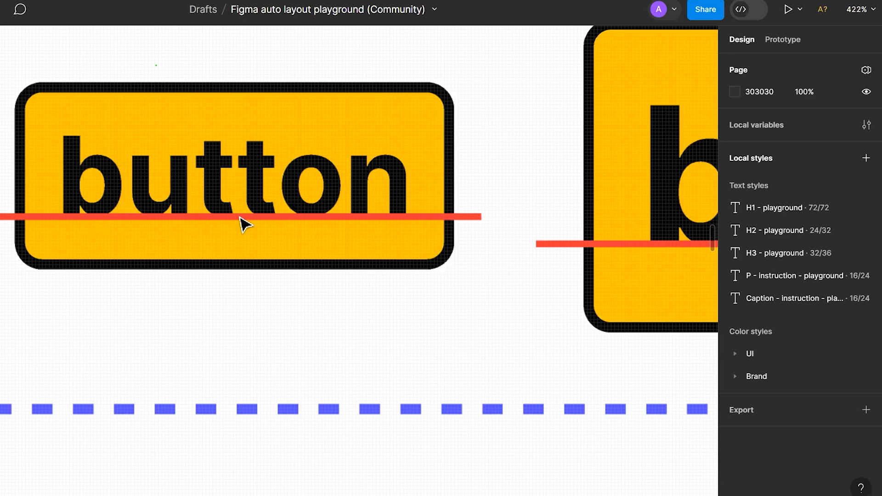
{"action": "scroll", "coordinate": [310, 215], "scroll_direction": "up", "scroll_amount": 1}
{"action": "scroll", "coordinate": [313, 228], "scroll_direction": "down", "scroll_amount": 1}
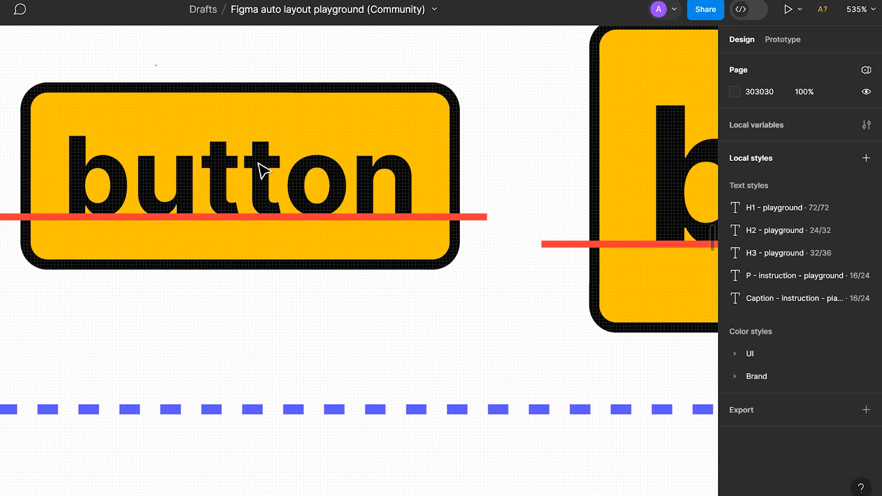